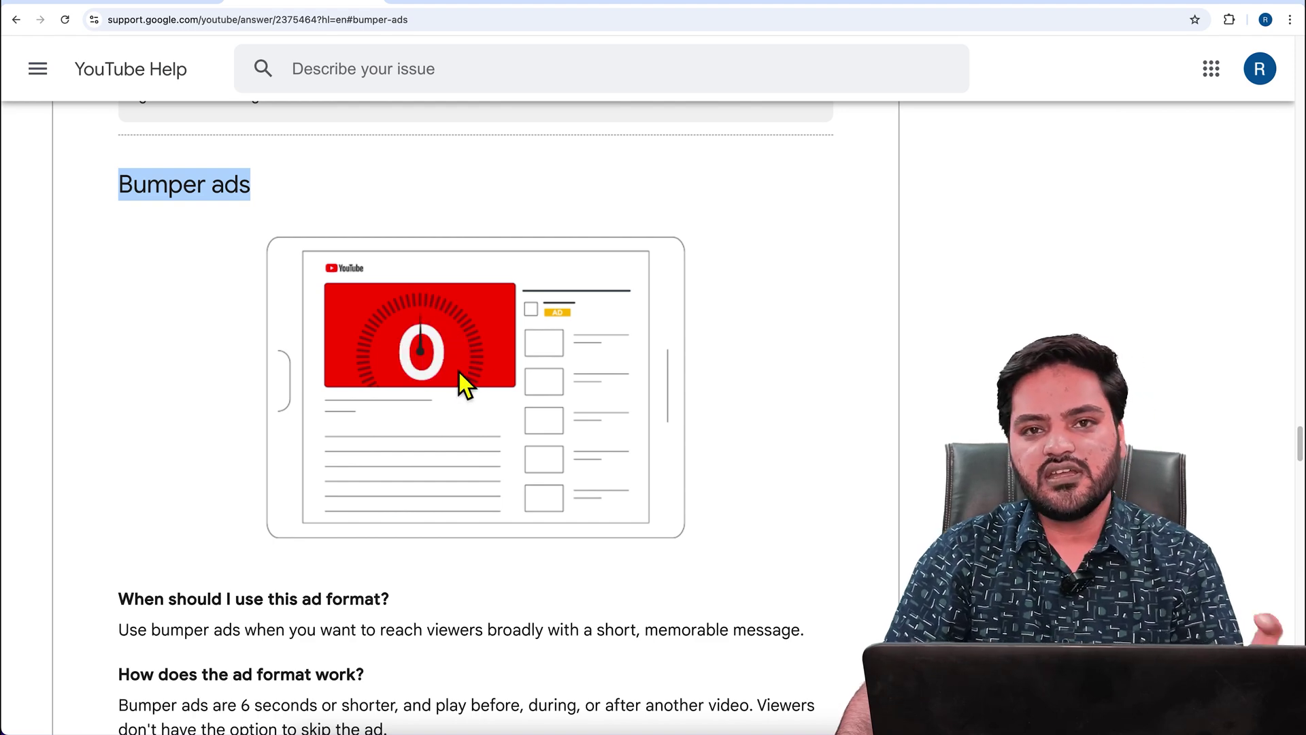
# Step: Read how the bumper ad format works on the help page, including its length, playback timing and skip option
pyautogui.scroll(-4, 460, 371)
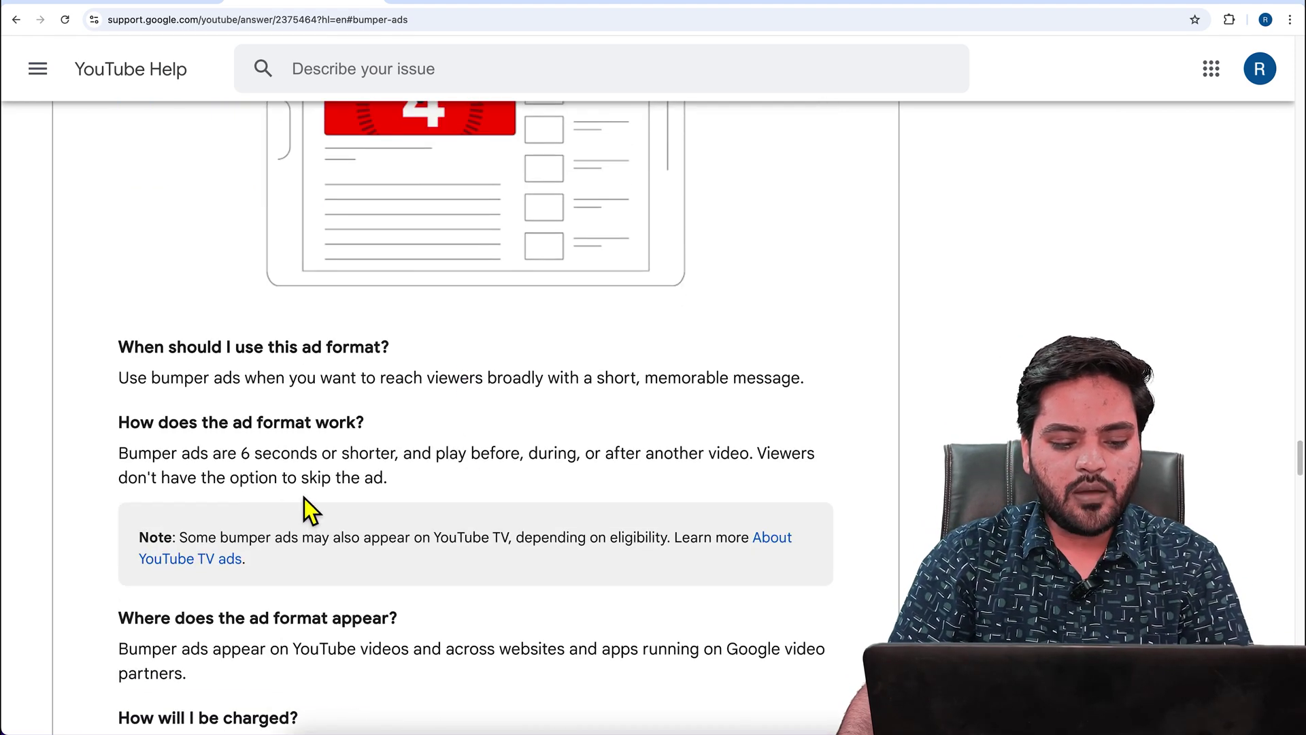
pyautogui.moveTo(110, 455); pyautogui.dragTo(527, 470)
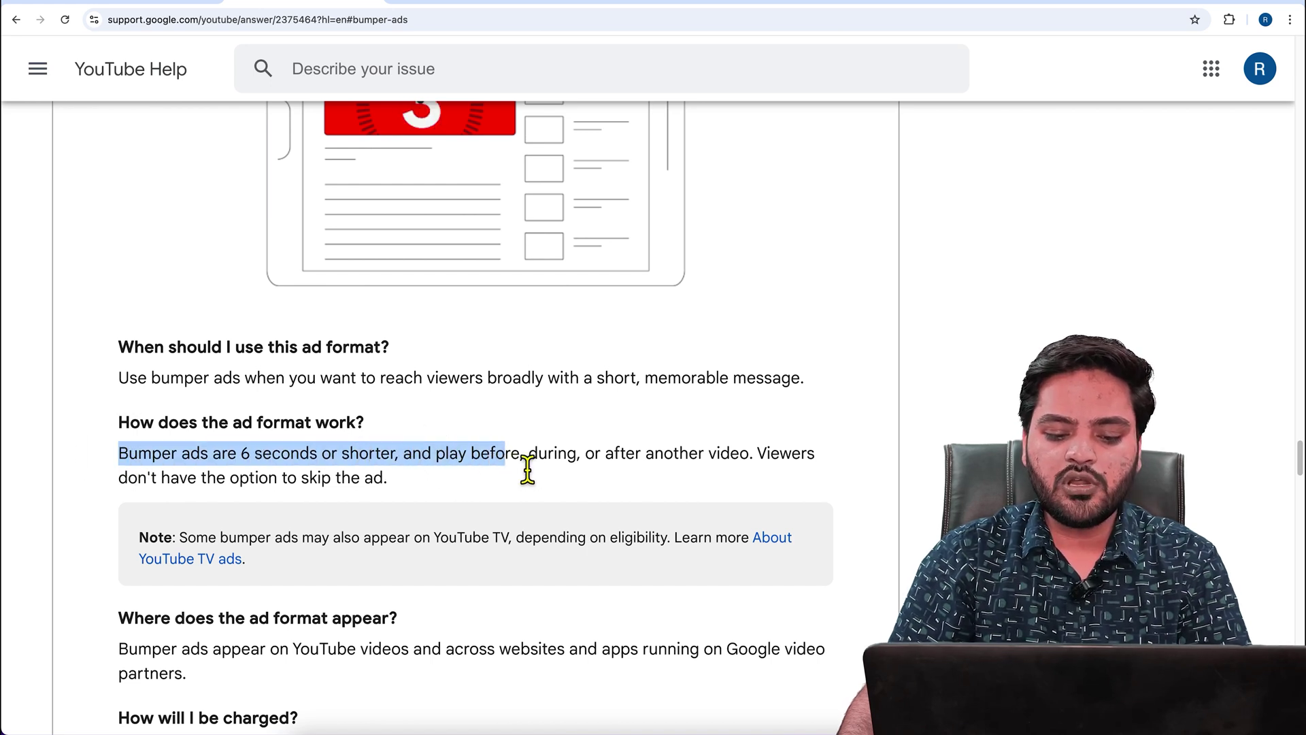
pyautogui.click(555, 467)
pyautogui.moveTo(624, 454); pyautogui.dragTo(749, 463)
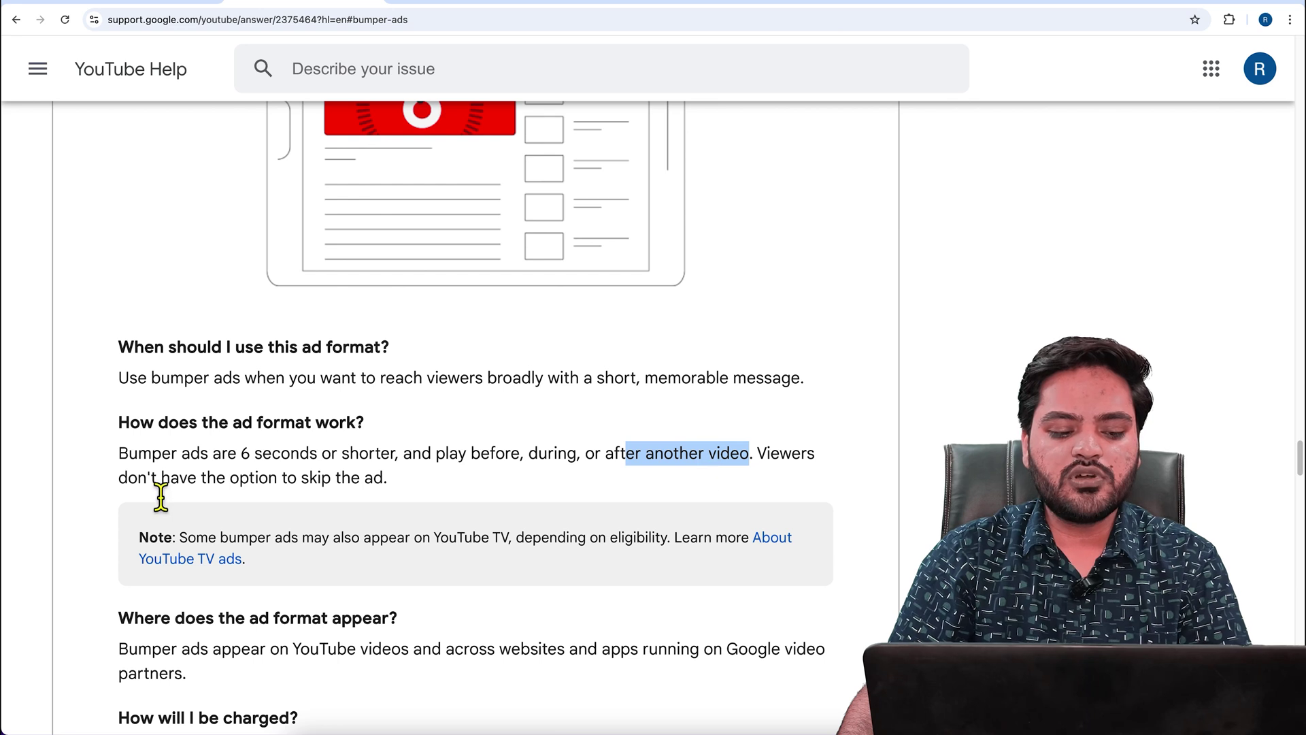
pyautogui.moveTo(143, 489); pyautogui.dragTo(394, 487)
pyautogui.click(402, 486)
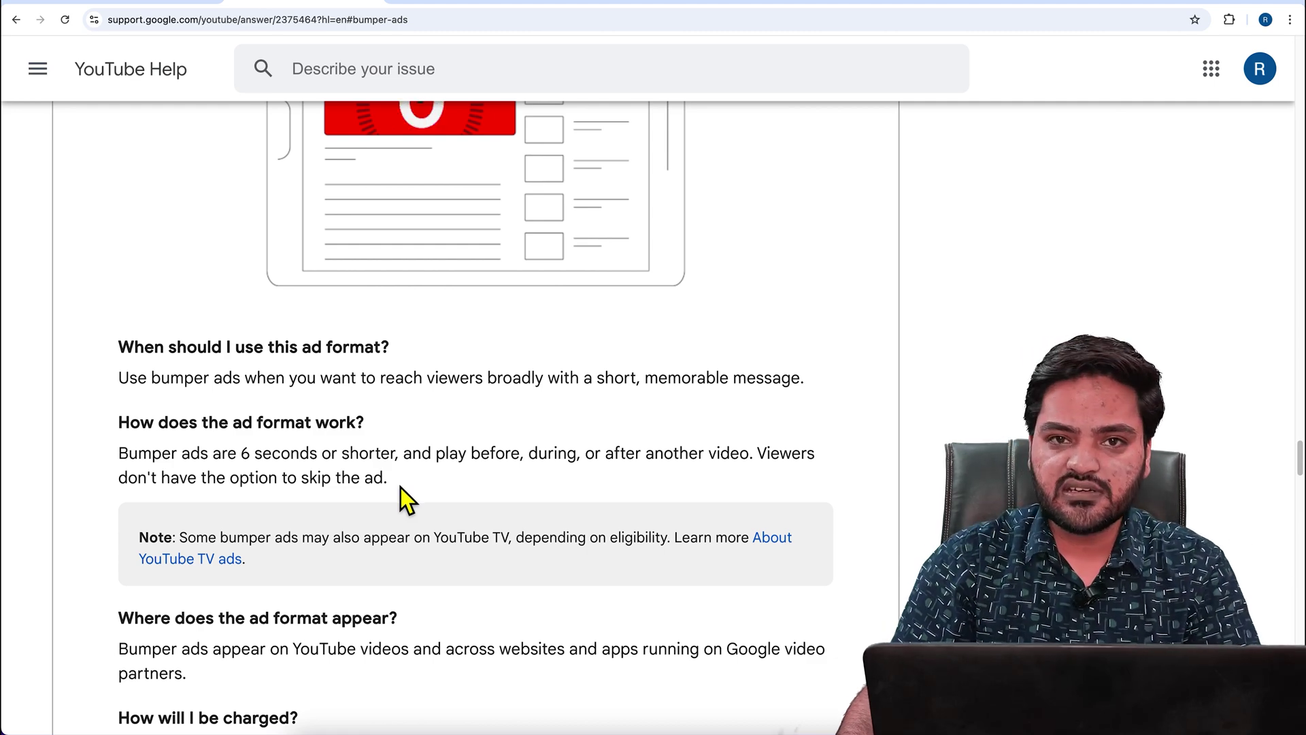
# Step: Read where bumper ads appear, how they are charged and which campaign goal they require
pyautogui.scroll(-3, 401, 487)
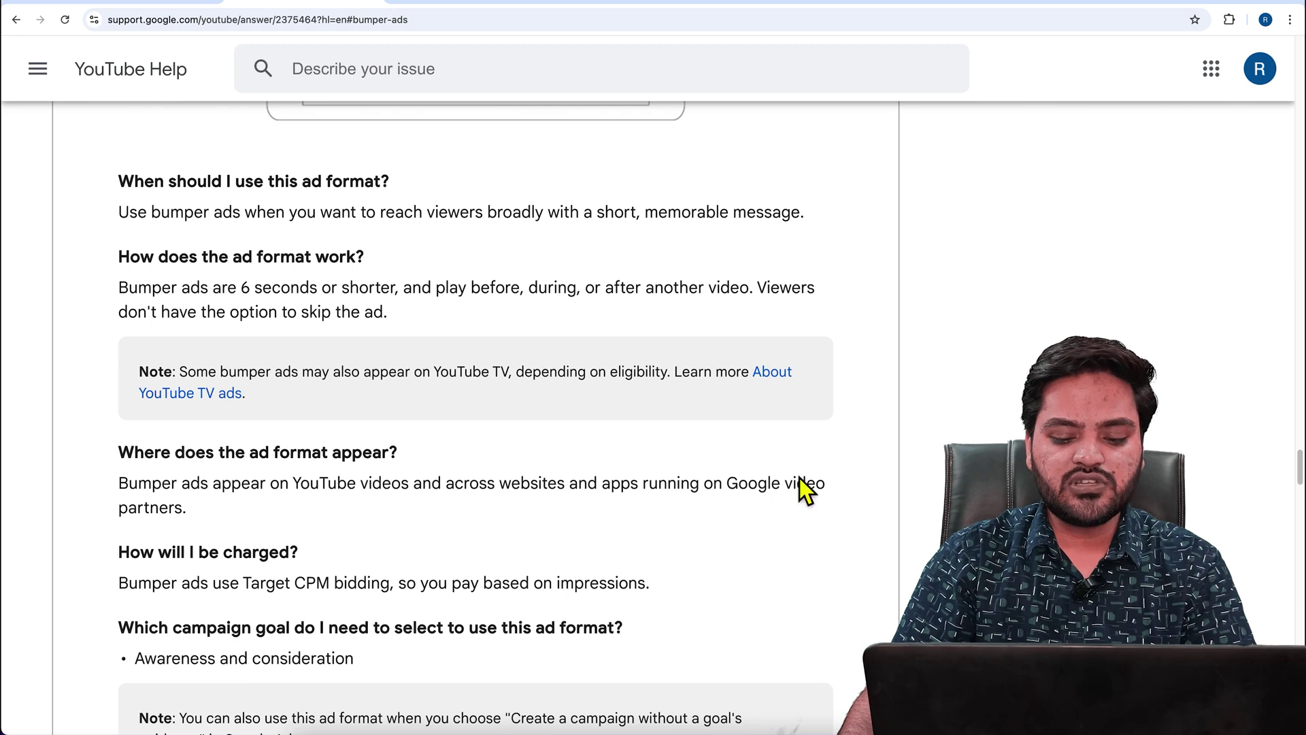
pyautogui.moveTo(301, 494); pyautogui.dragTo(489, 503)
pyautogui.click(688, 495)
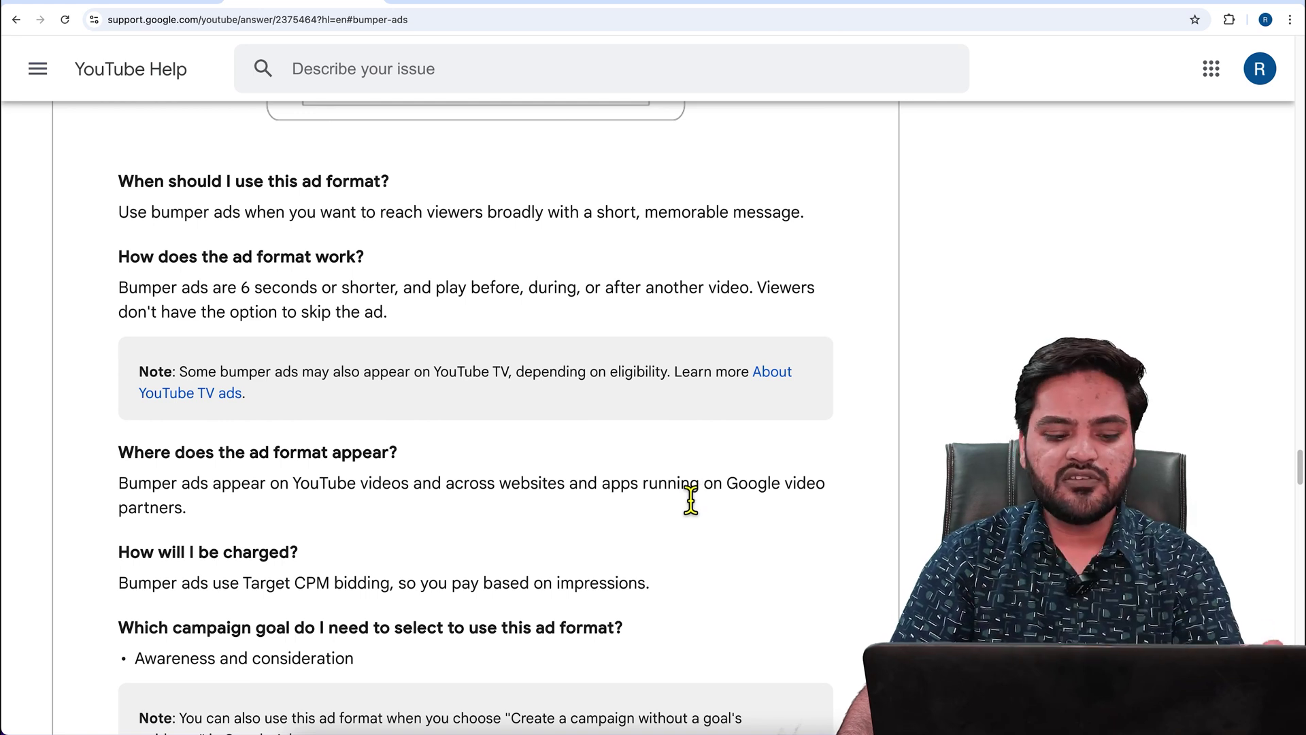
pyautogui.scroll(-1, 455, 532)
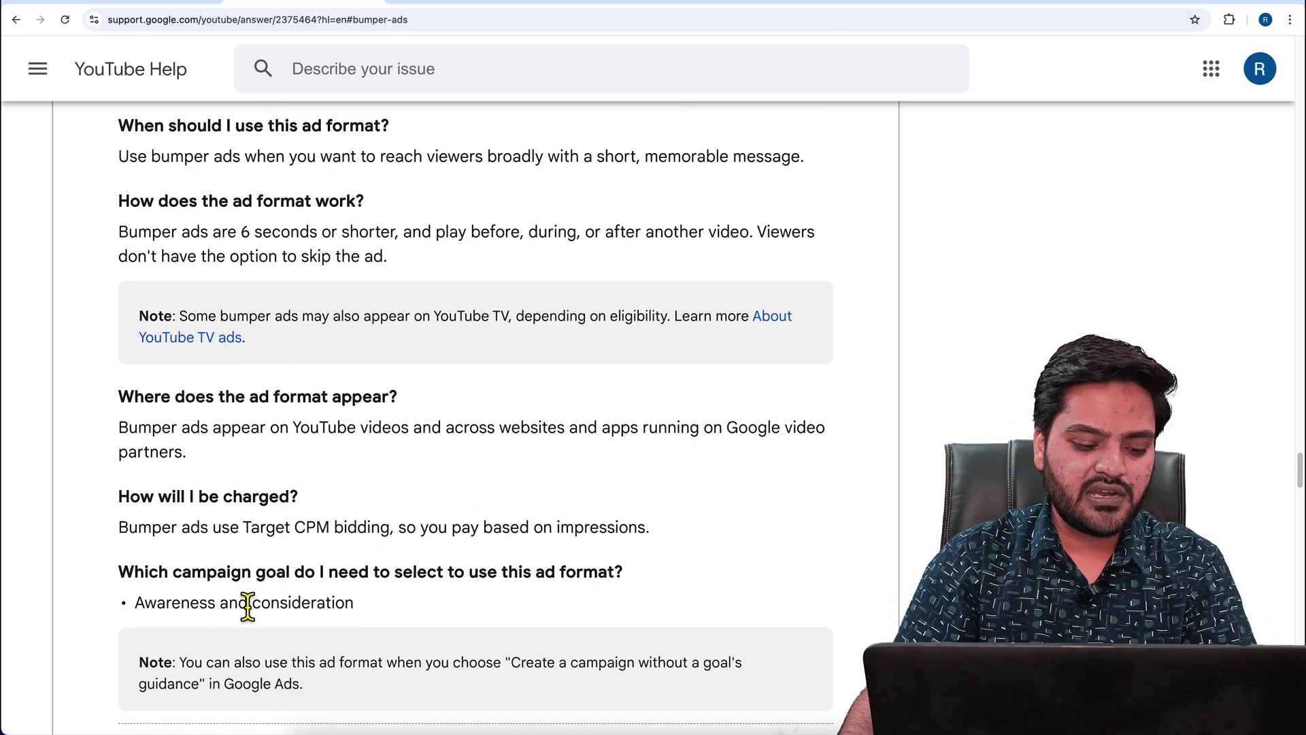
pyautogui.moveTo(136, 605); pyautogui.dragTo(378, 611)
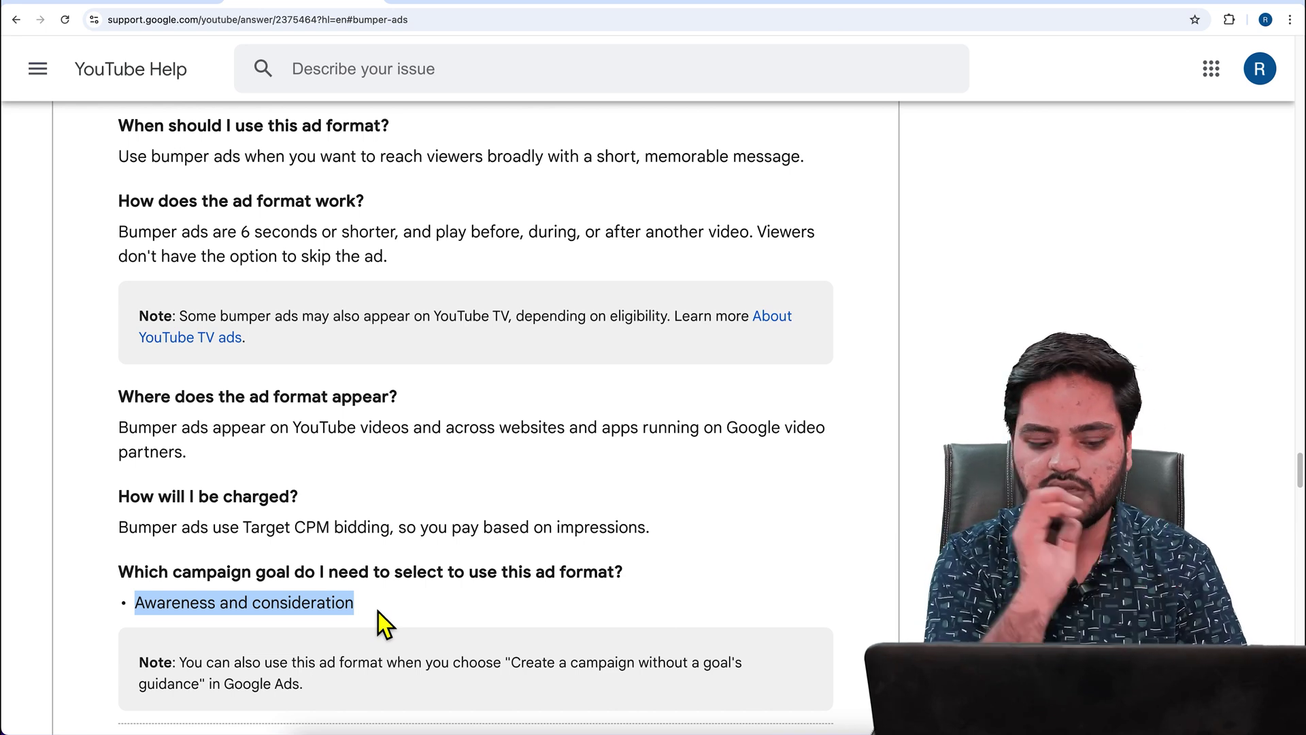
pyautogui.click(245, 528)
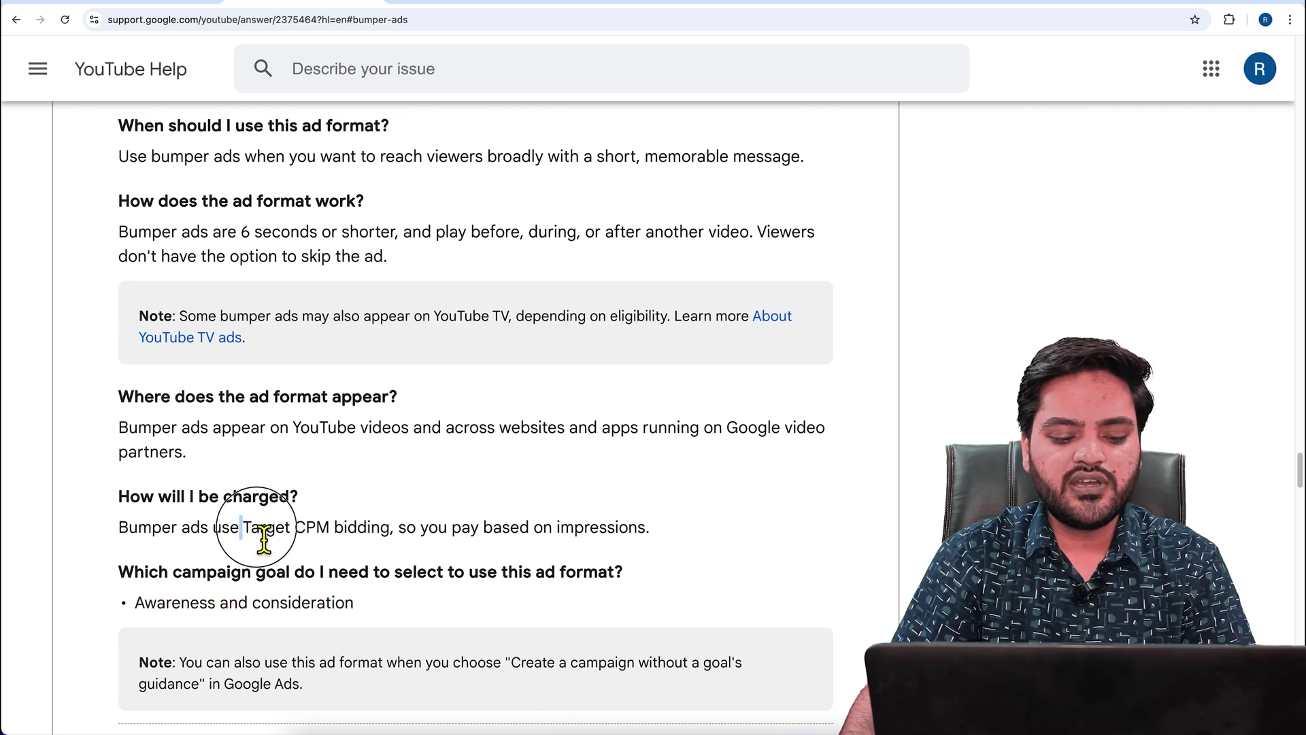
pyautogui.moveTo(264, 538); pyautogui.dragTo(337, 540)
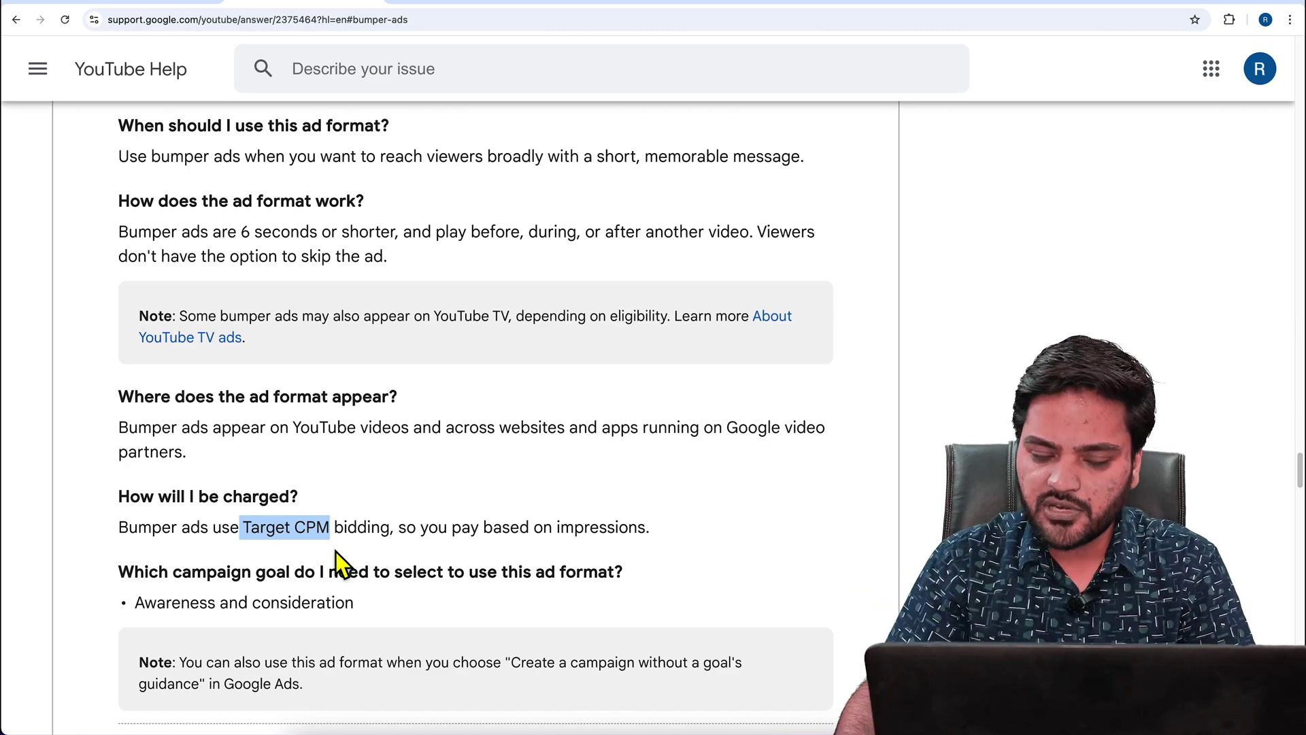
# Step: Switch to Google Ads and start a new Video campaign without a goal's guidance
pyautogui.click(156, 3)
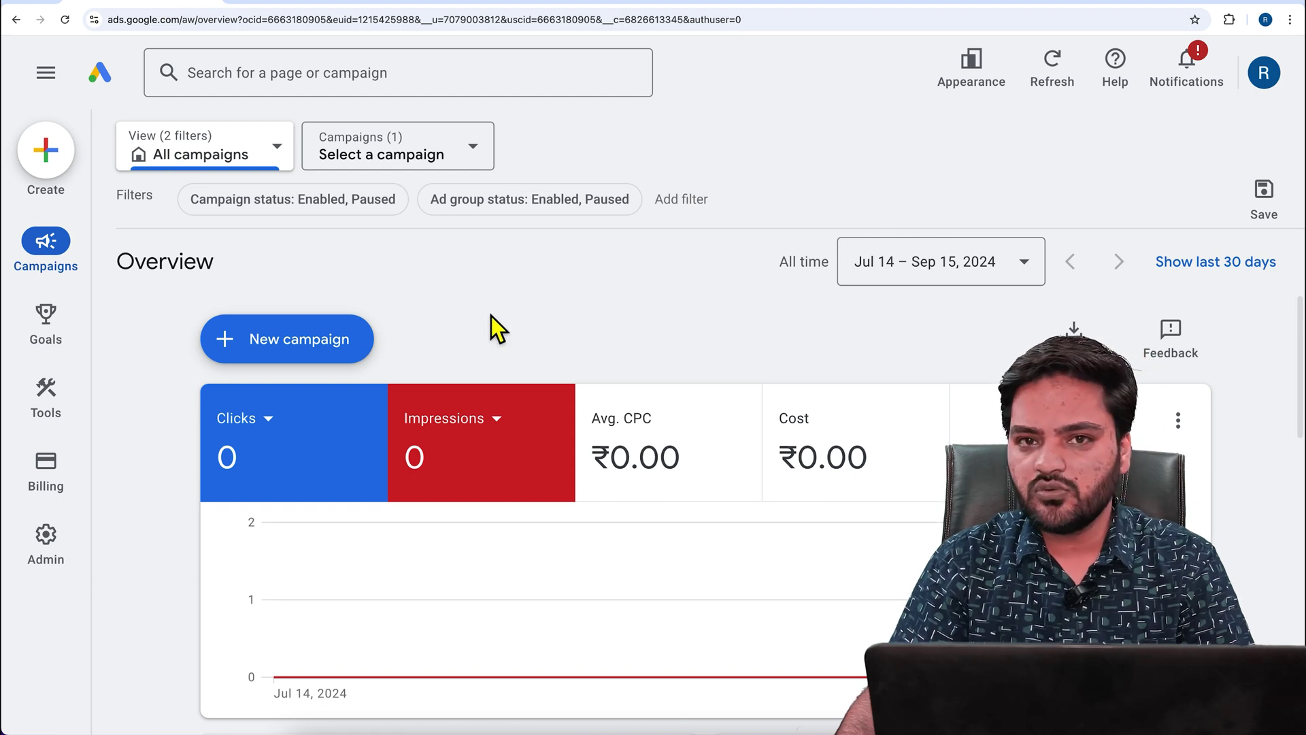
pyautogui.click(321, 349)
pyautogui.click(374, 360)
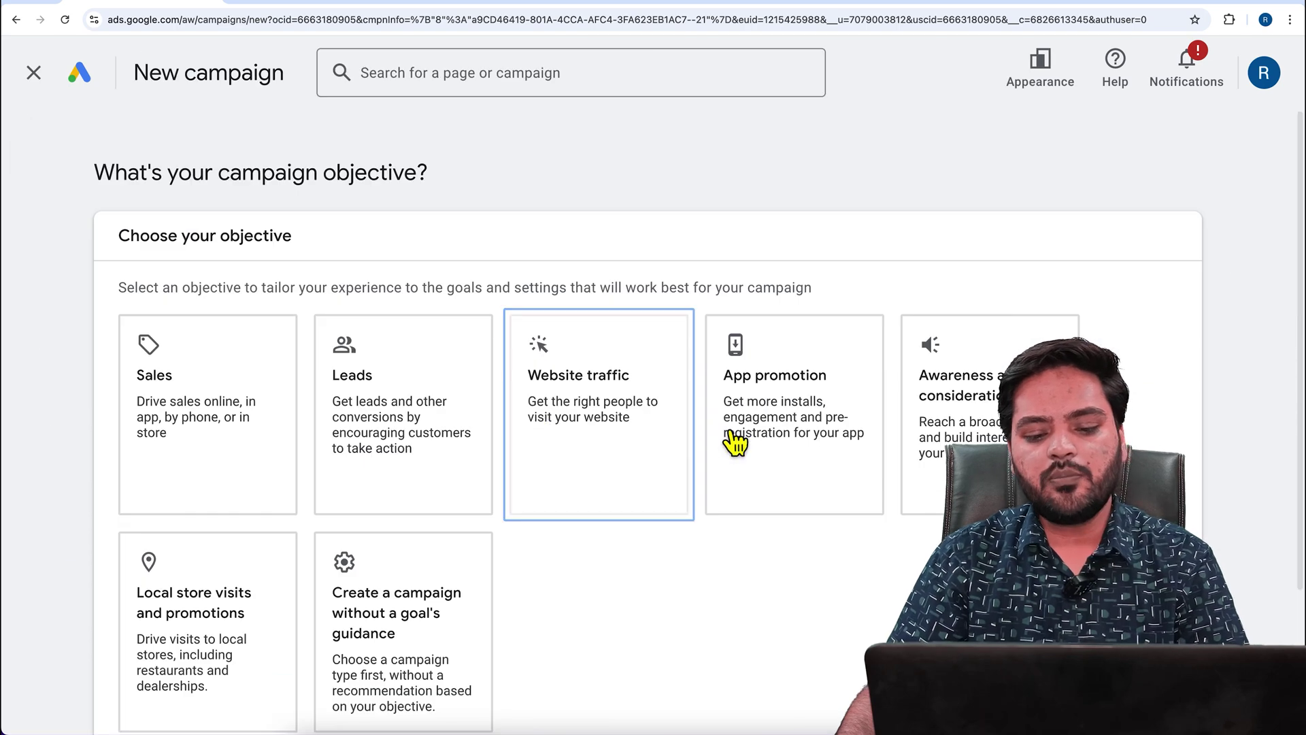
pyautogui.scroll(-3, 472, 615)
pyautogui.click(459, 524)
pyautogui.click(982, 315)
# Step: Check which campaign subtypes support bumper ads, select Efficient reach and continue to the campaign settings
pyautogui.scroll(-8, 732, 469)
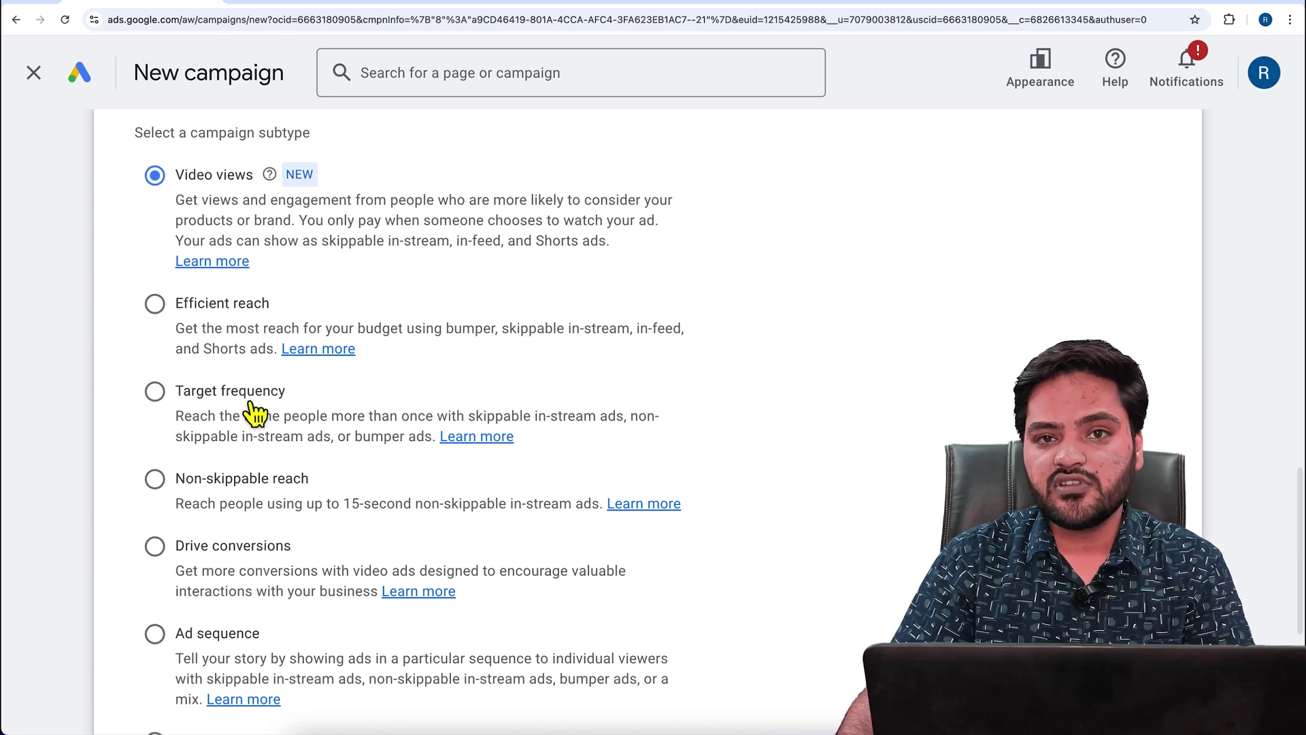
pyautogui.moveTo(448, 330); pyautogui.dragTo(509, 330)
pyautogui.moveTo(355, 436); pyautogui.dragTo(401, 439)
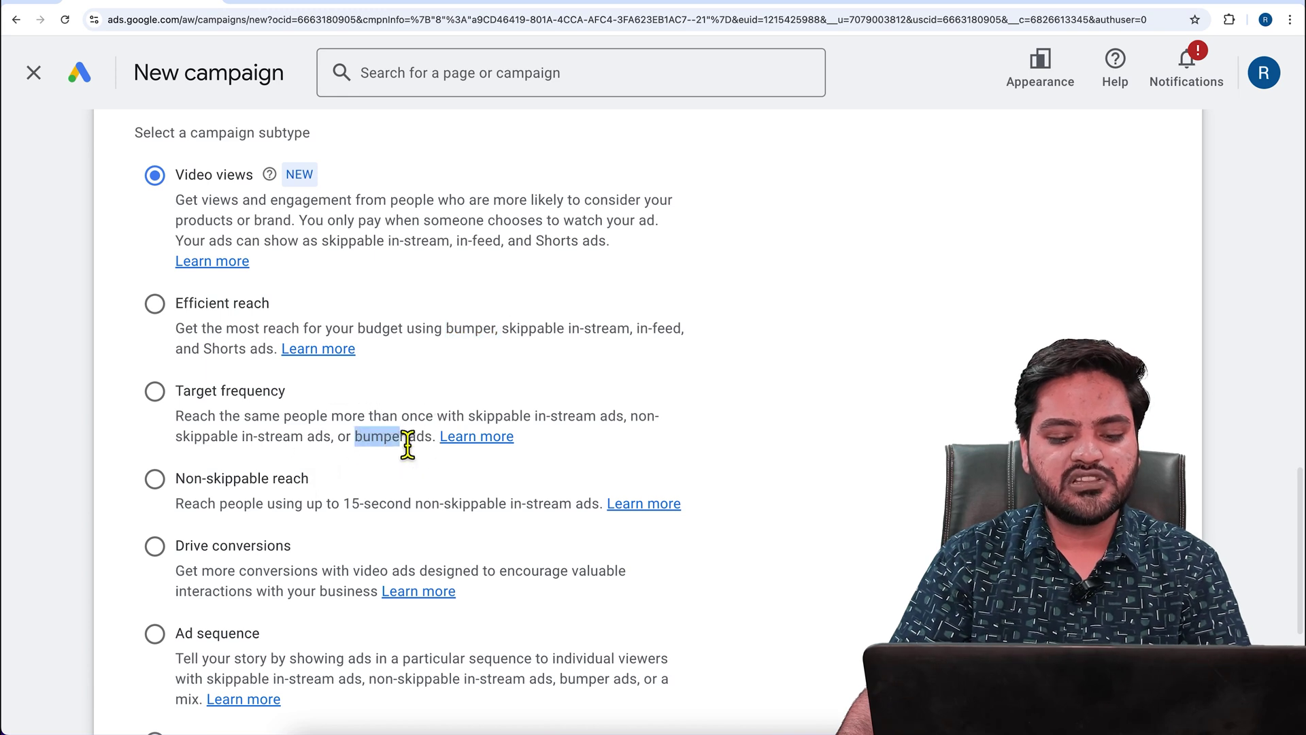
pyautogui.moveTo(510, 332); pyautogui.dragTo(547, 335)
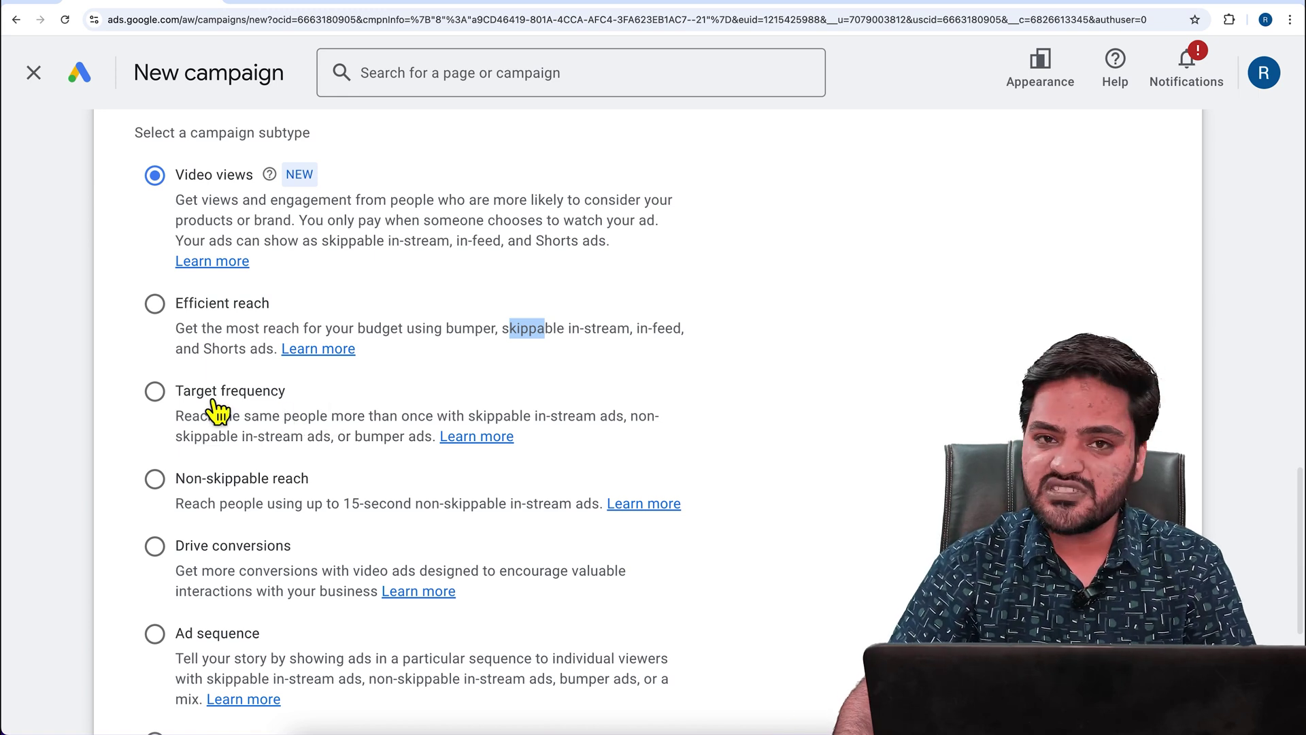
pyautogui.click(259, 328)
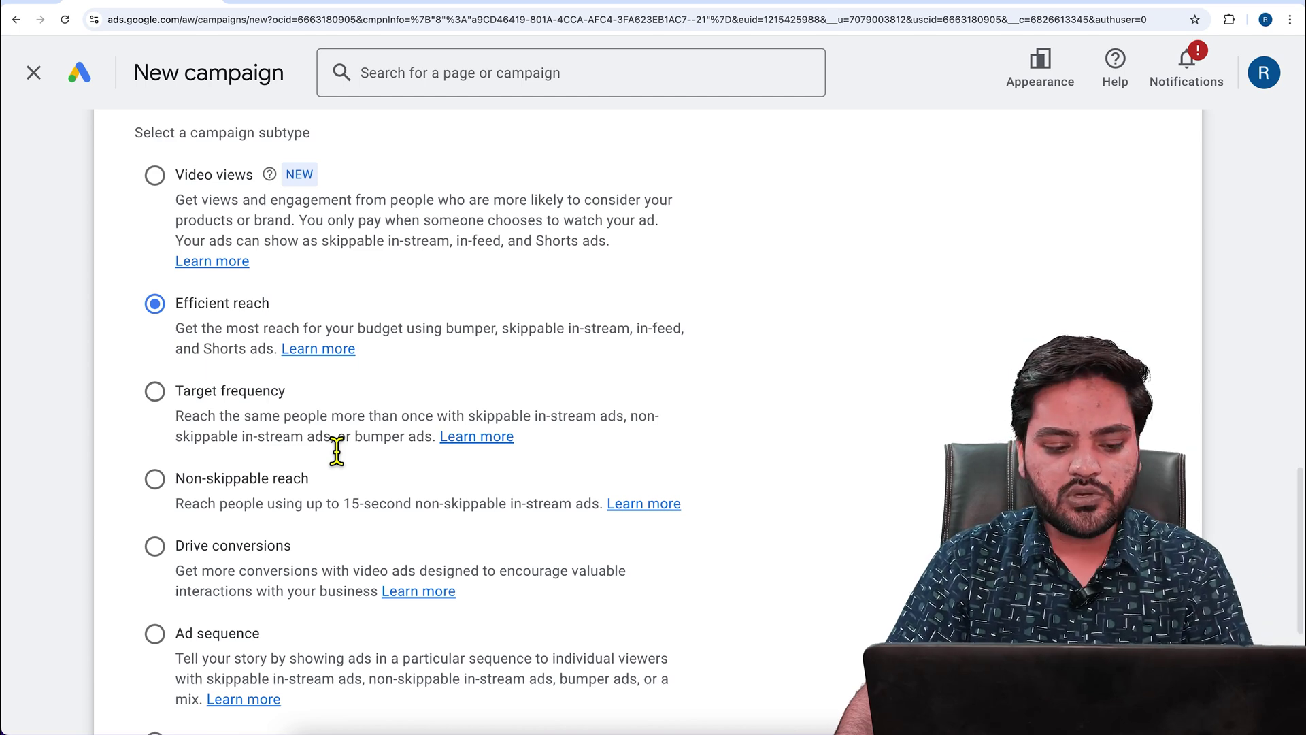
pyautogui.scroll(-5, 336, 450)
pyautogui.click(1156, 670)
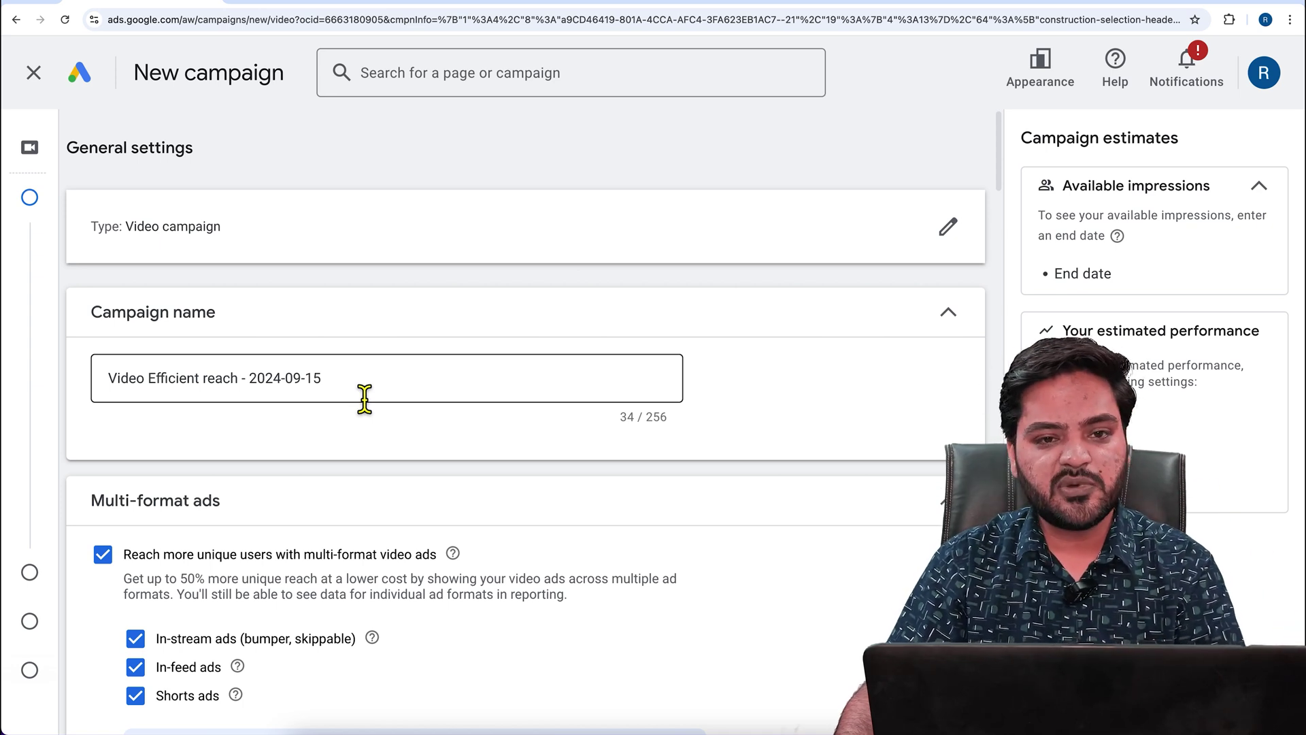
# Step: Name the campaign BumperAds and exclude In-feed ads and Shorts ads from its multi-format ads
pyautogui.moveTo(365, 396); pyautogui.dragTo(100, 374)
pyautogui.write('BumperAds')
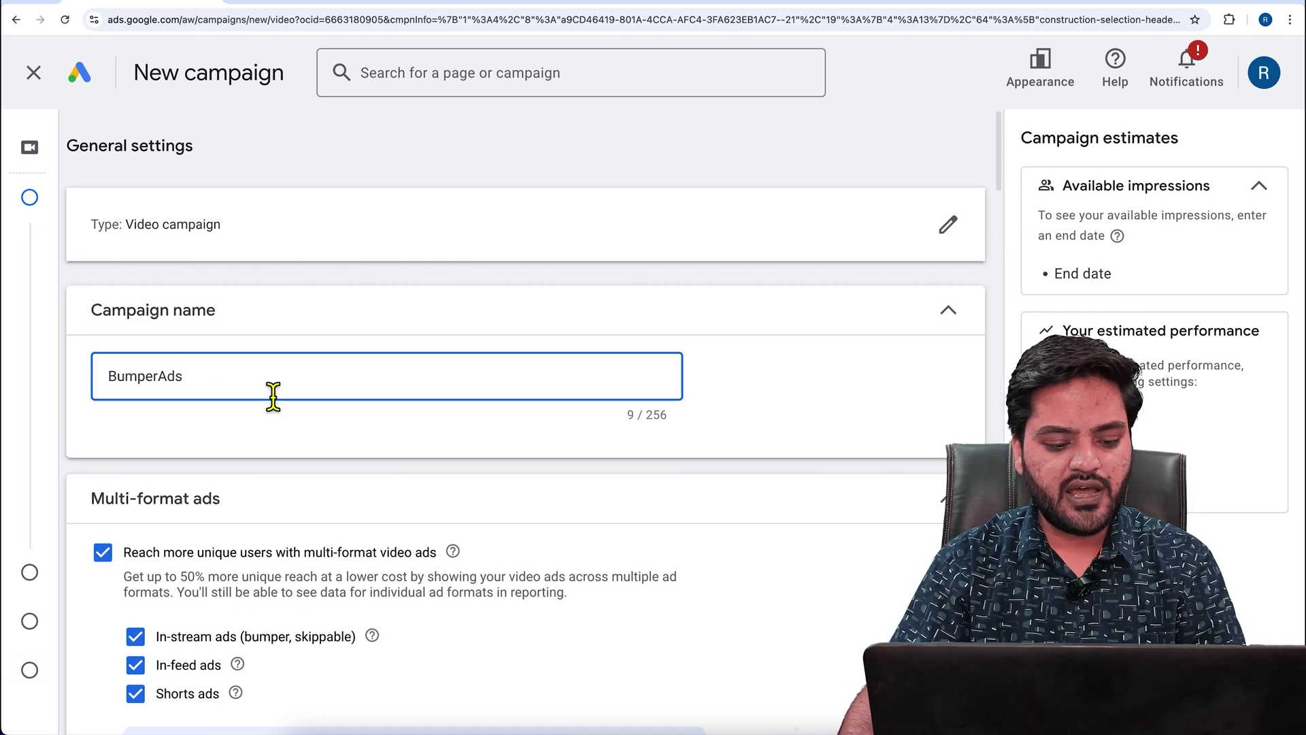
pyautogui.scroll(-4, 273, 397)
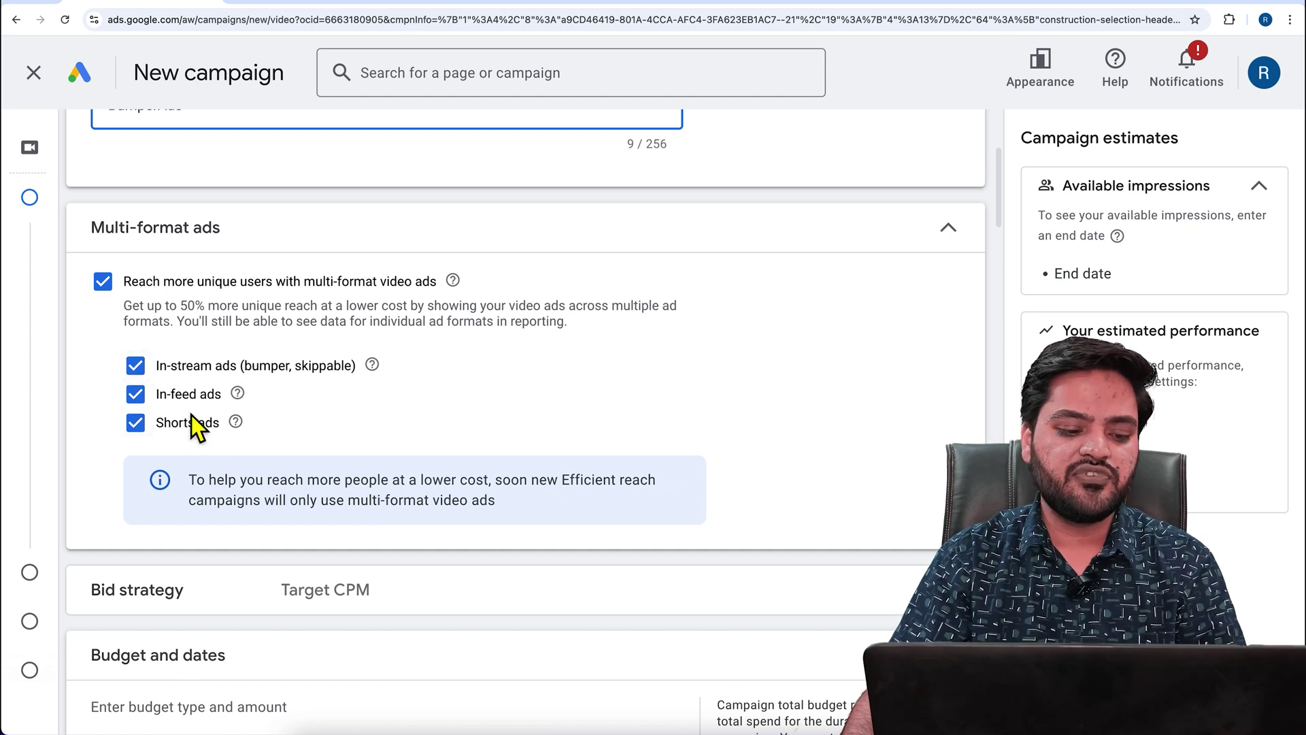
pyautogui.click(138, 423)
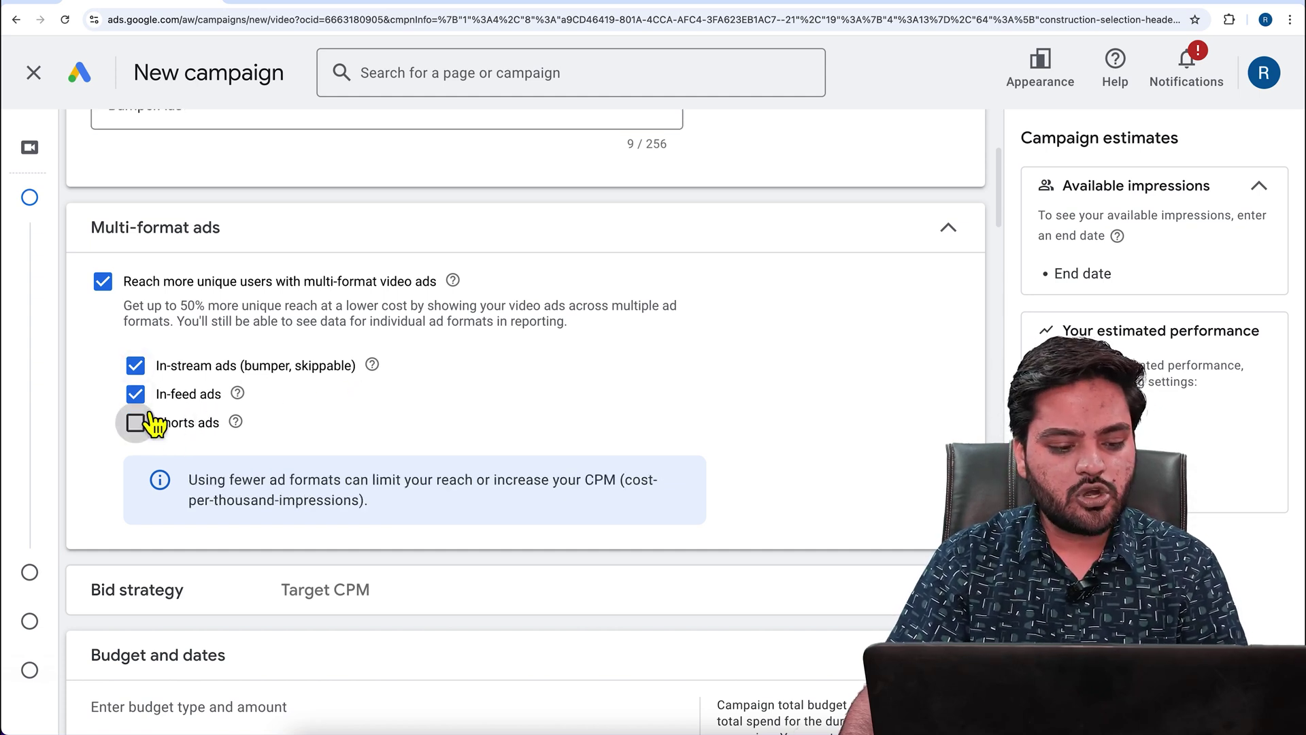
pyautogui.click(136, 394)
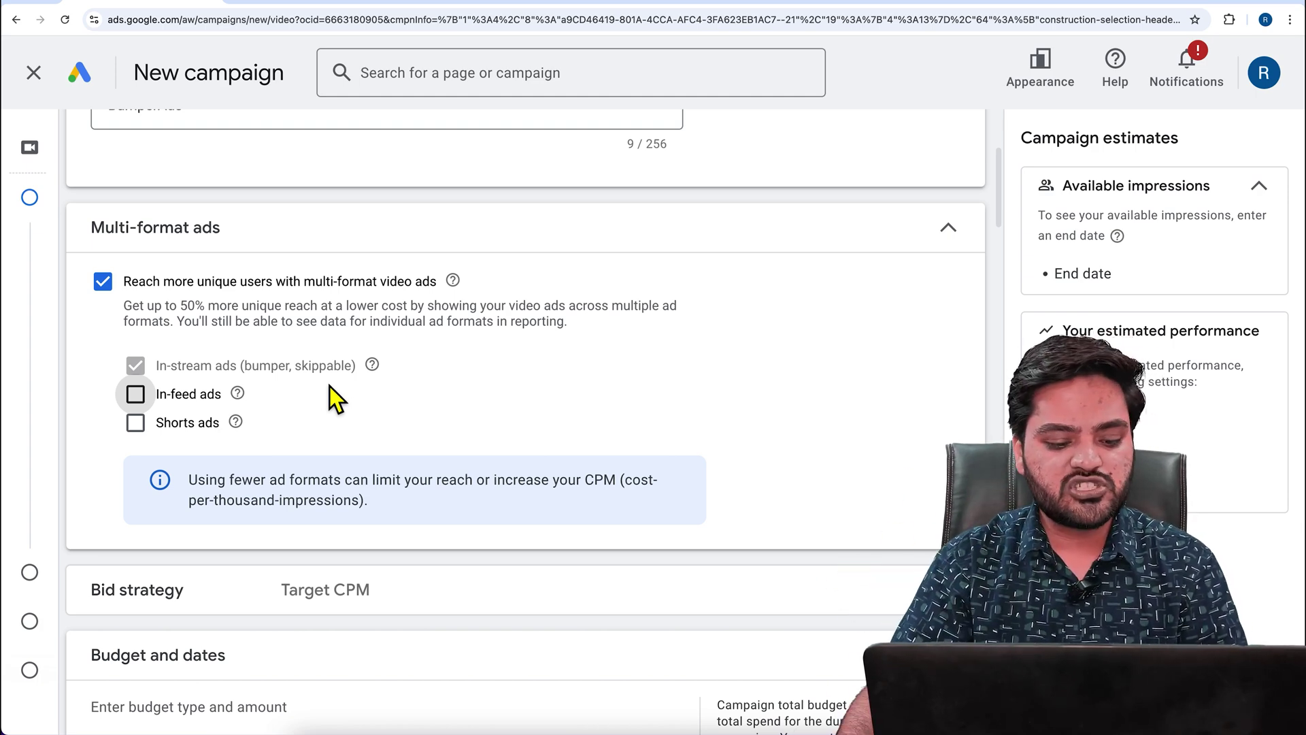
# Step: Expand the bid strategy details and set the campaign budget to Daily with an amount of ₹100.00
pyautogui.scroll(-2, 333, 398)
pyautogui.click(434, 515)
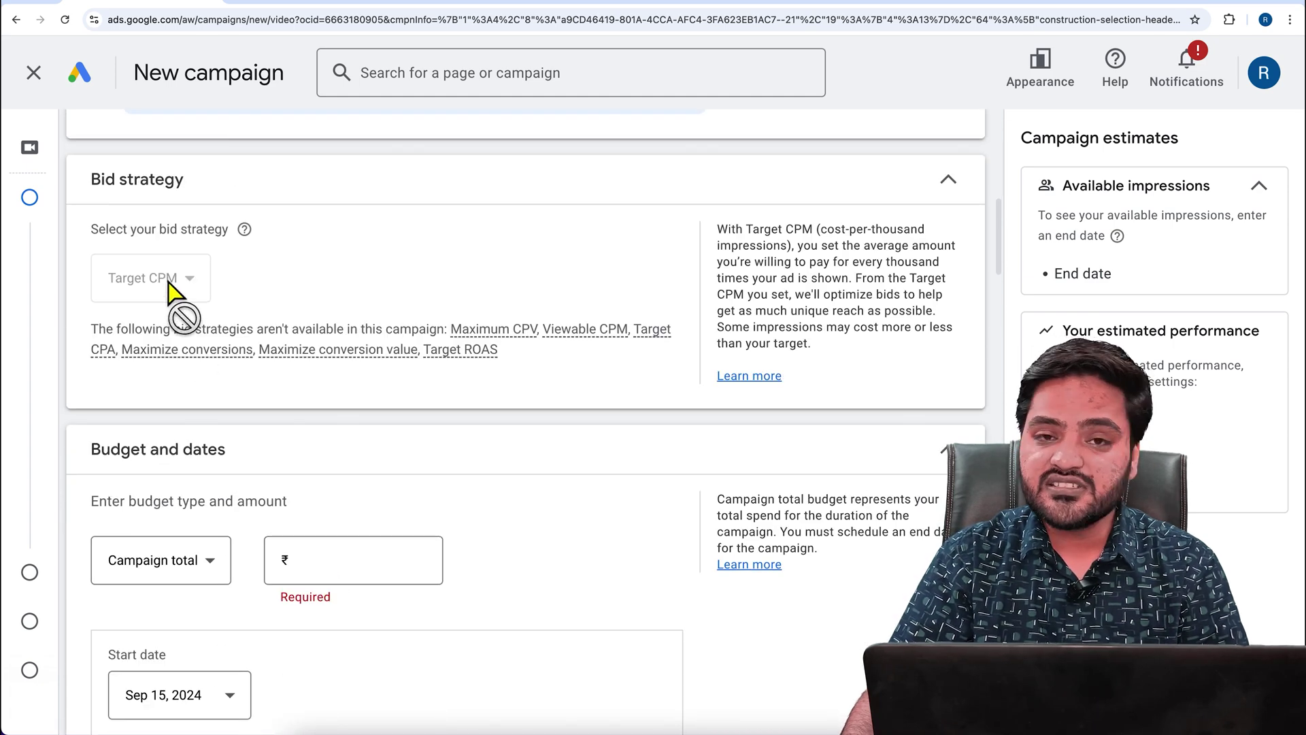
pyautogui.scroll(-3, 427, 402)
pyautogui.click(202, 438)
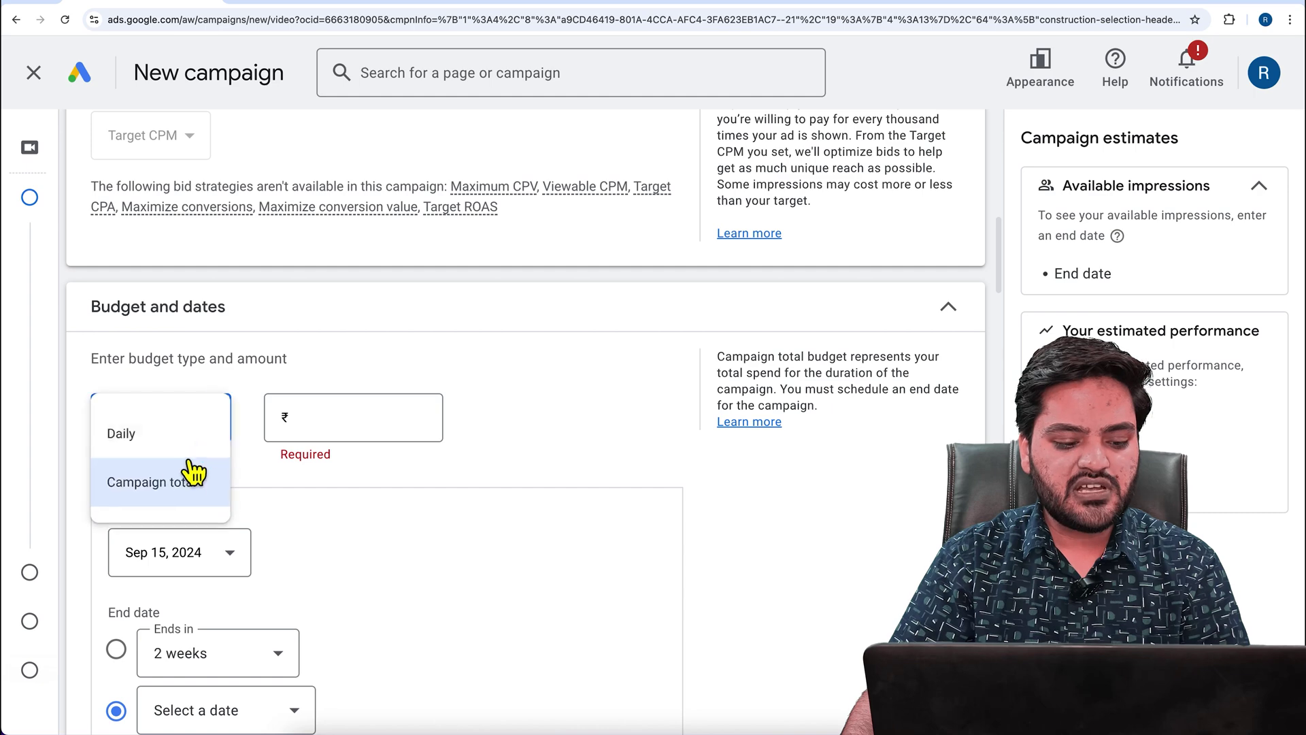
pyautogui.click(167, 429)
pyautogui.click(353, 426)
pyautogui.write('100.00')
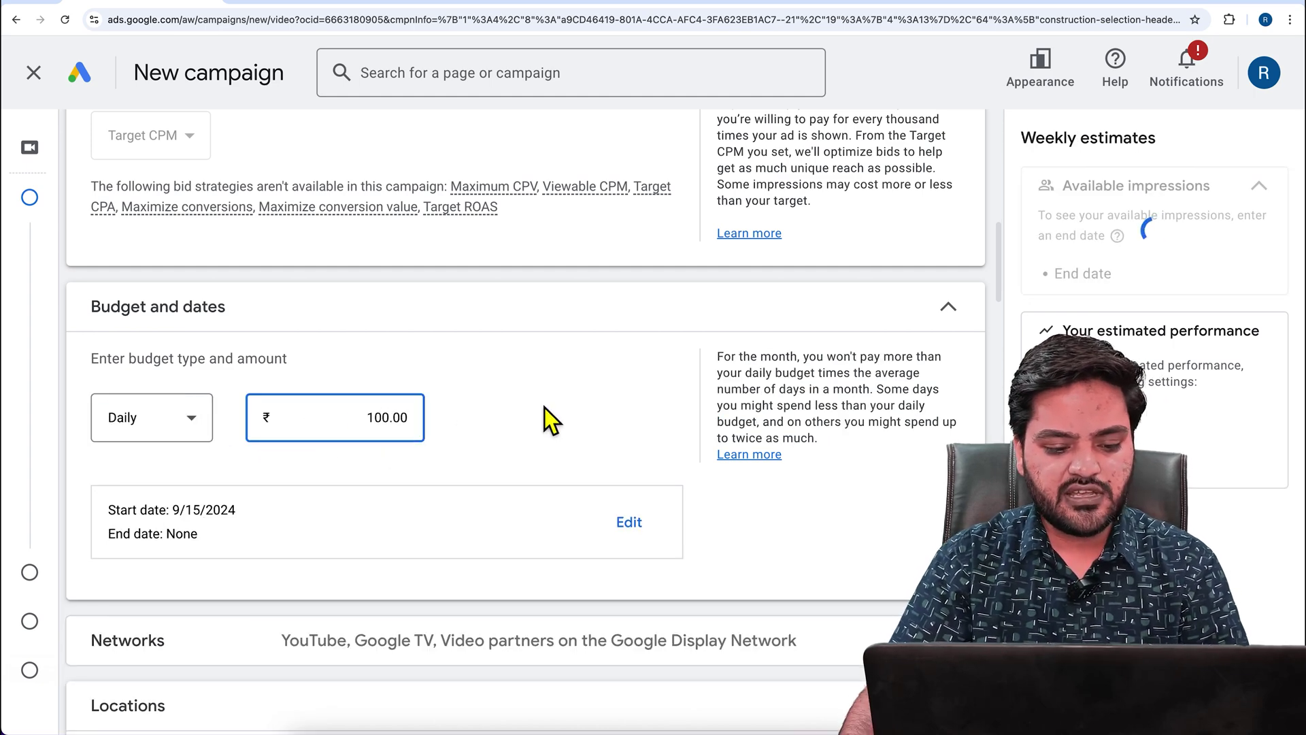
pyautogui.click(545, 409)
# Step: Exclude Google TV and Video partners on the Google Display Network from the campaign's networks
pyautogui.scroll(-2, 538, 432)
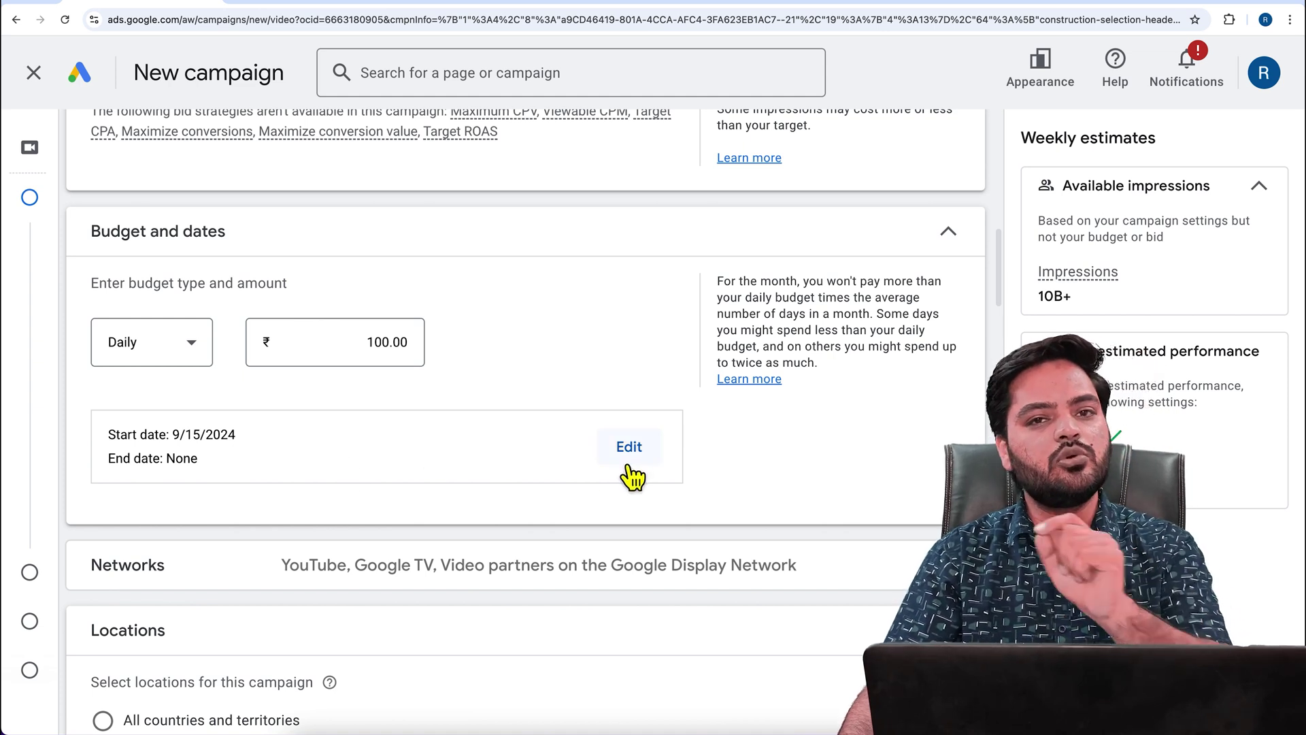
pyautogui.click(329, 575)
pyautogui.scroll(-4, 426, 537)
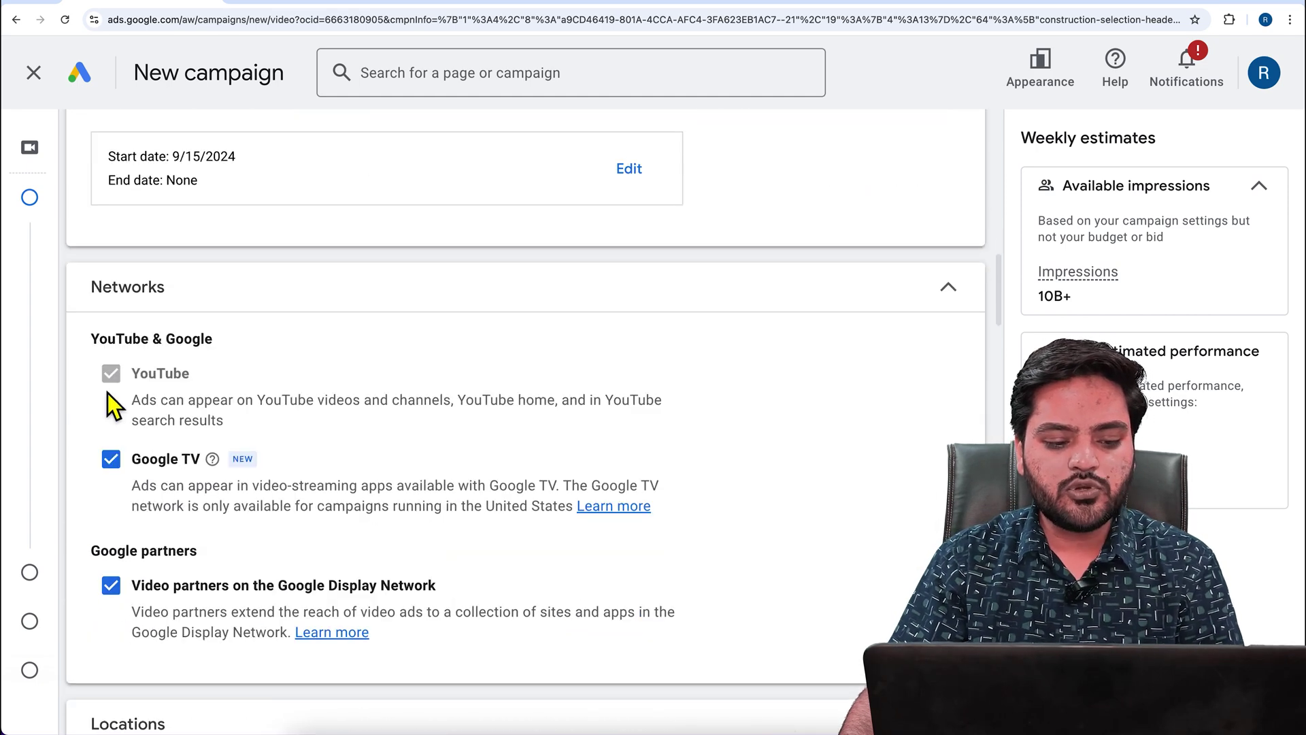
pyautogui.click(195, 608)
pyautogui.click(166, 478)
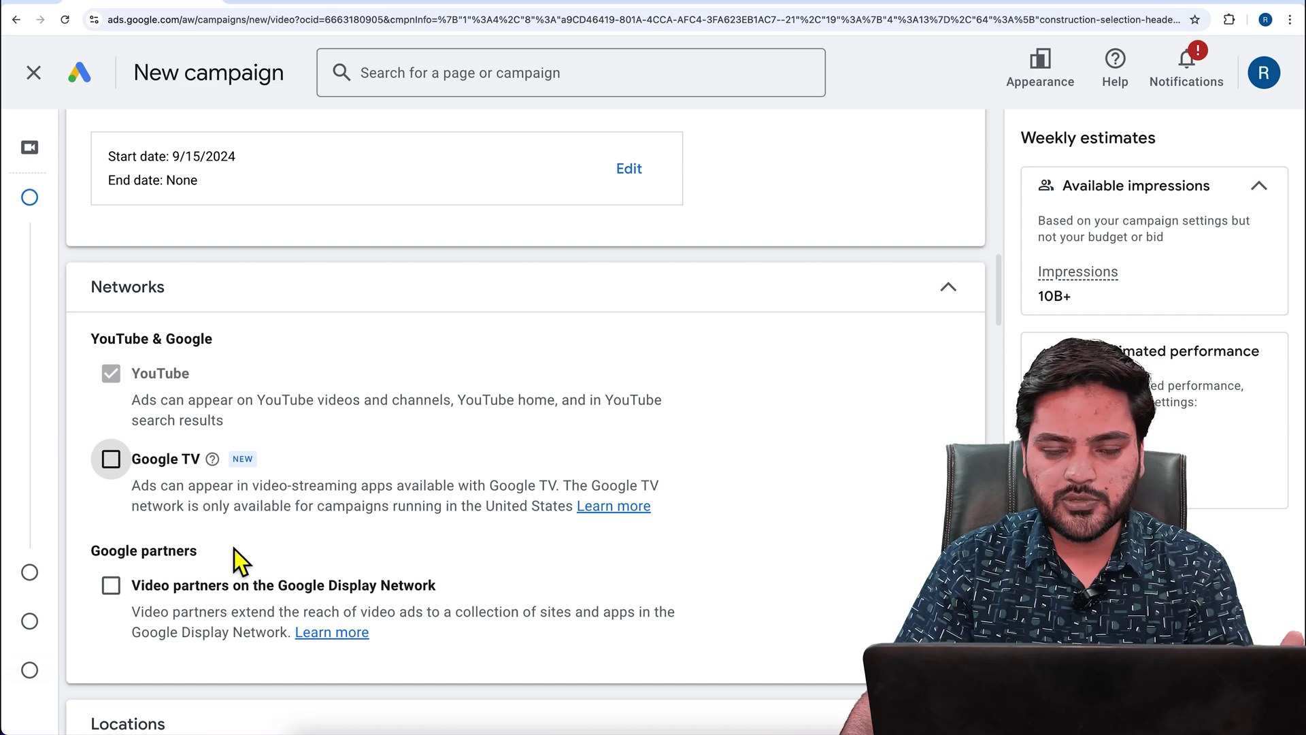
# Step: Review the campaign's location and language settings and expand the related videos section
pyautogui.scroll(-5, 393, 488)
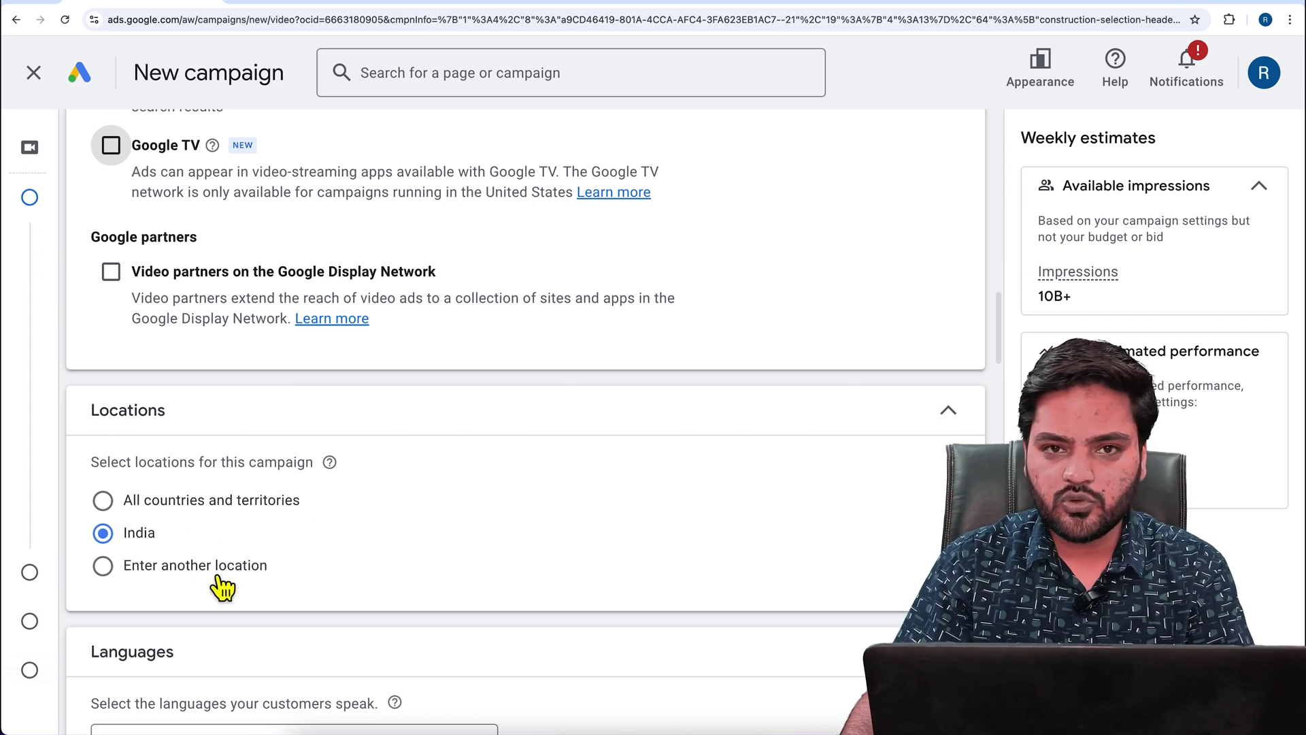
pyautogui.scroll(-4, 318, 551)
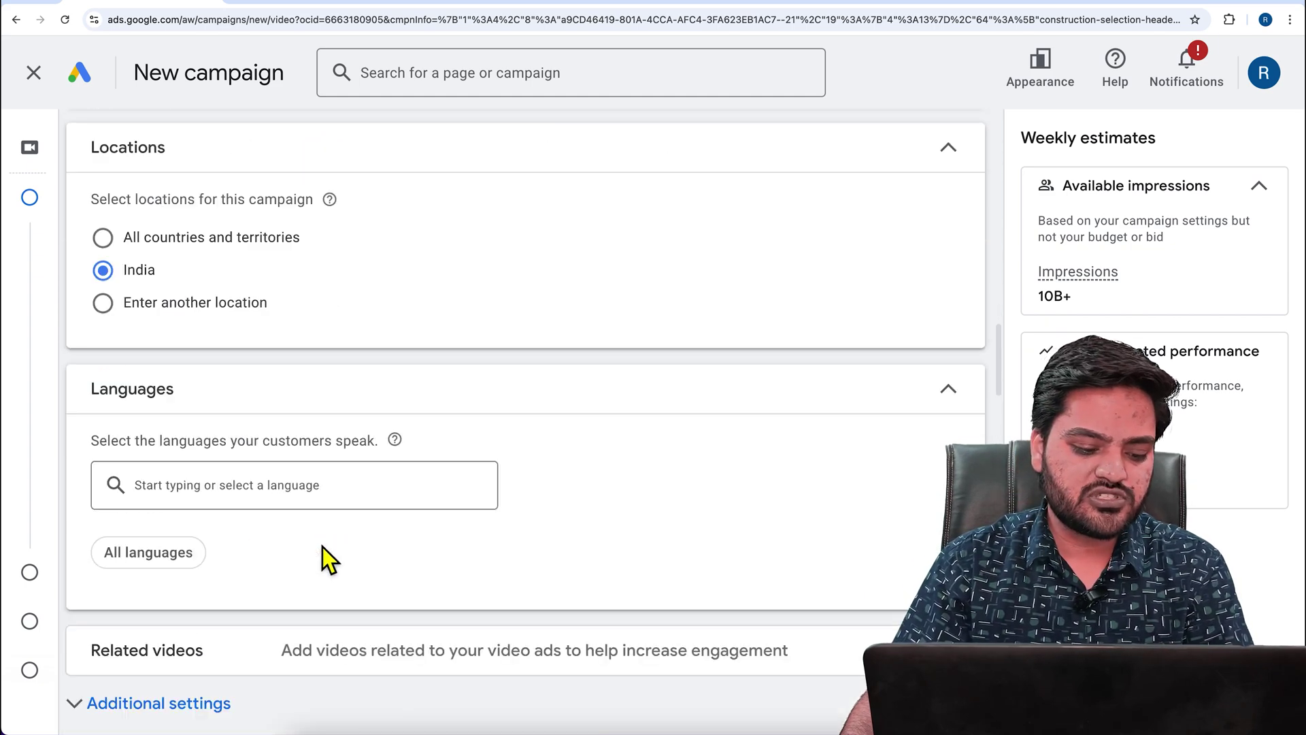
pyautogui.scroll(-2, 408, 538)
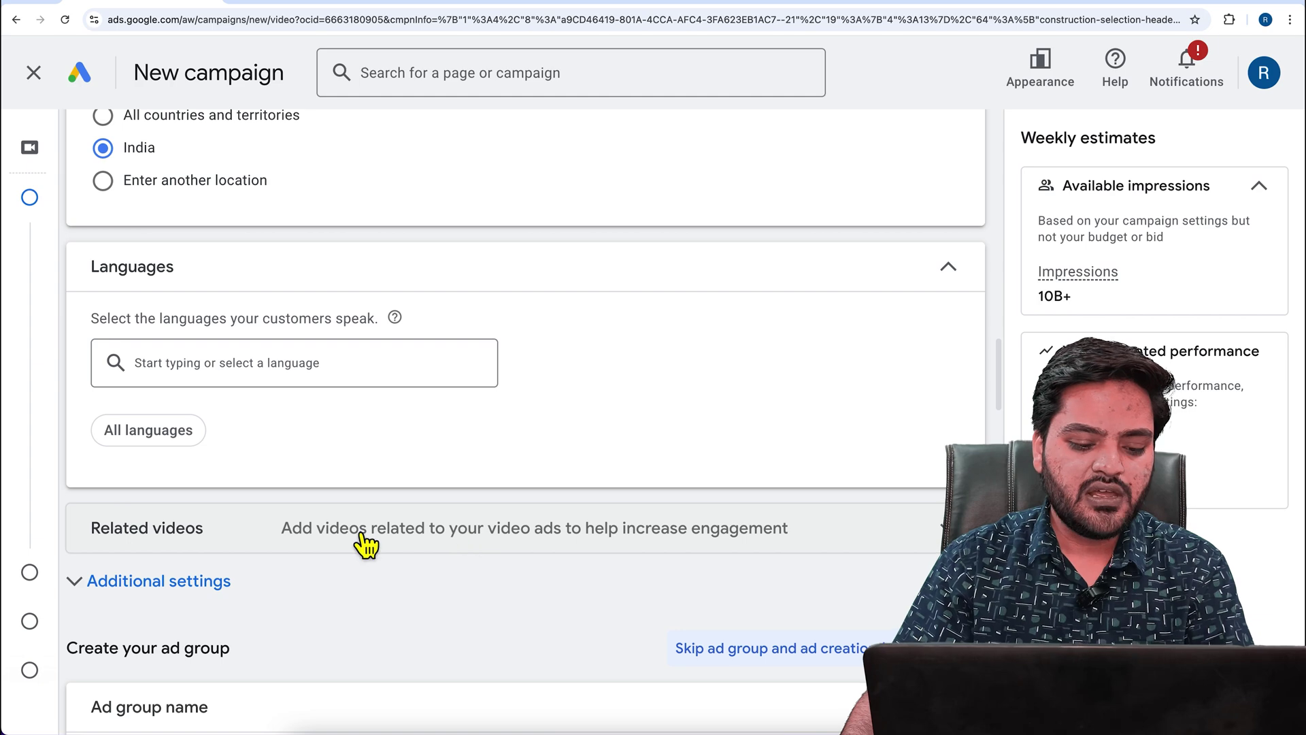
pyautogui.click(277, 545)
pyautogui.scroll(-2, 291, 542)
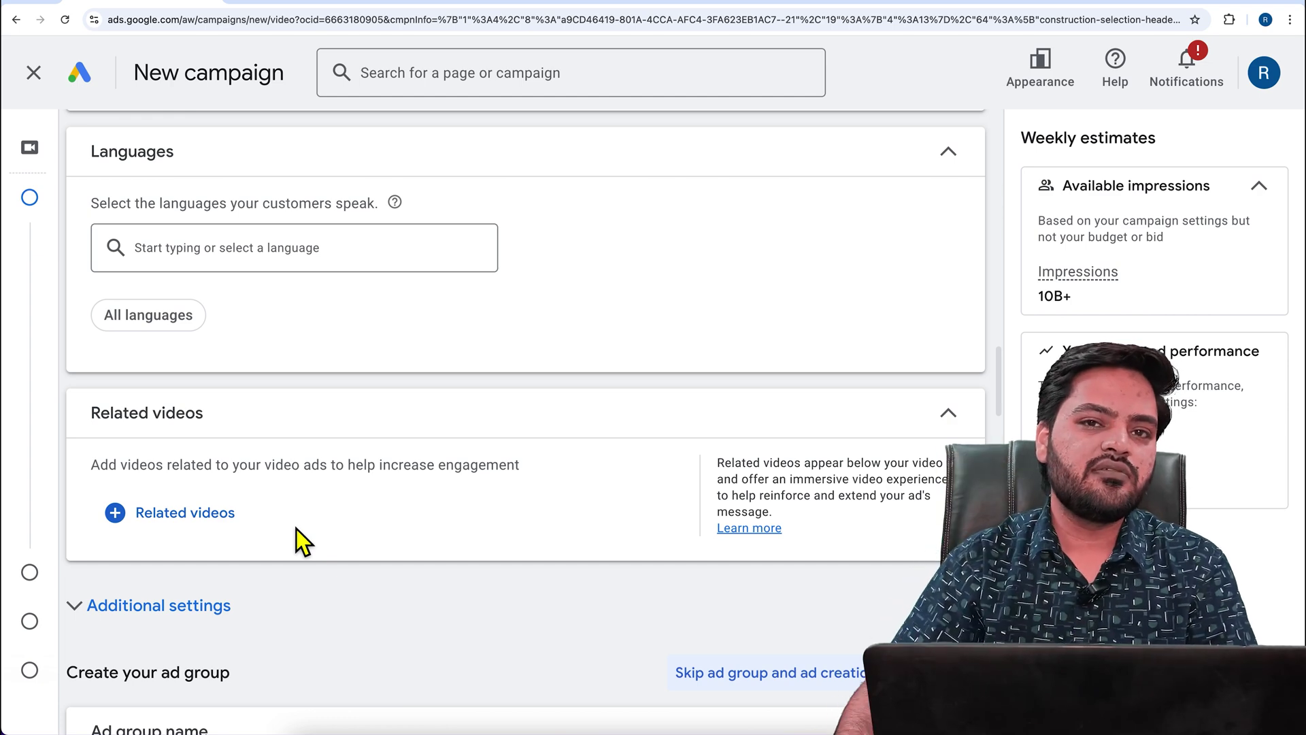
pyautogui.scroll(-2, 348, 544)
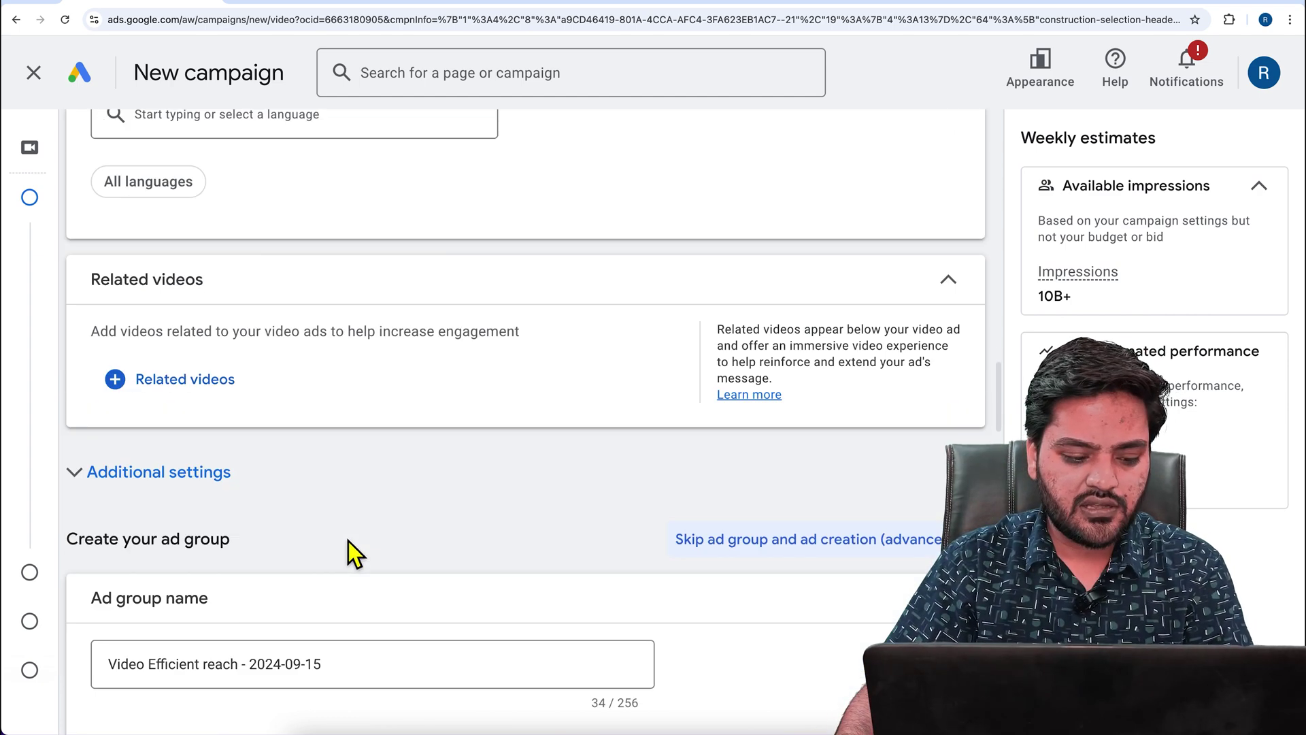
# Step: Expand the additional settings and switch the device option to specific targeting for devices
pyautogui.click(155, 492)
pyautogui.scroll(-2, 387, 529)
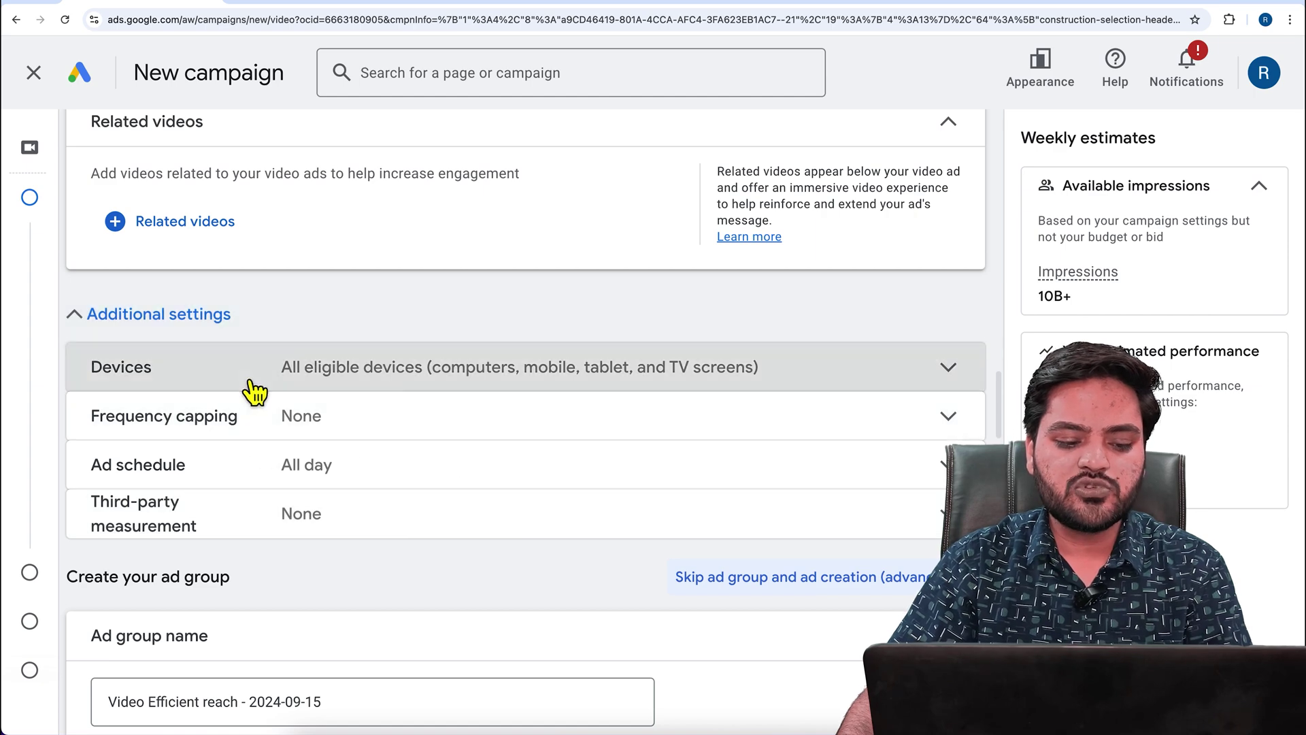
pyautogui.click(255, 385)
pyautogui.click(231, 468)
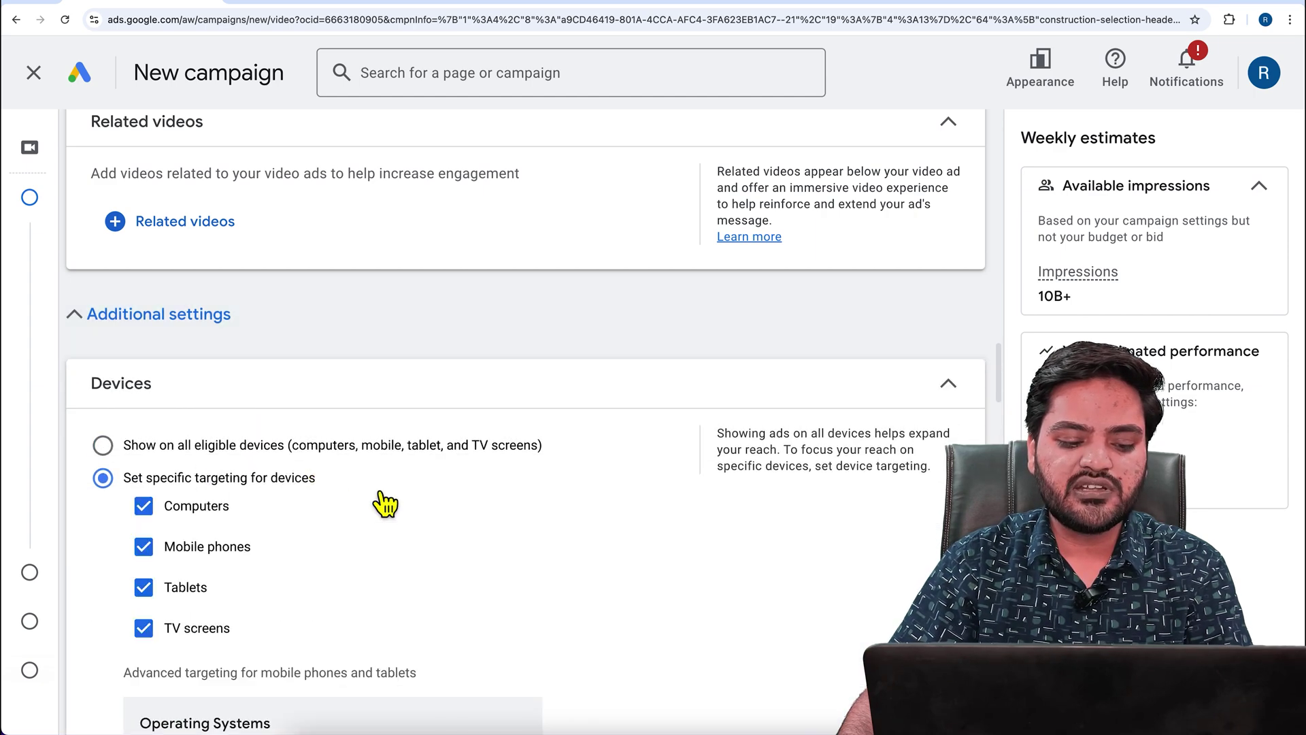
pyautogui.scroll(-2, 382, 502)
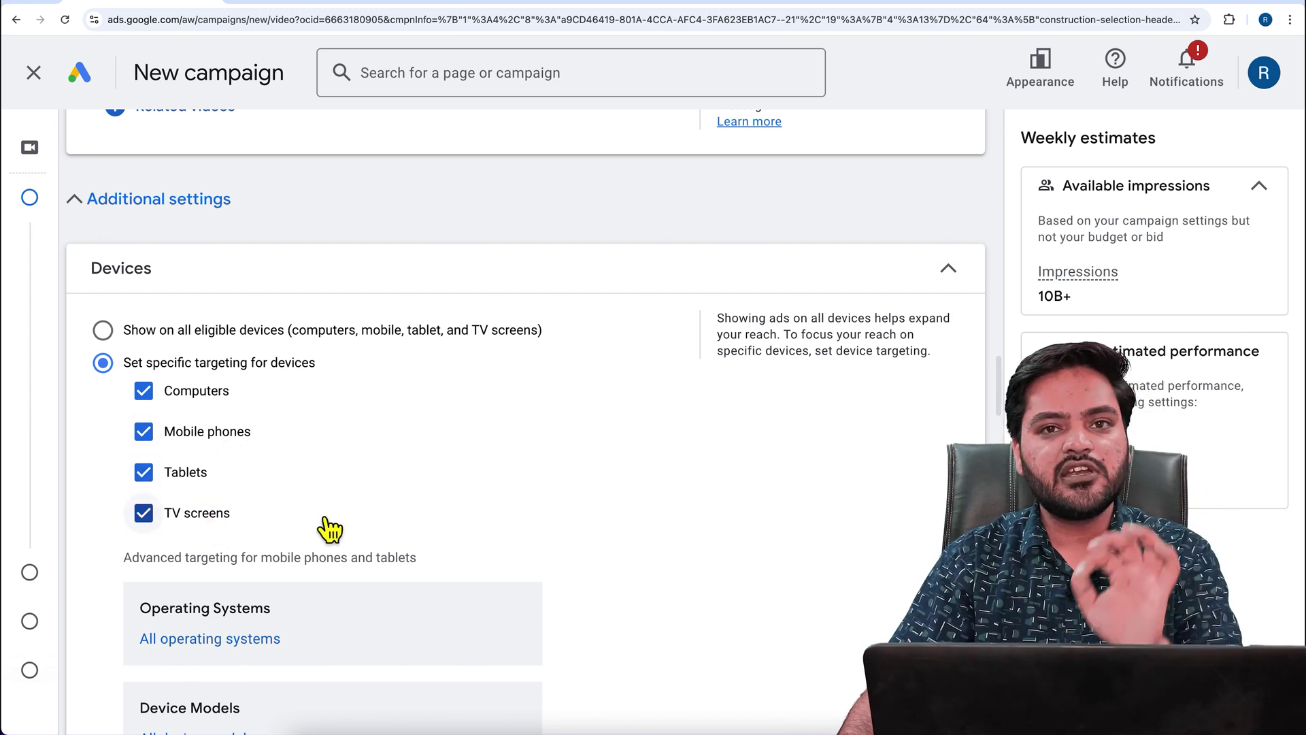
# Step: Set the campaign to show on all eligible devices and collapse the device settings
pyautogui.click(204, 331)
pyautogui.click(360, 271)
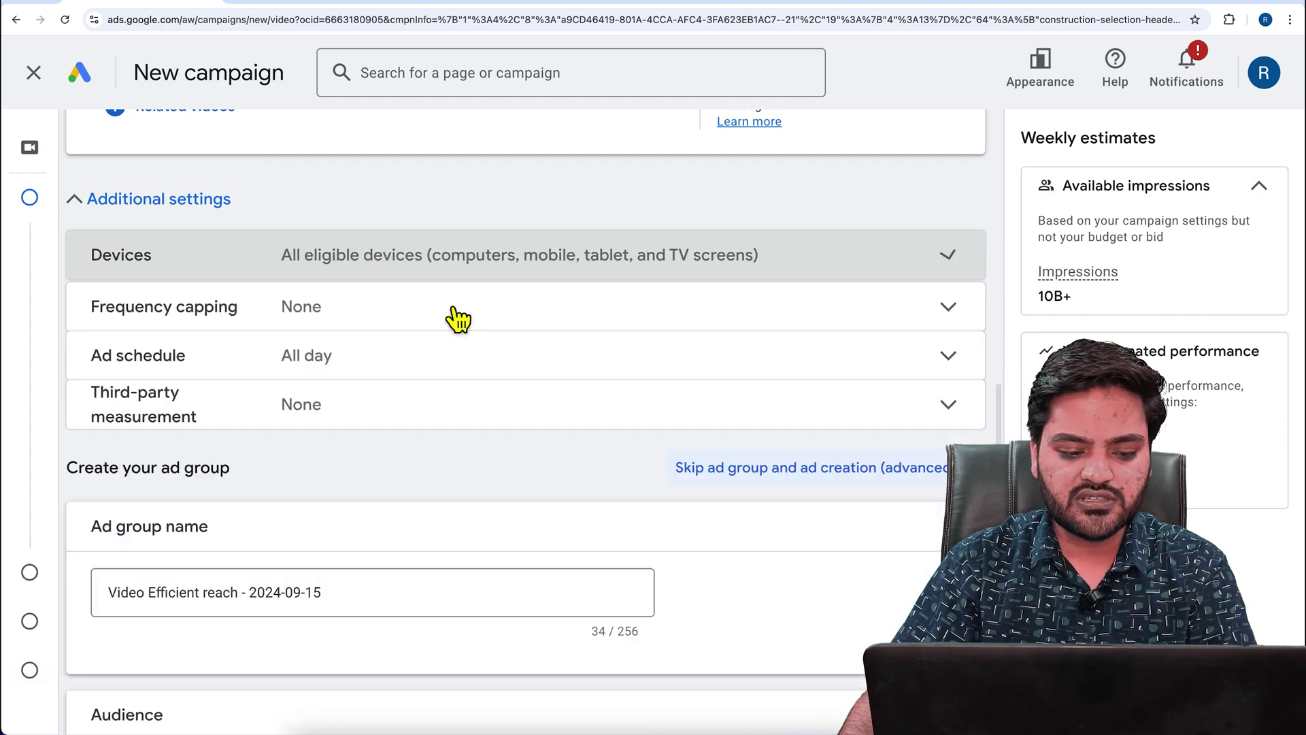
# Step: Cap the campaign's impression frequency at 10 per week in the frequency capping settings
pyautogui.click(392, 322)
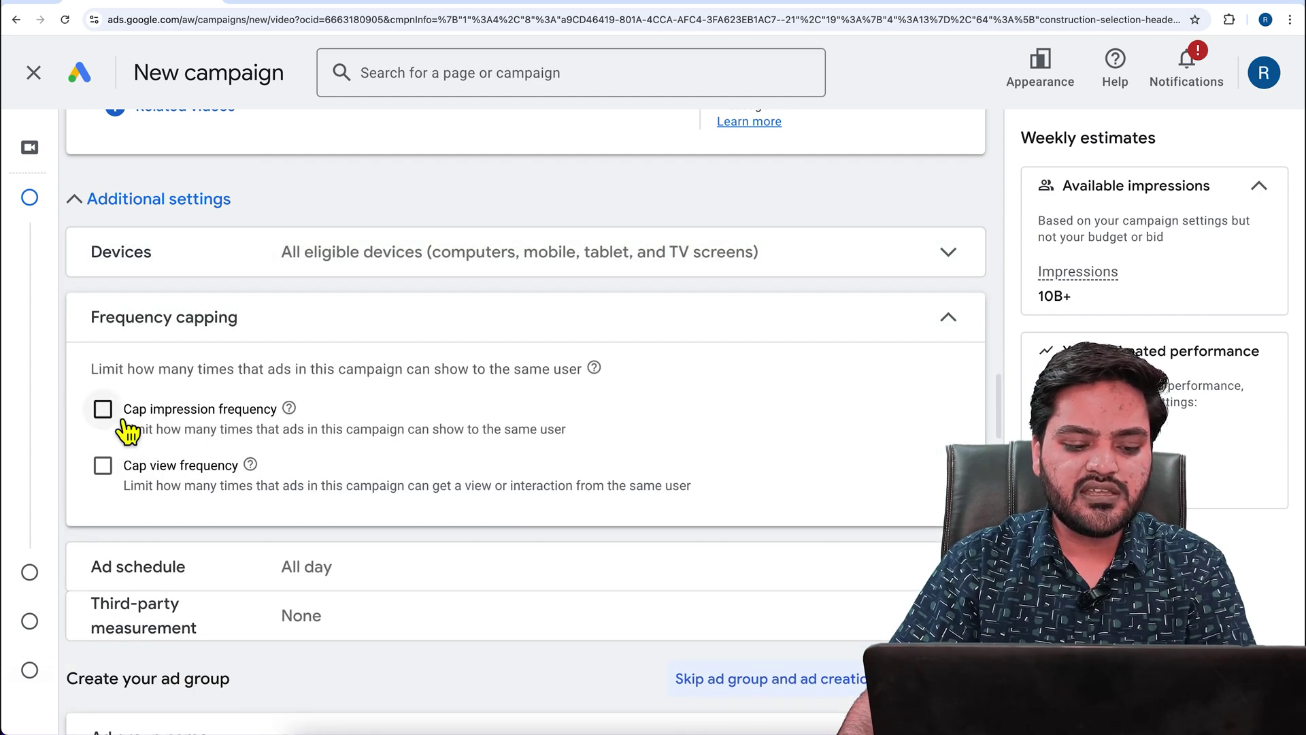
pyautogui.click(109, 420)
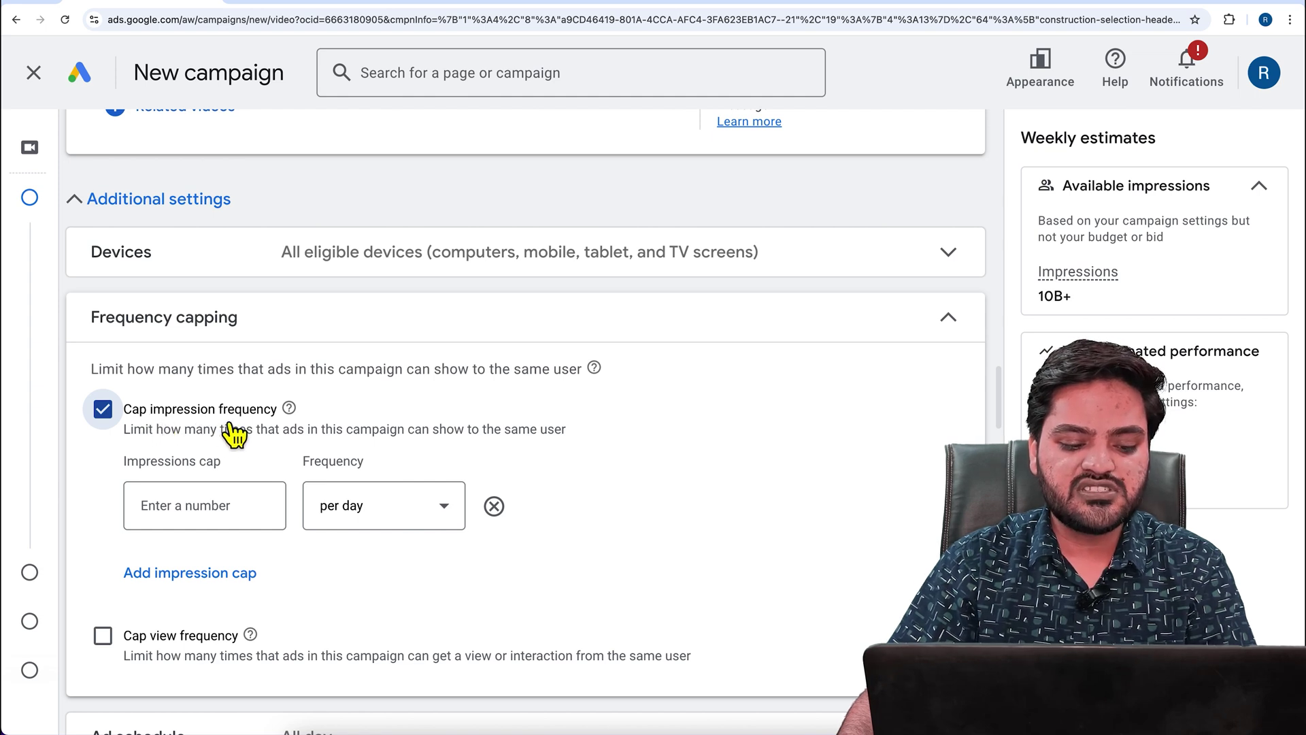
pyautogui.moveTo(137, 442); pyautogui.dragTo(547, 444)
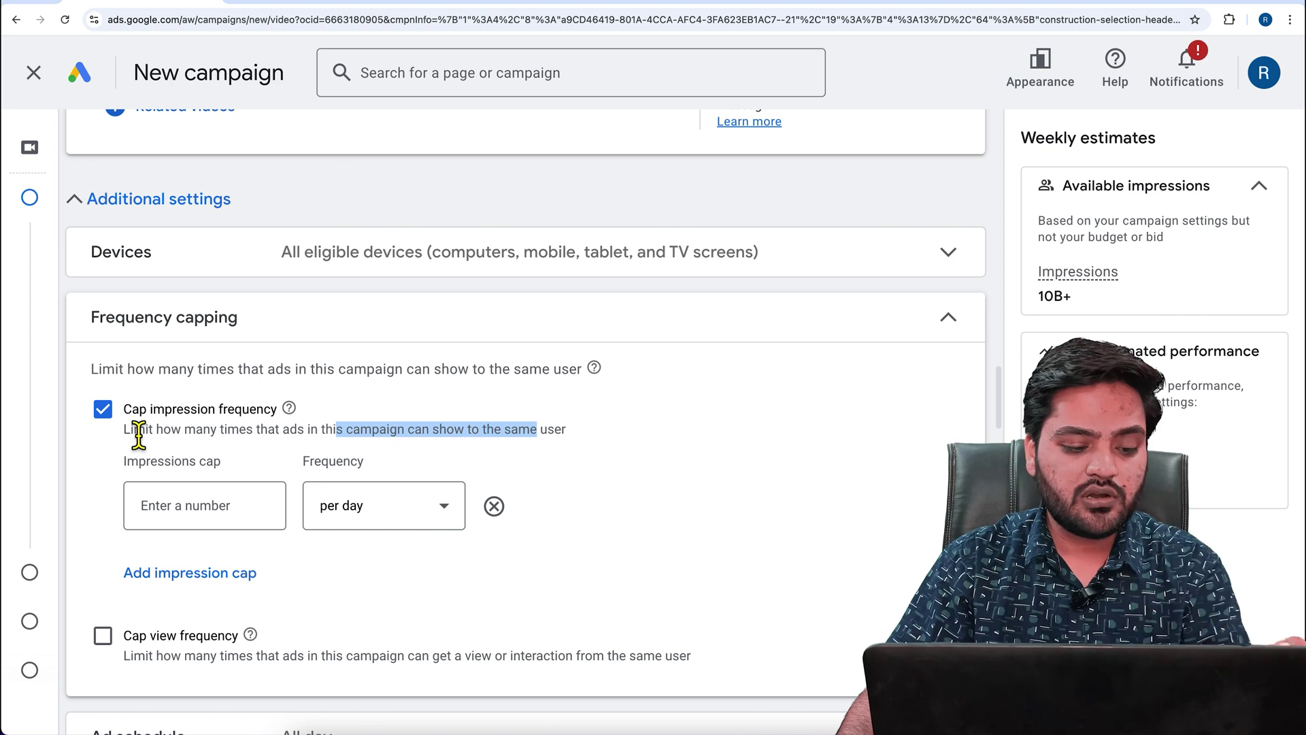
pyautogui.click(233, 515)
pyautogui.write('10')
pyautogui.click(428, 524)
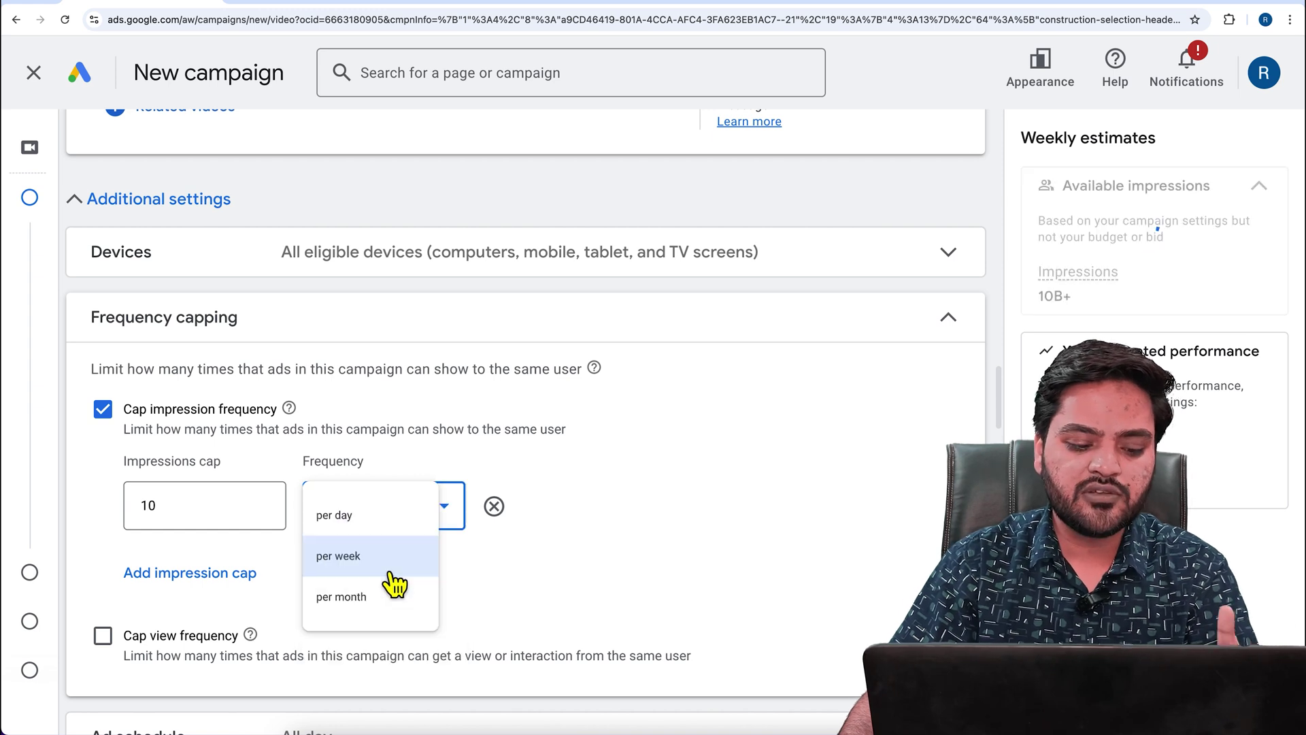
pyautogui.click(390, 570)
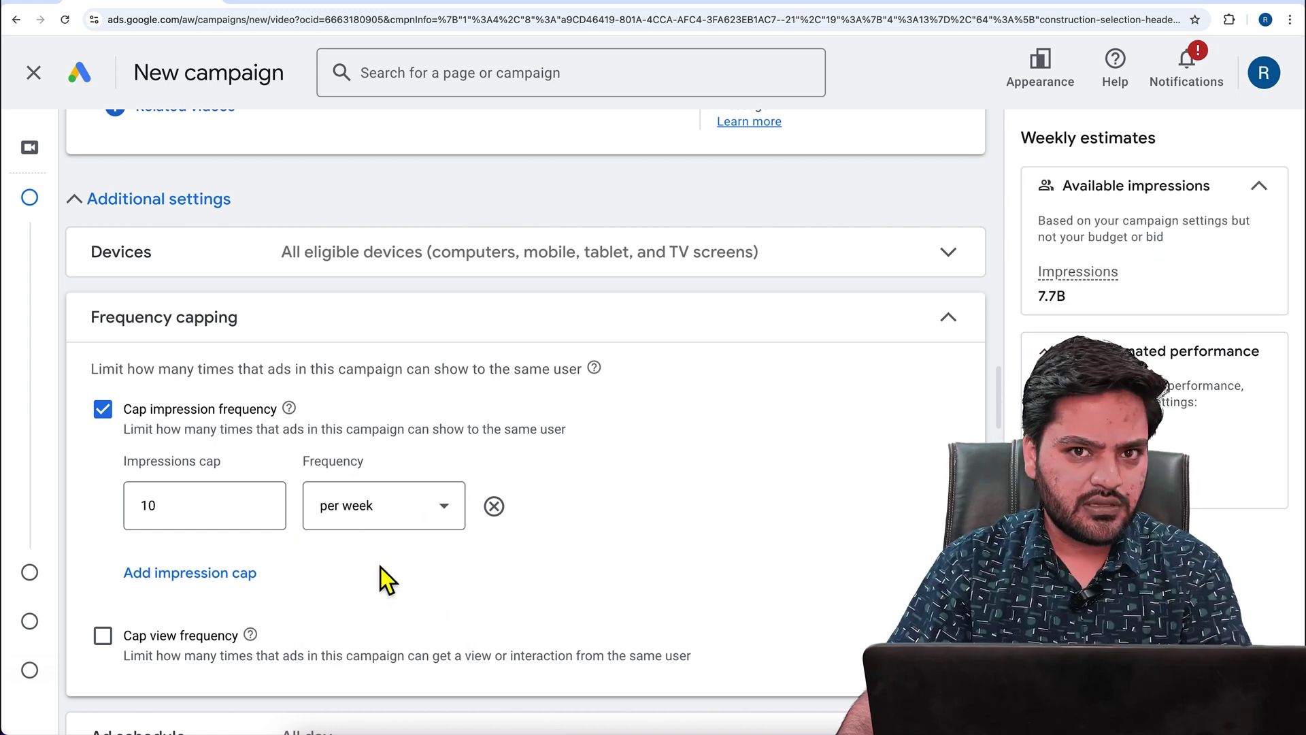
# Step: Cap the campaign's view frequency at 2 per day
pyautogui.click(122, 647)
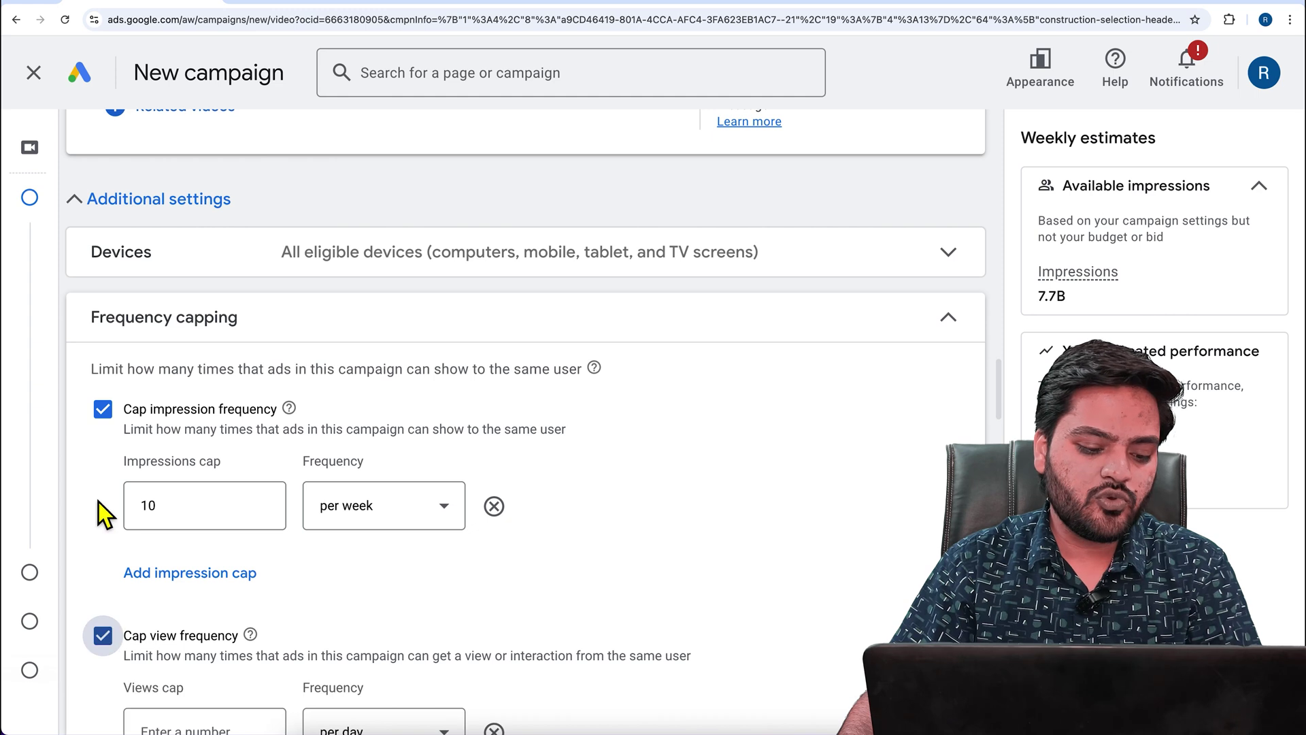
pyautogui.scroll(-2, 111, 517)
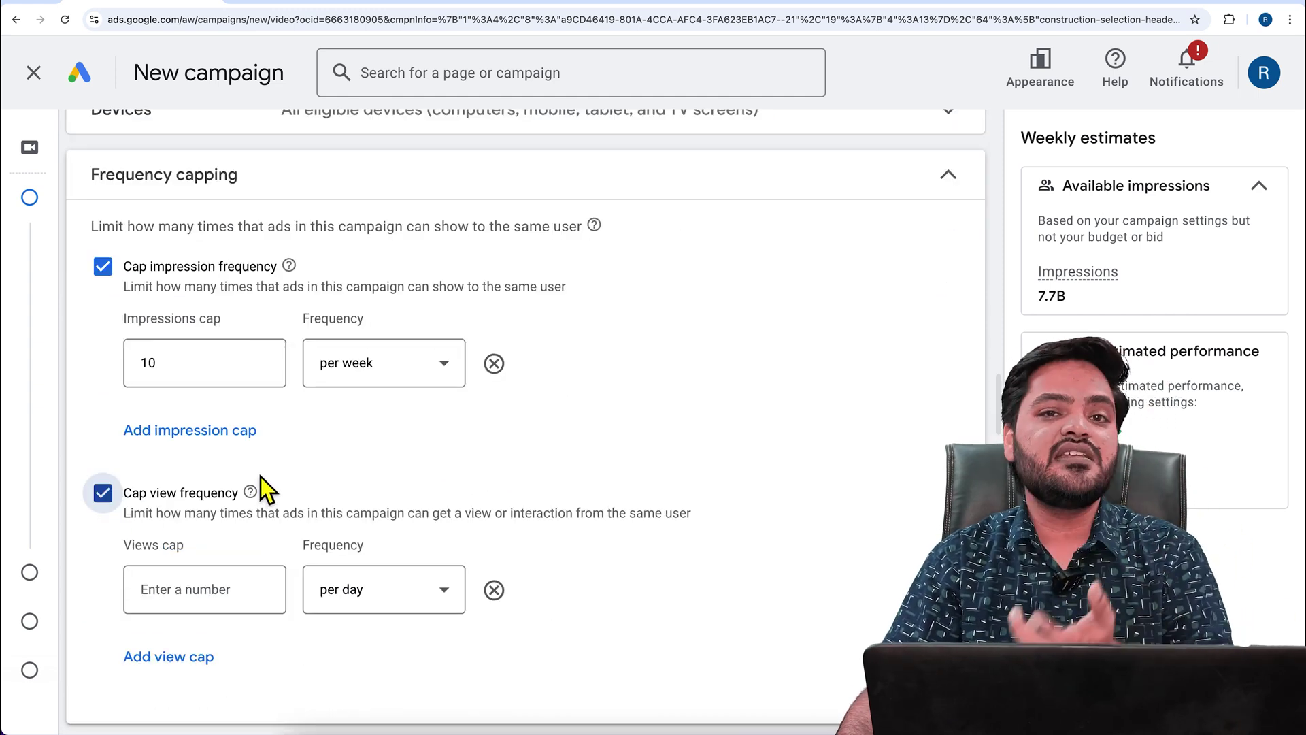
pyautogui.click(218, 595)
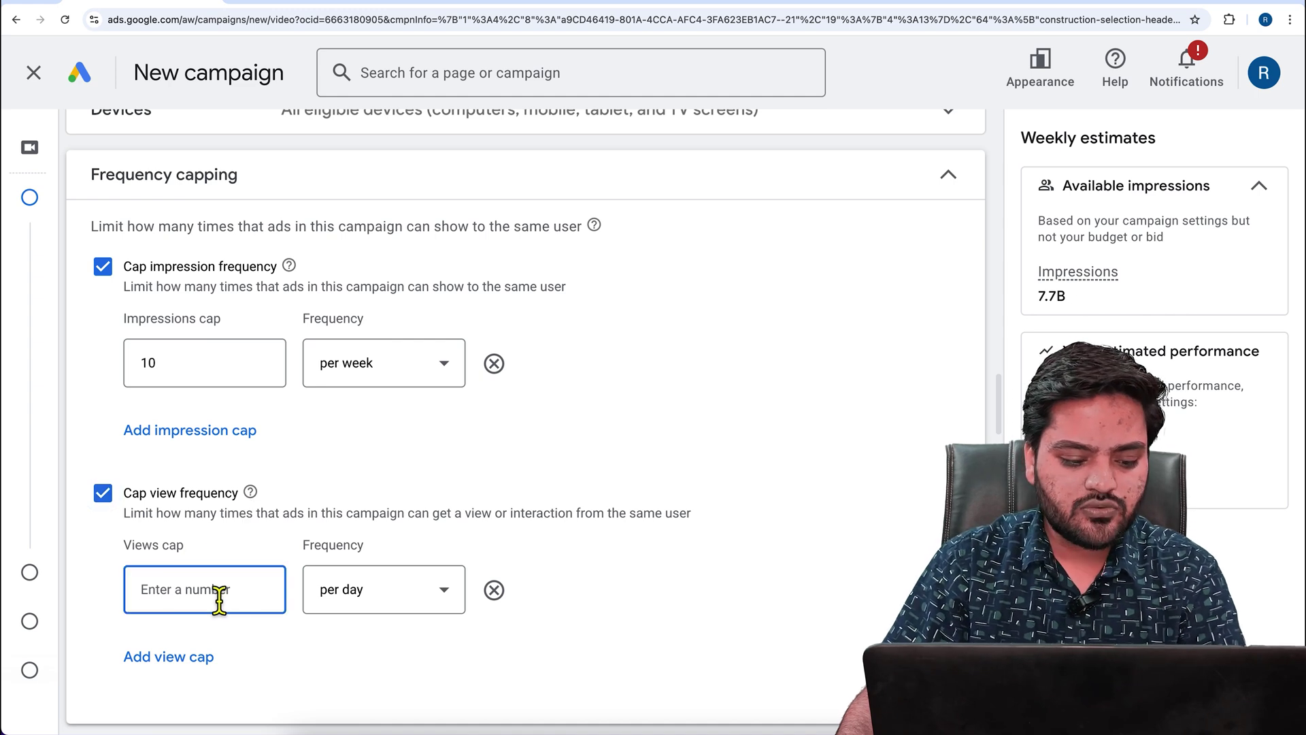
pyautogui.write('2')
pyautogui.click(416, 610)
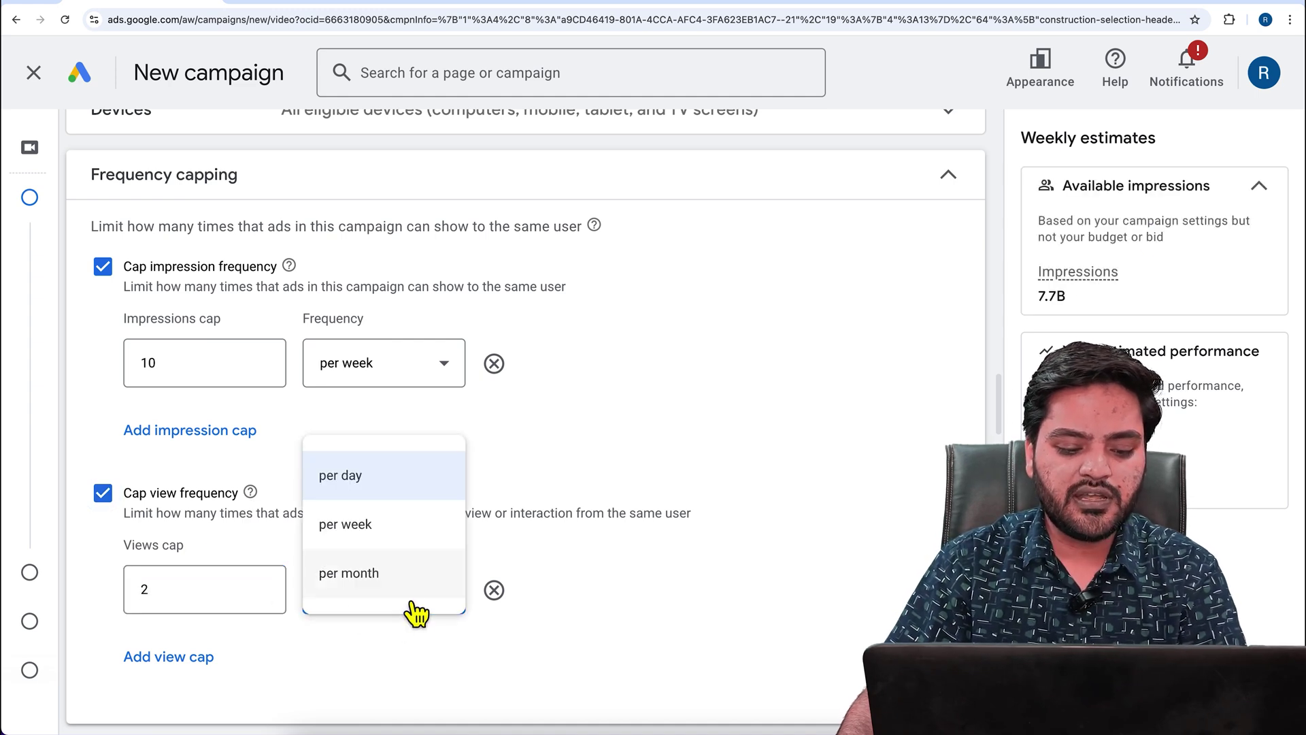
pyautogui.click(408, 504)
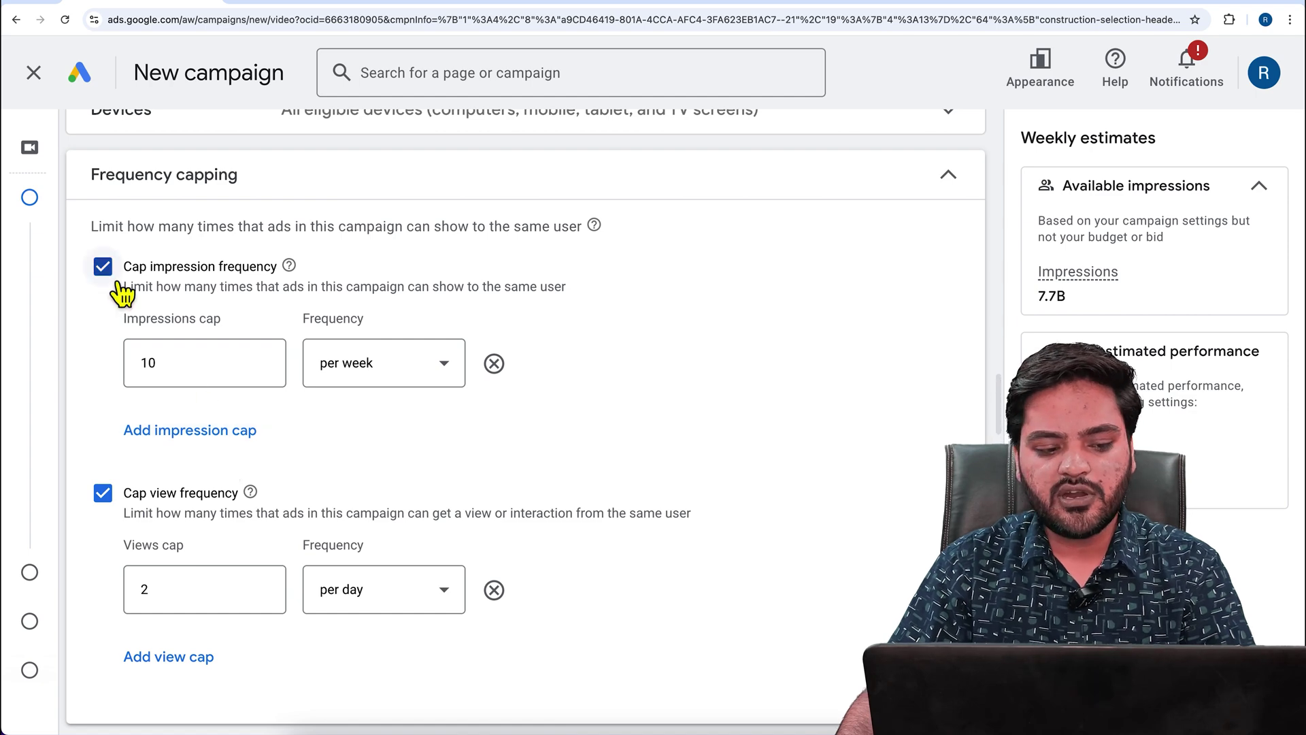
# Step: Remove both the impression and view frequency caps and collapse the frequency capping settings
pyautogui.click(102, 267)
pyautogui.click(103, 323)
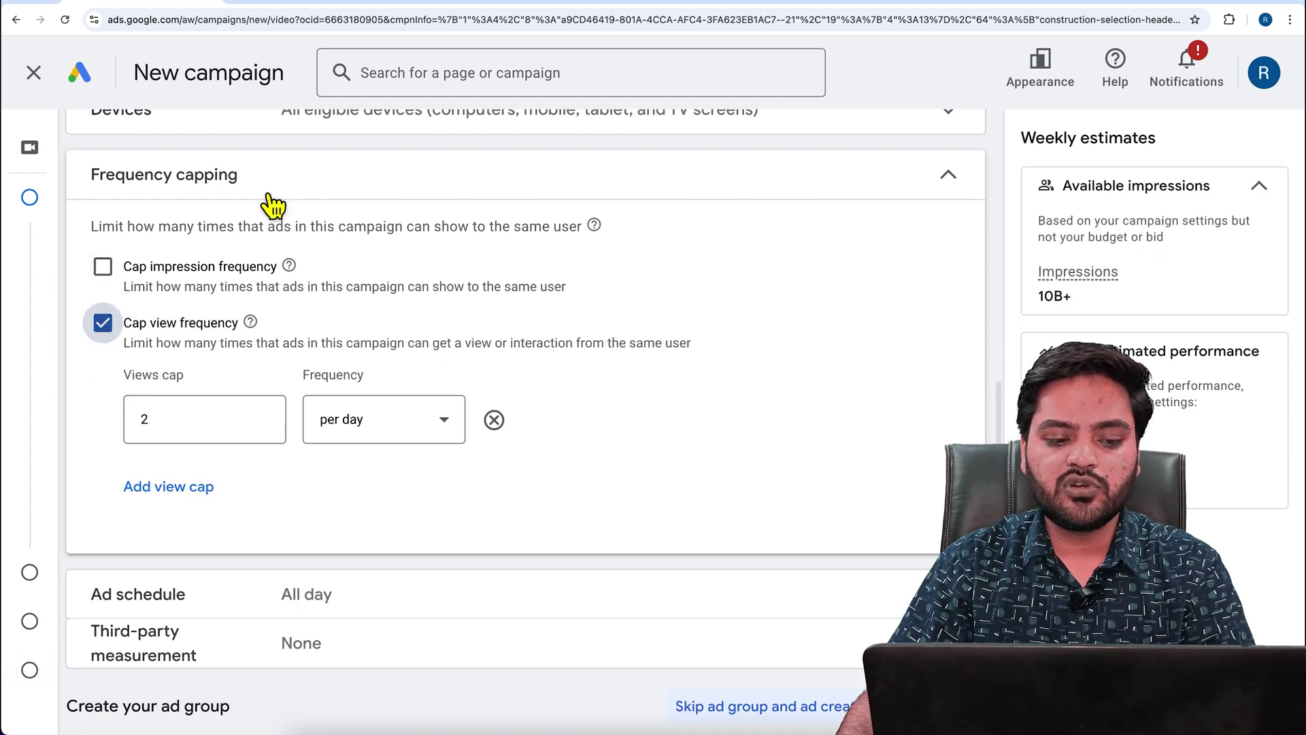
pyautogui.click(230, 194)
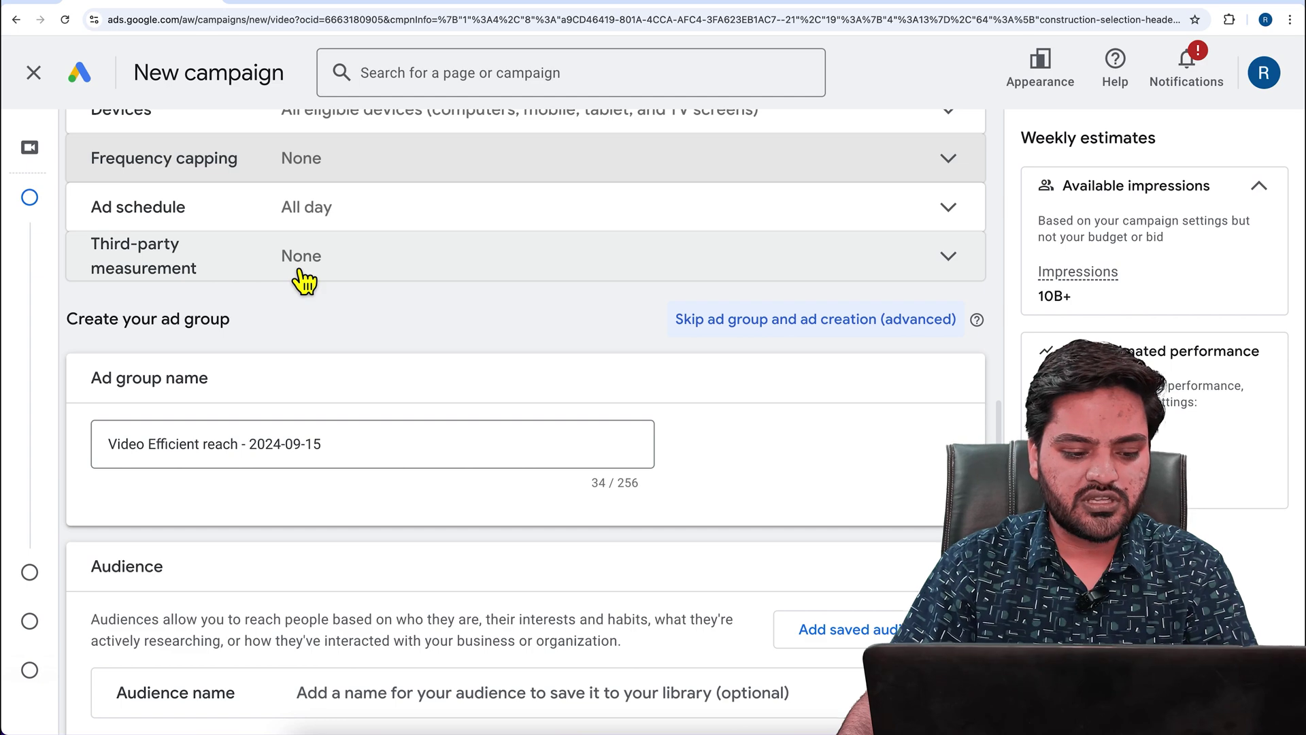
# Step: Rename the ad group as Frequency
pyautogui.scroll(-2, 320, 327)
pyautogui.moveTo(345, 345); pyautogui.dragTo(66, 342)
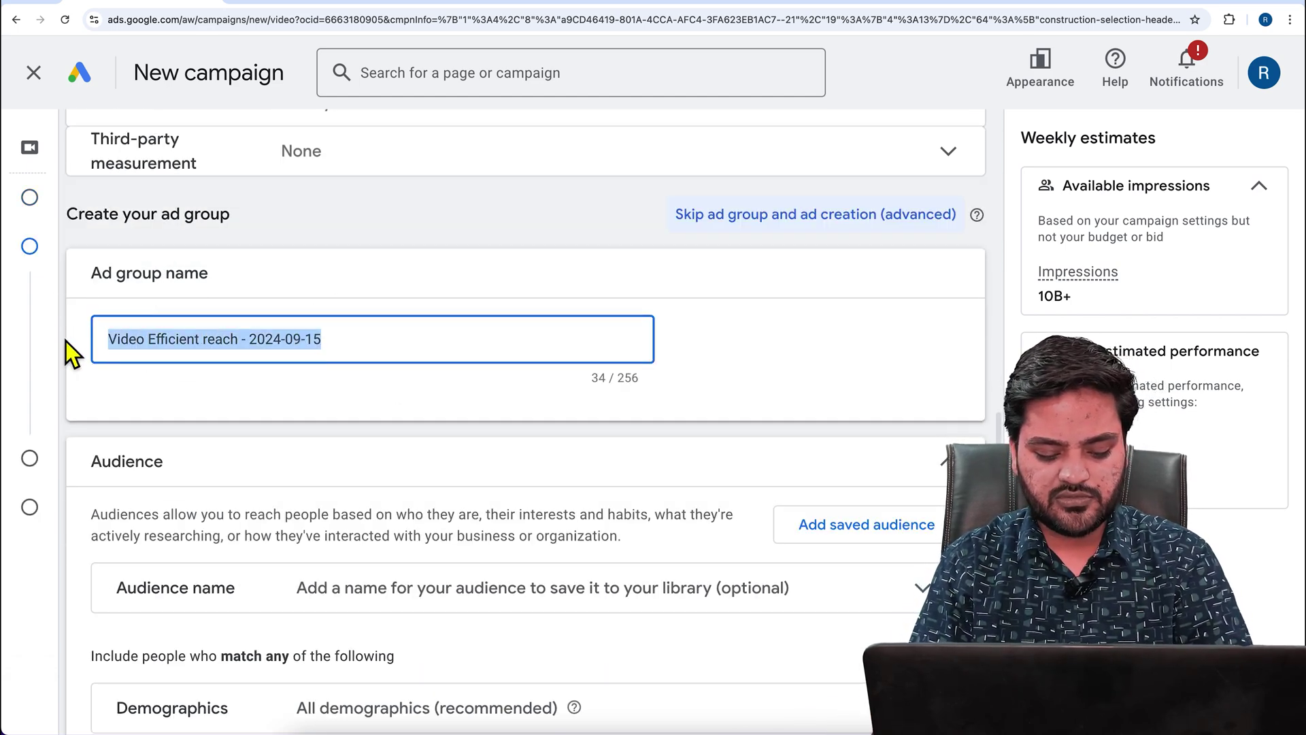
pyautogui.write('Frequency')
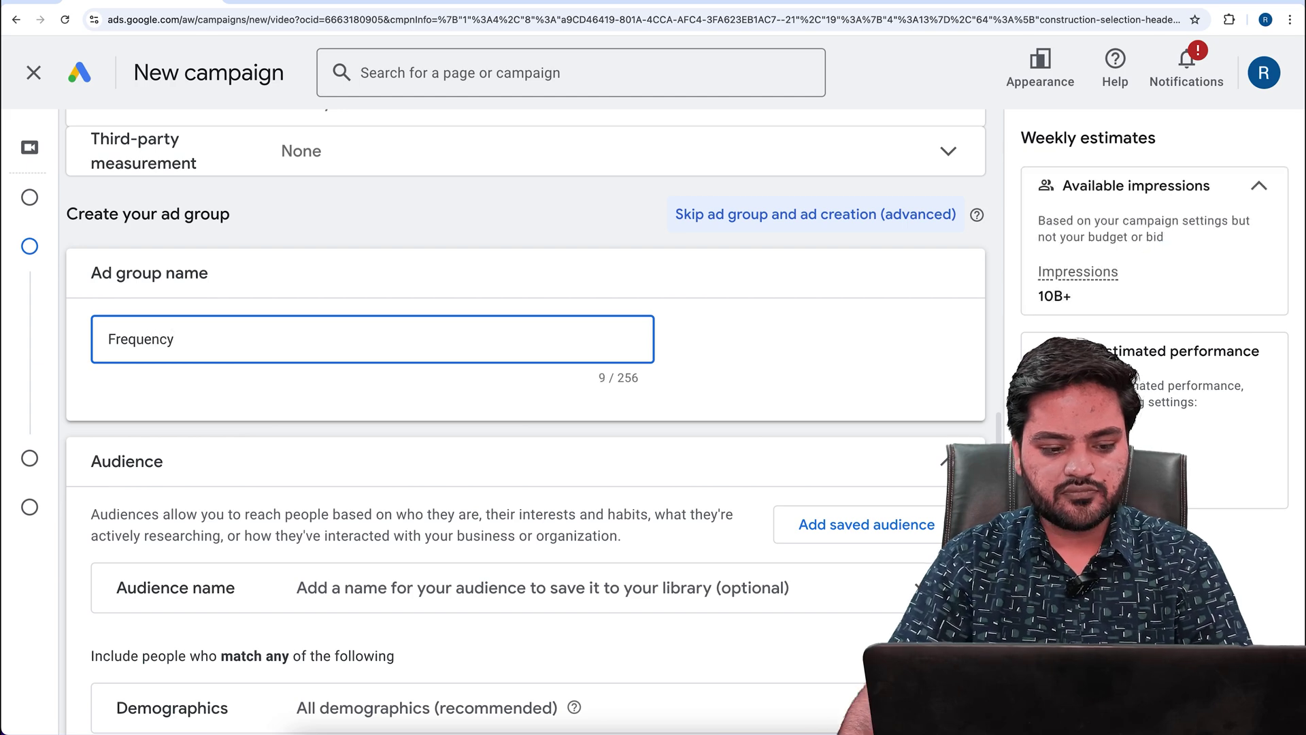
pyautogui.click(234, 368)
# Step: Examine the audience's gender, age, parental status and household income options in the demographics, including the additional demographics
pyautogui.scroll(-4, 234, 366)
pyautogui.scroll(-3, 291, 355)
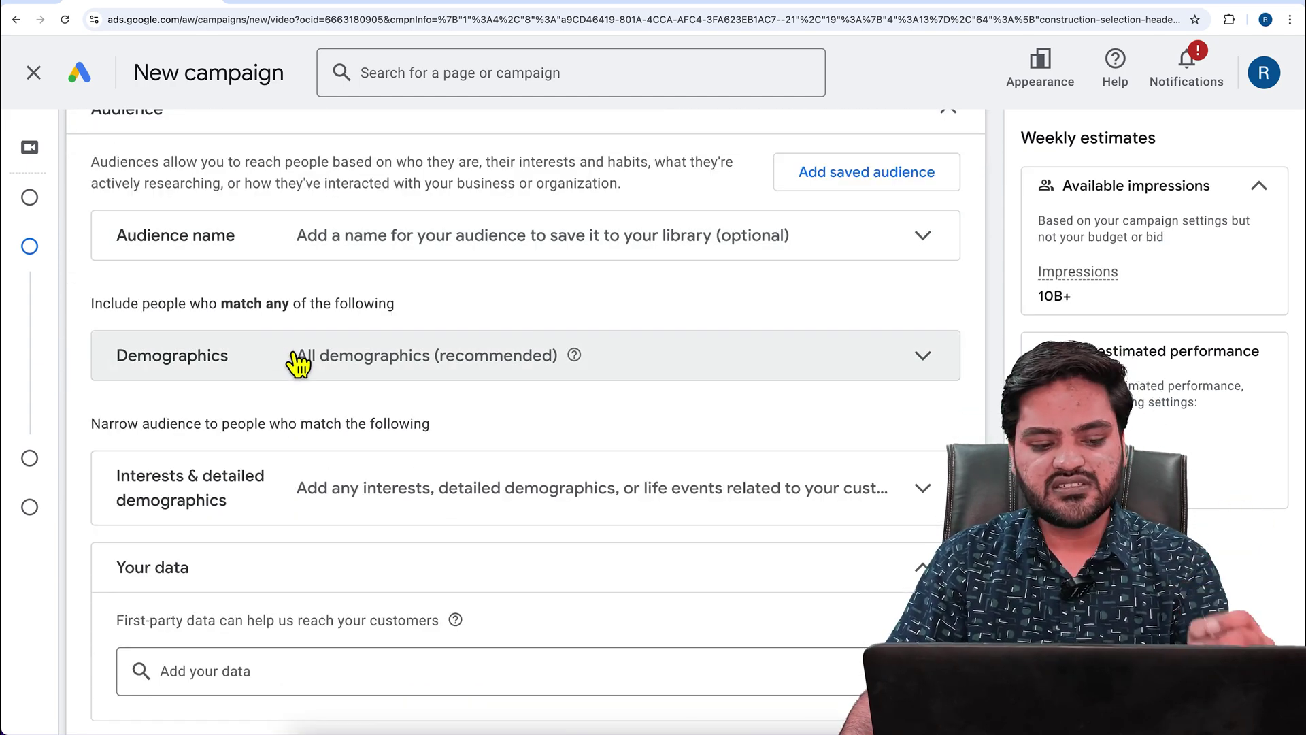
pyautogui.click(254, 369)
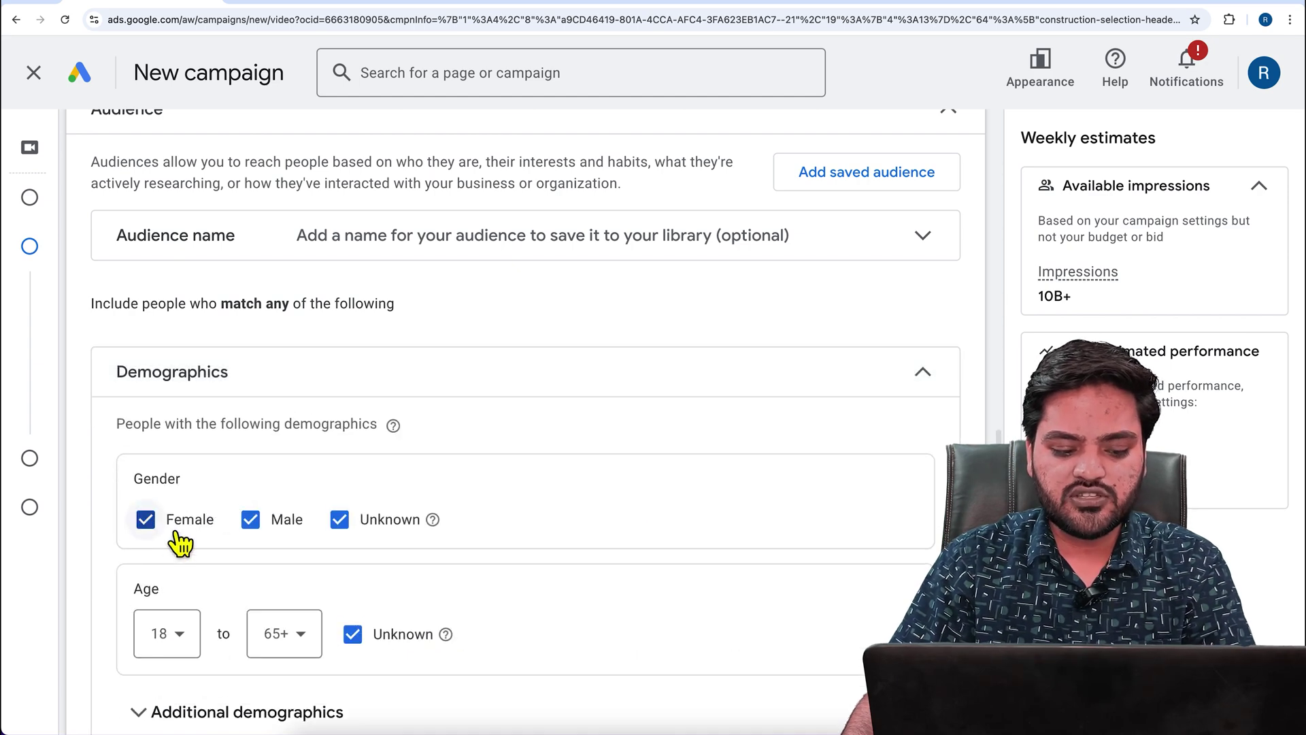
pyautogui.scroll(-3, 292, 571)
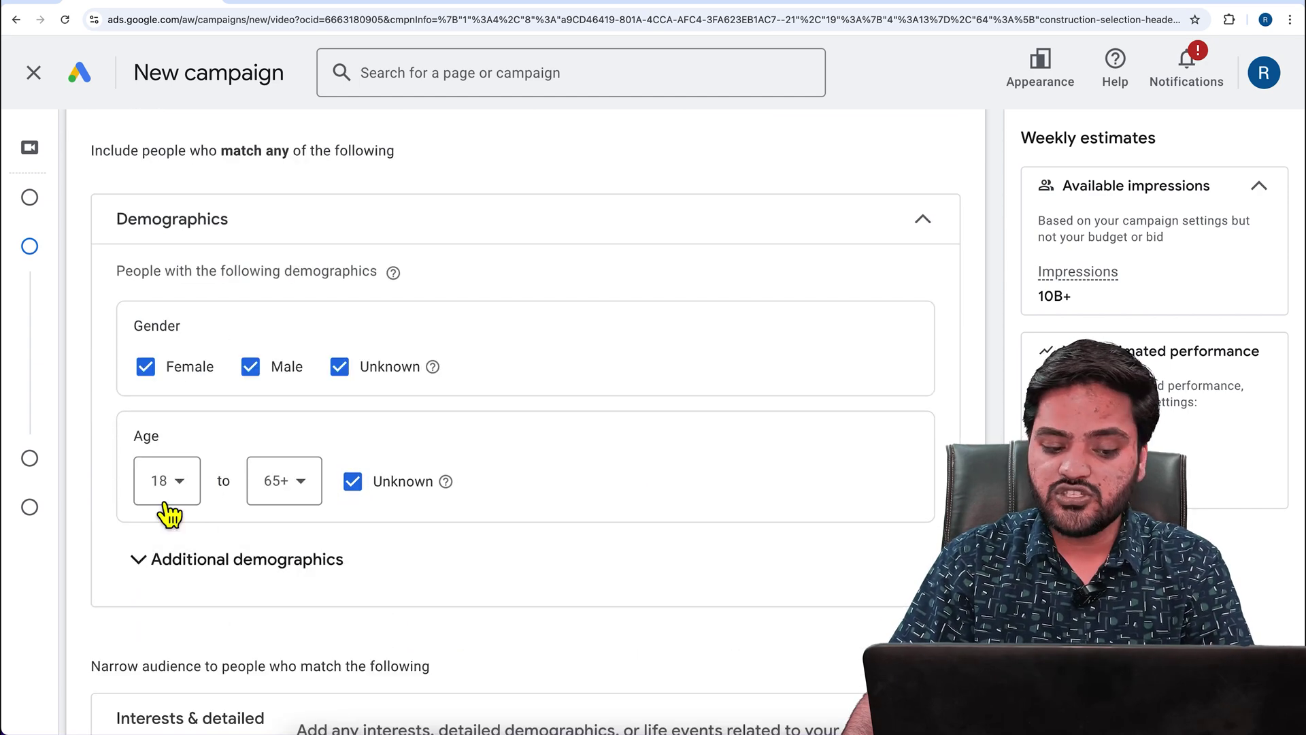
pyautogui.click(276, 556)
pyautogui.scroll(-2, 231, 565)
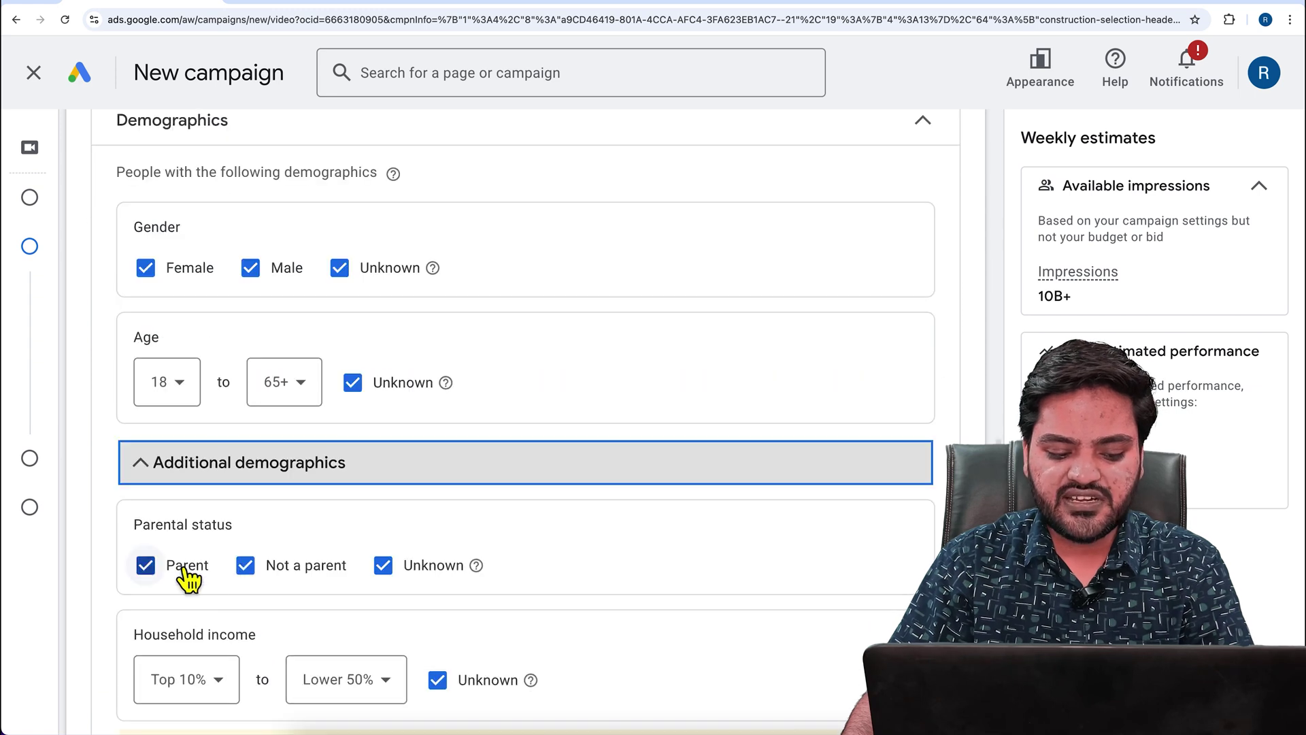
pyautogui.scroll(-1, 230, 574)
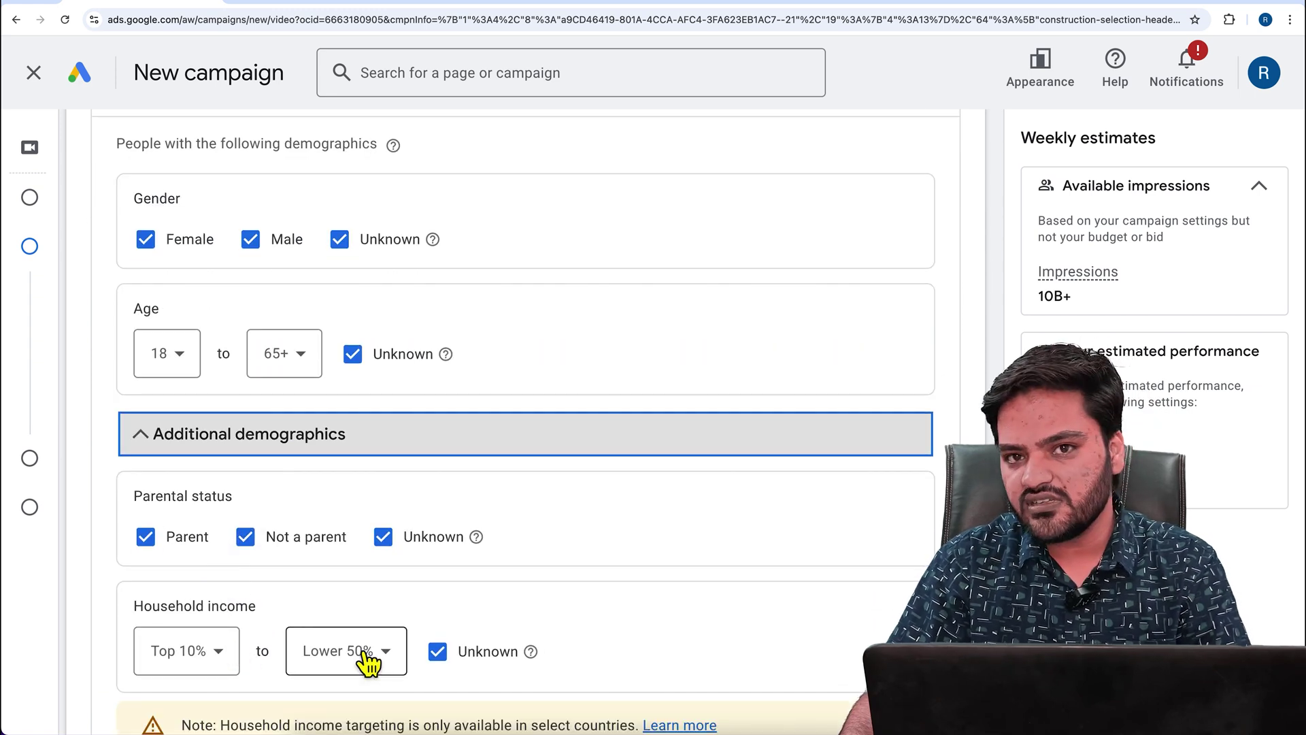
pyautogui.scroll(3, 358, 653)
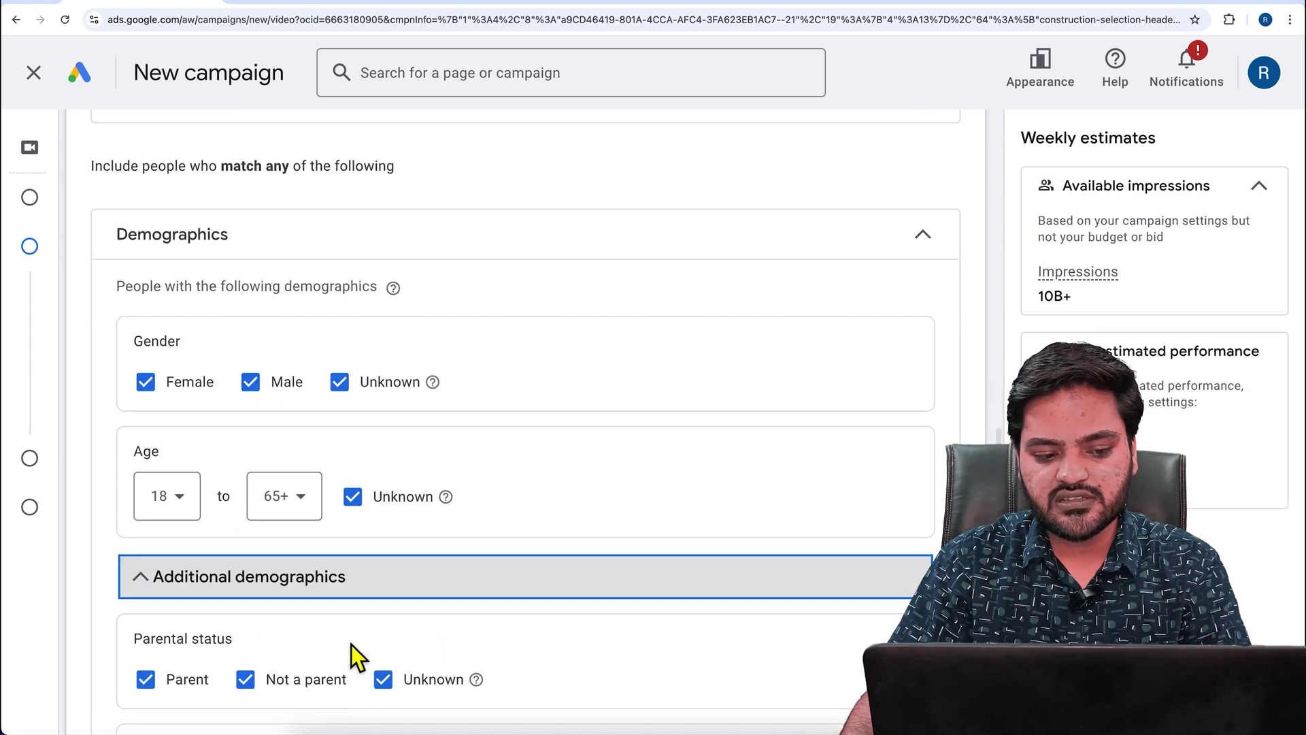
pyautogui.click(245, 264)
# Step: Search the interests and detailed demographics for "new house" and go through the suggested in-market segments
pyautogui.click(247, 374)
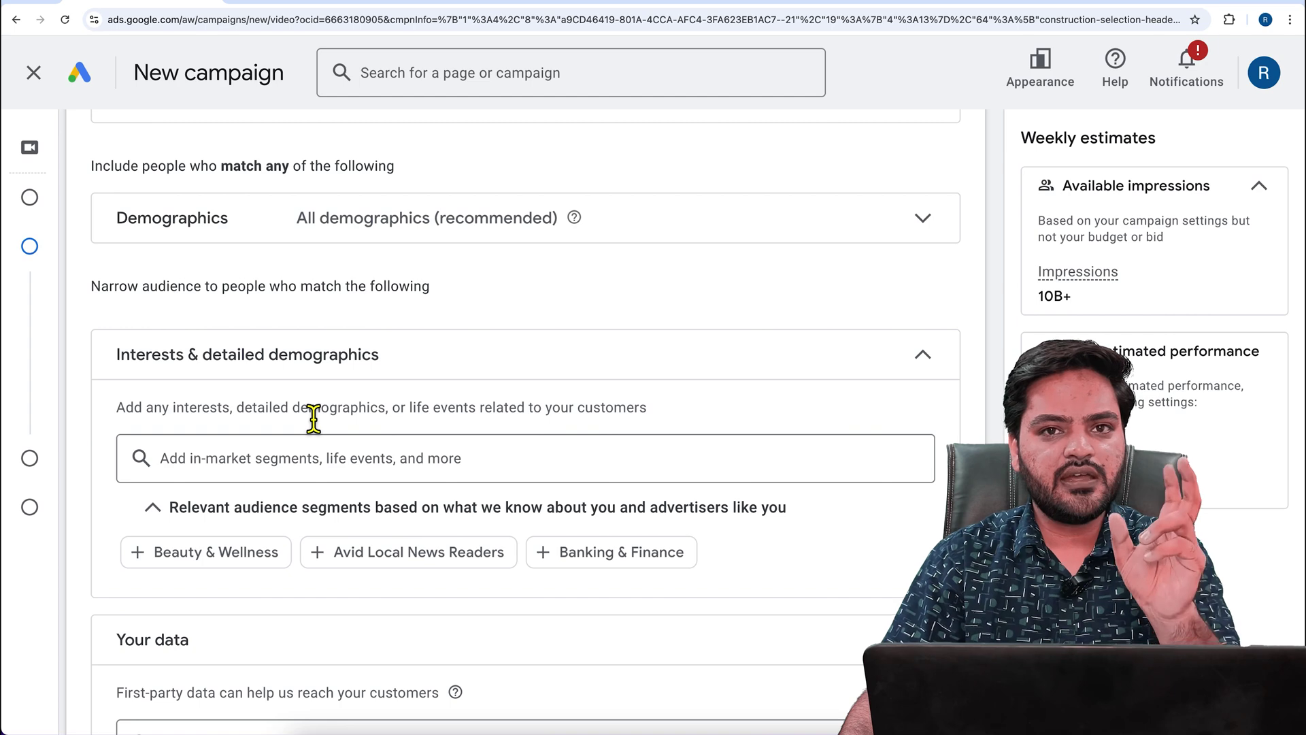
pyautogui.click(320, 469)
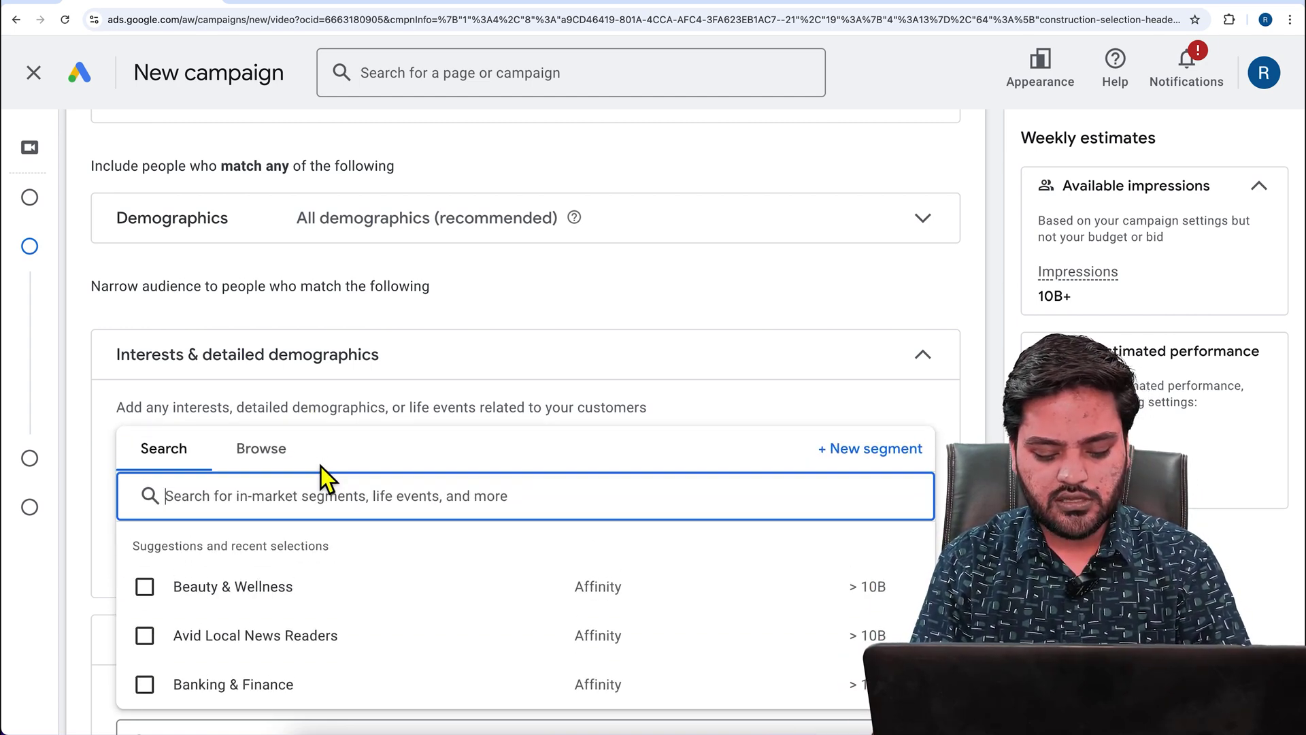
pyautogui.write('new house')
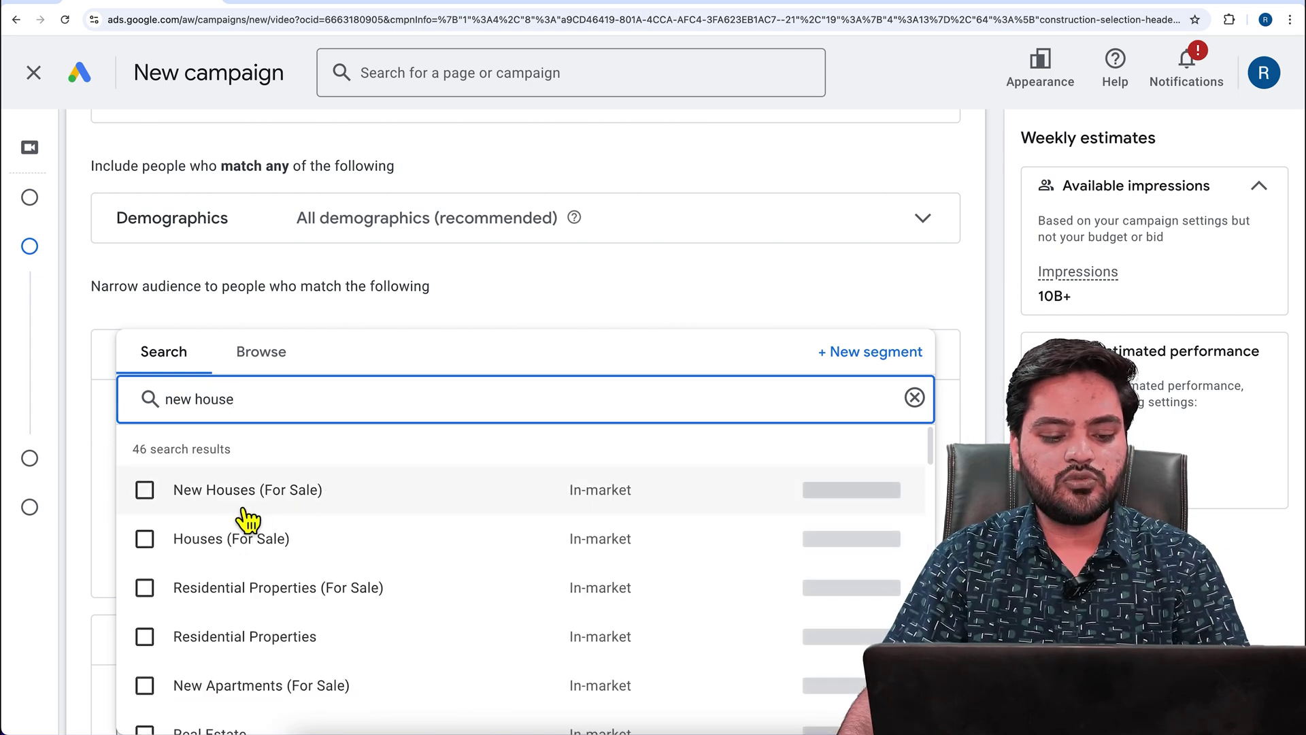
pyautogui.press('Down')
pyautogui.press('Down')
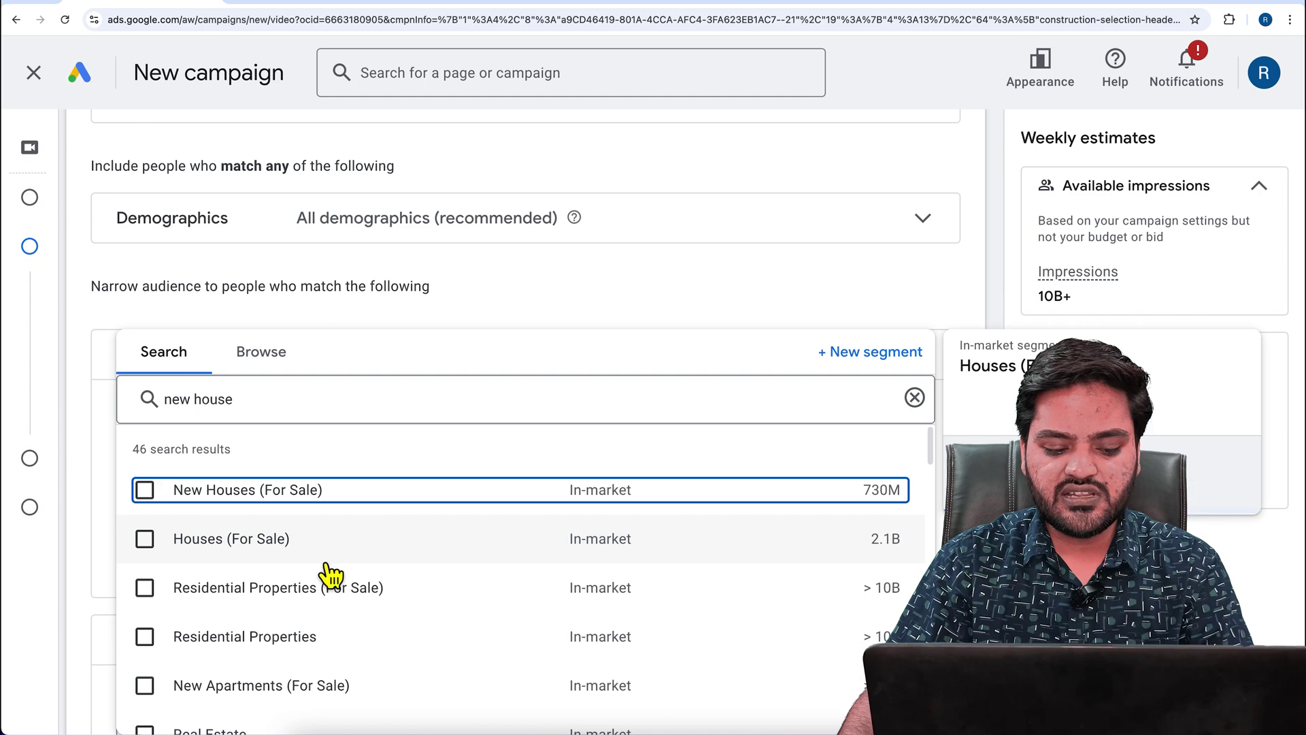
pyautogui.press('Down')
pyautogui.press('Down')
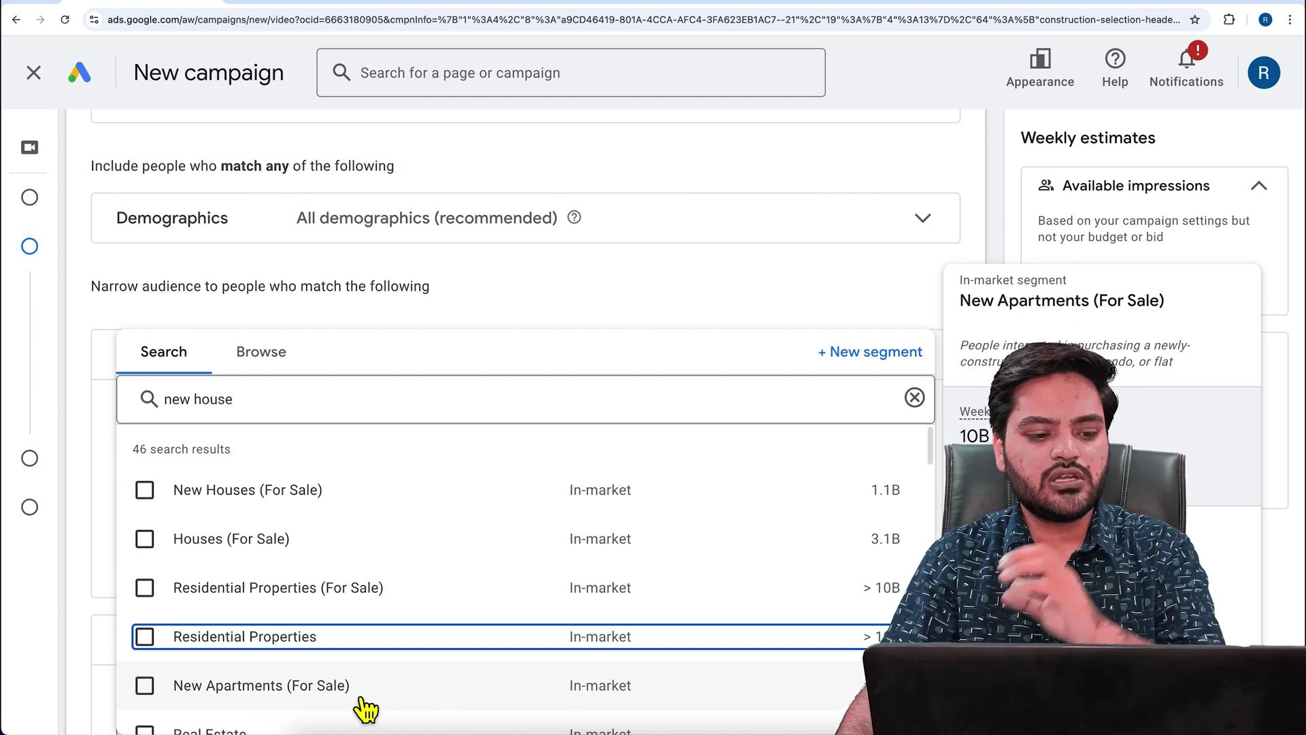
pyautogui.press('Down')
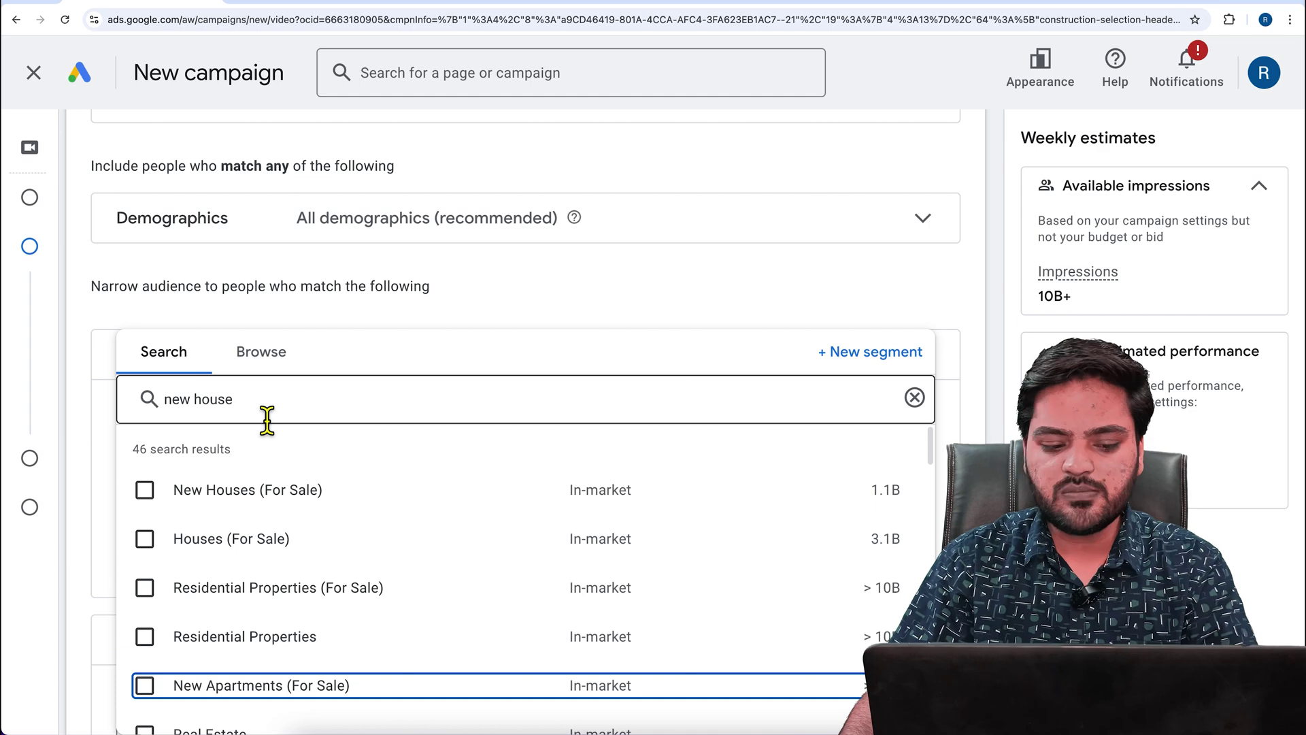
# Step: Browse the audience segment categories, look into the In-market list, and close the segment picker
pyautogui.click(267, 355)
pyautogui.scroll(-3, 109, 427)
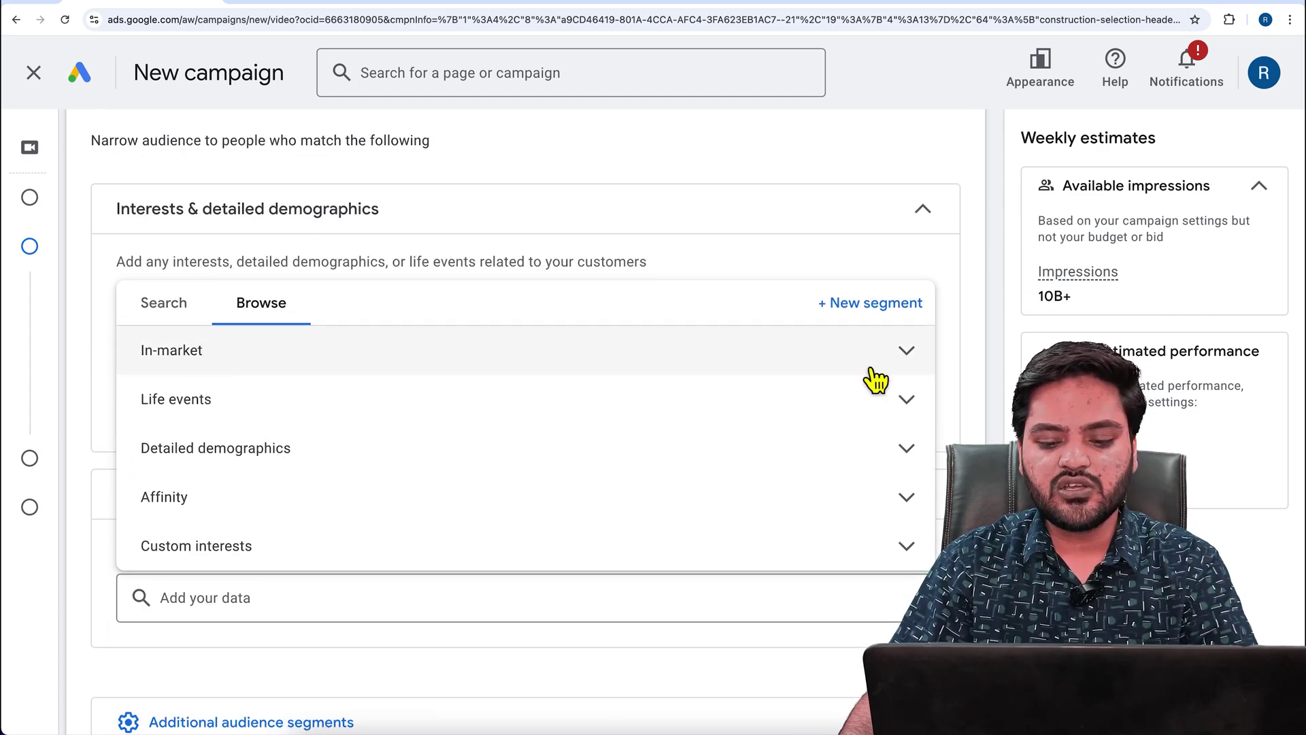
pyautogui.click(936, 367)
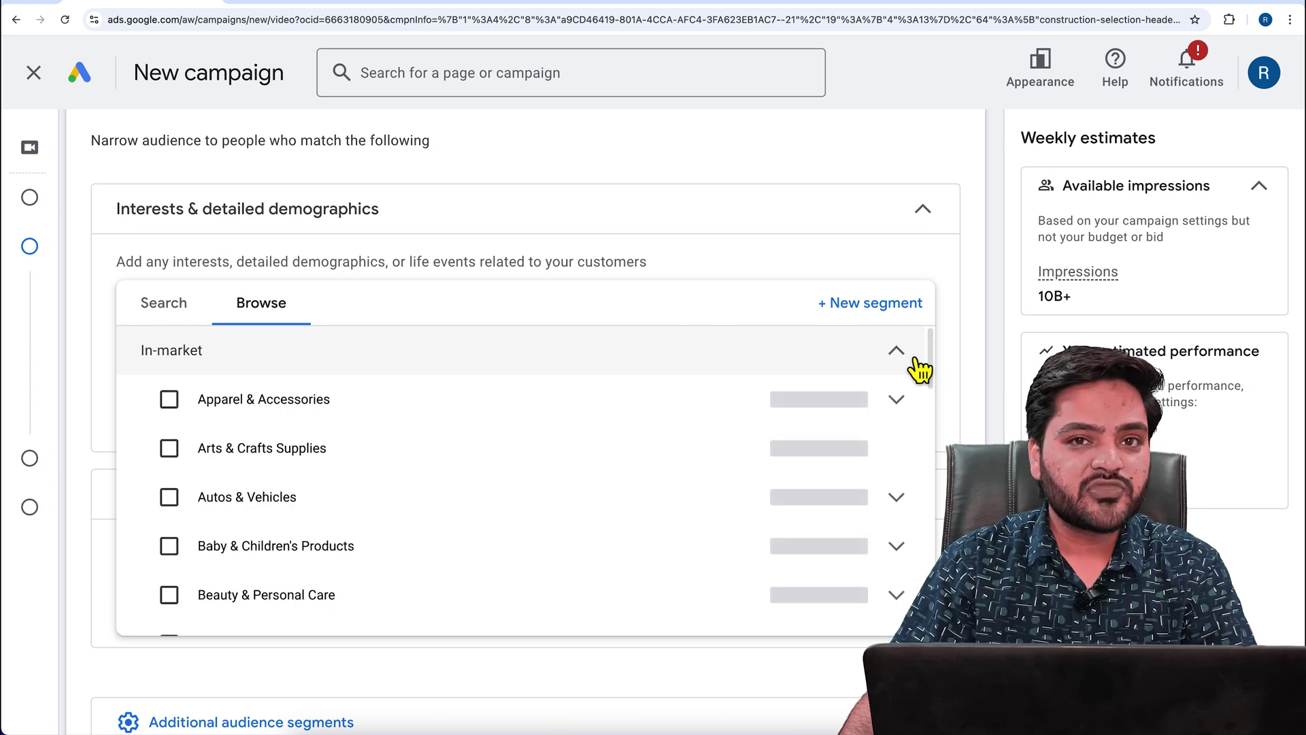
pyautogui.click(918, 366)
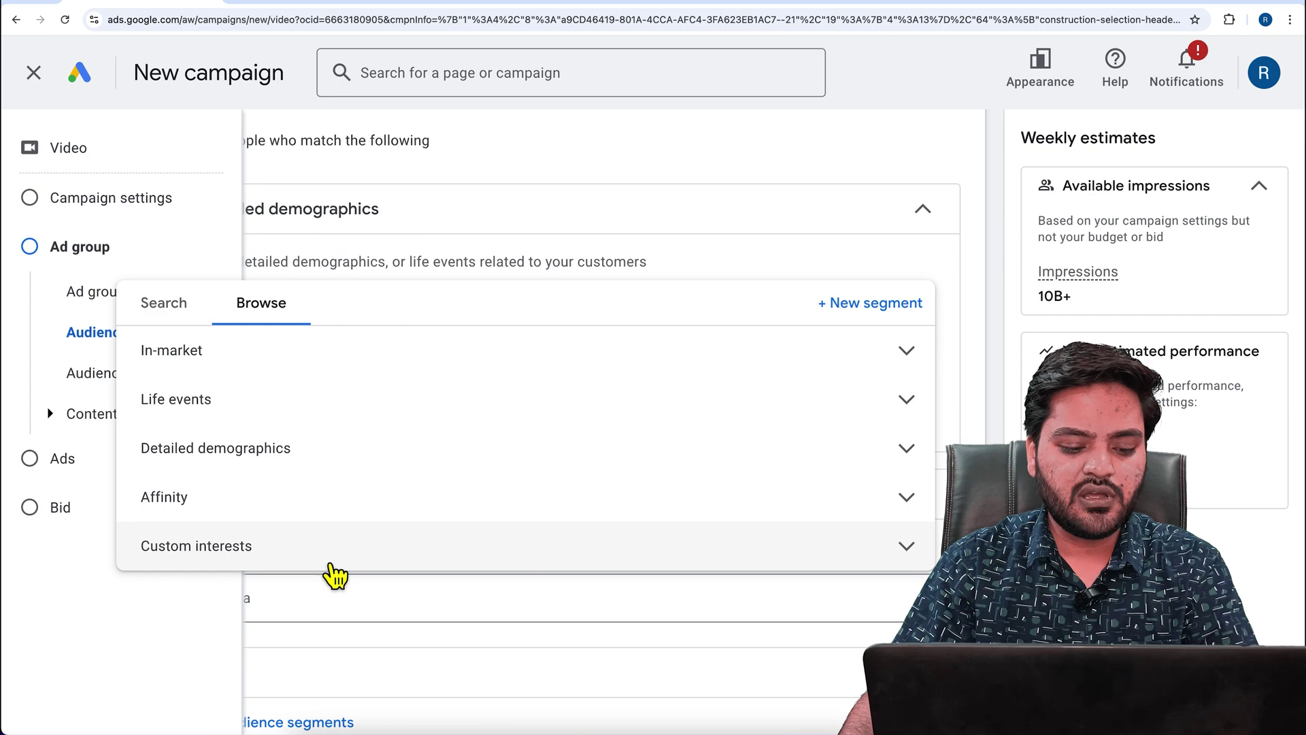
pyautogui.click(81, 543)
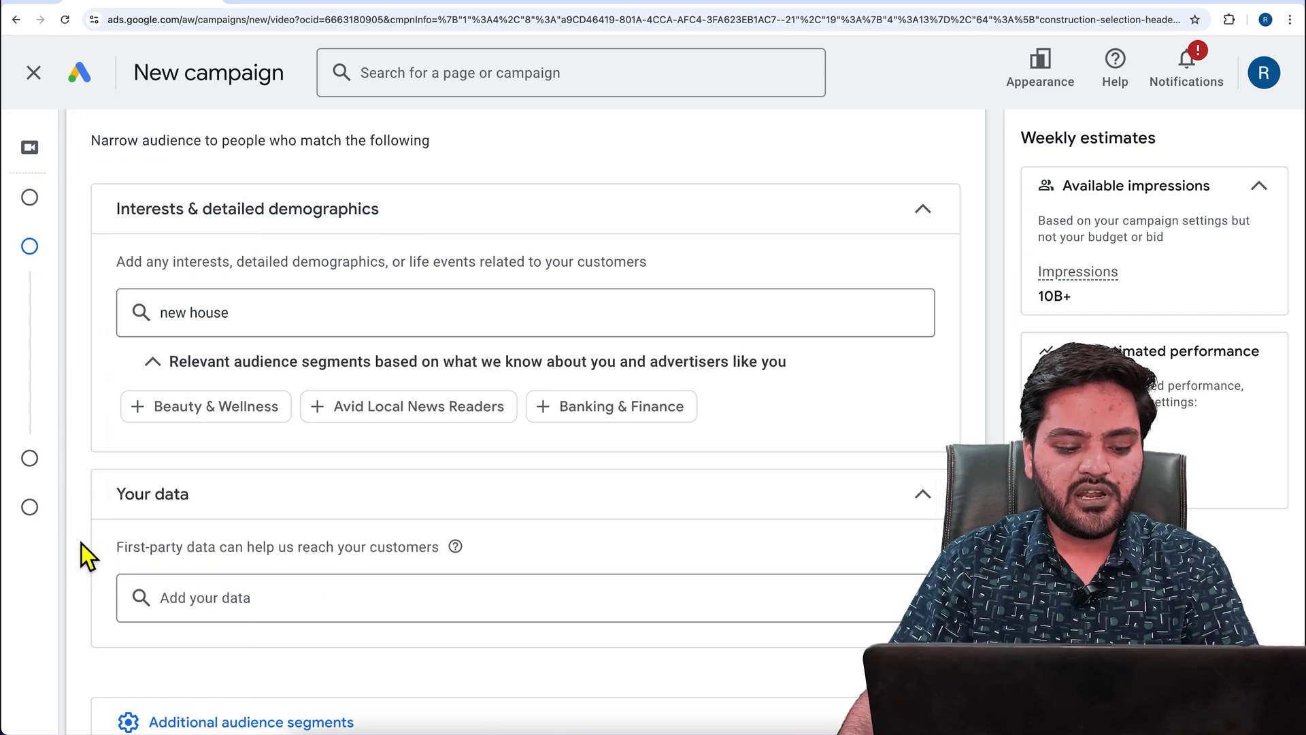
# Step: Look through the Your data, audience expansion and content sections, and examine the placement targeting options
pyautogui.scroll(-5, 81, 545)
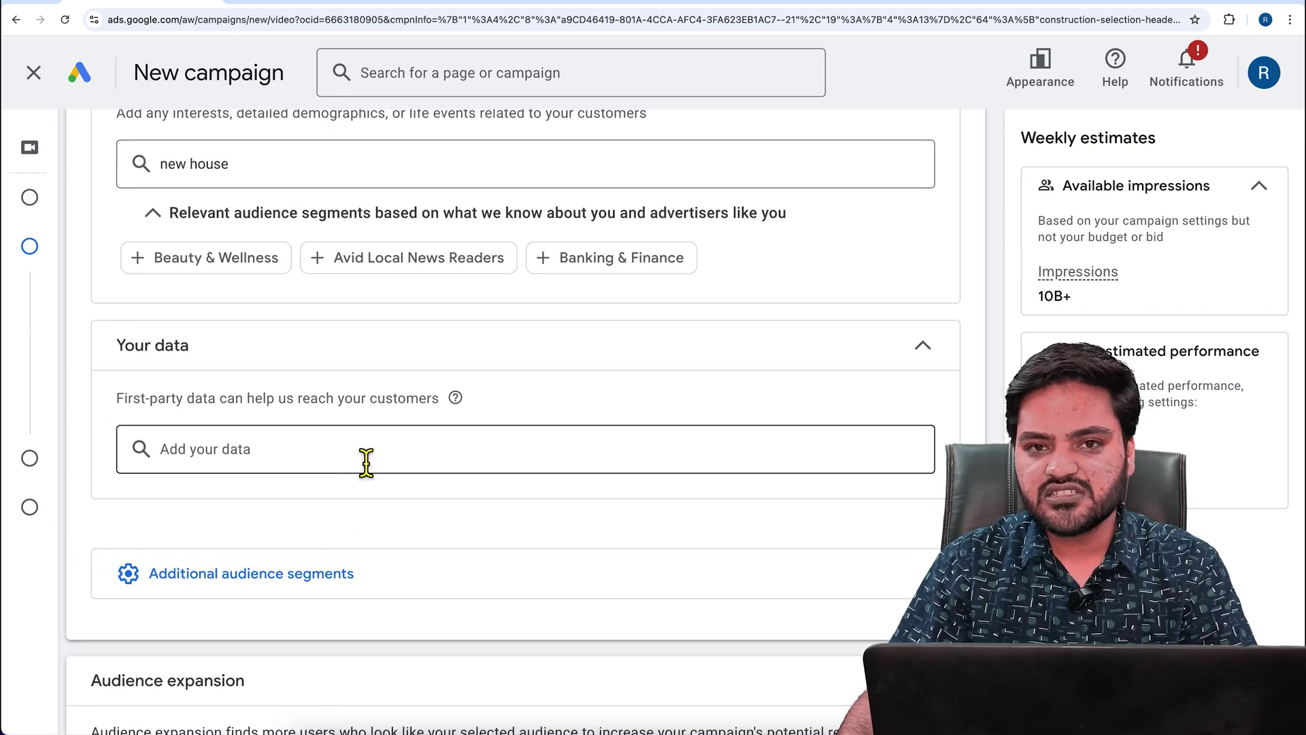
pyautogui.scroll(-3, 435, 457)
pyautogui.scroll(-4, 436, 465)
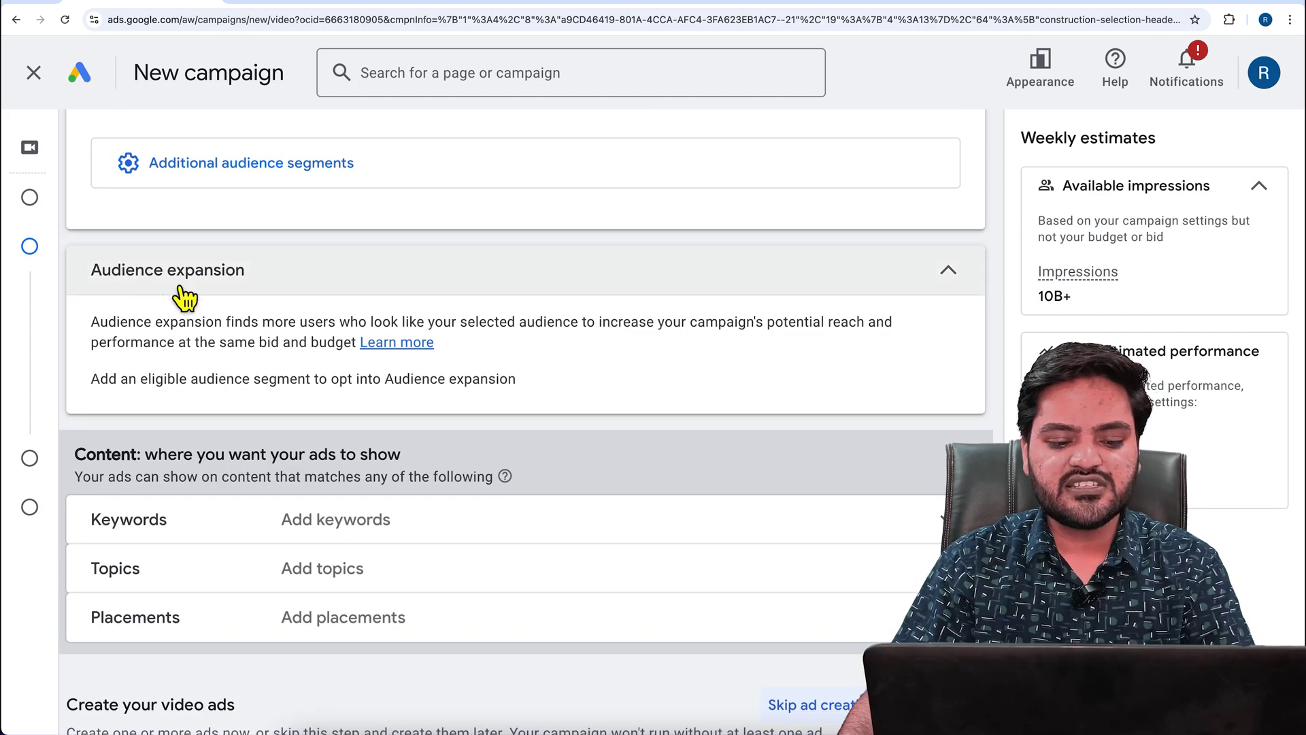
pyautogui.scroll(-2, 262, 533)
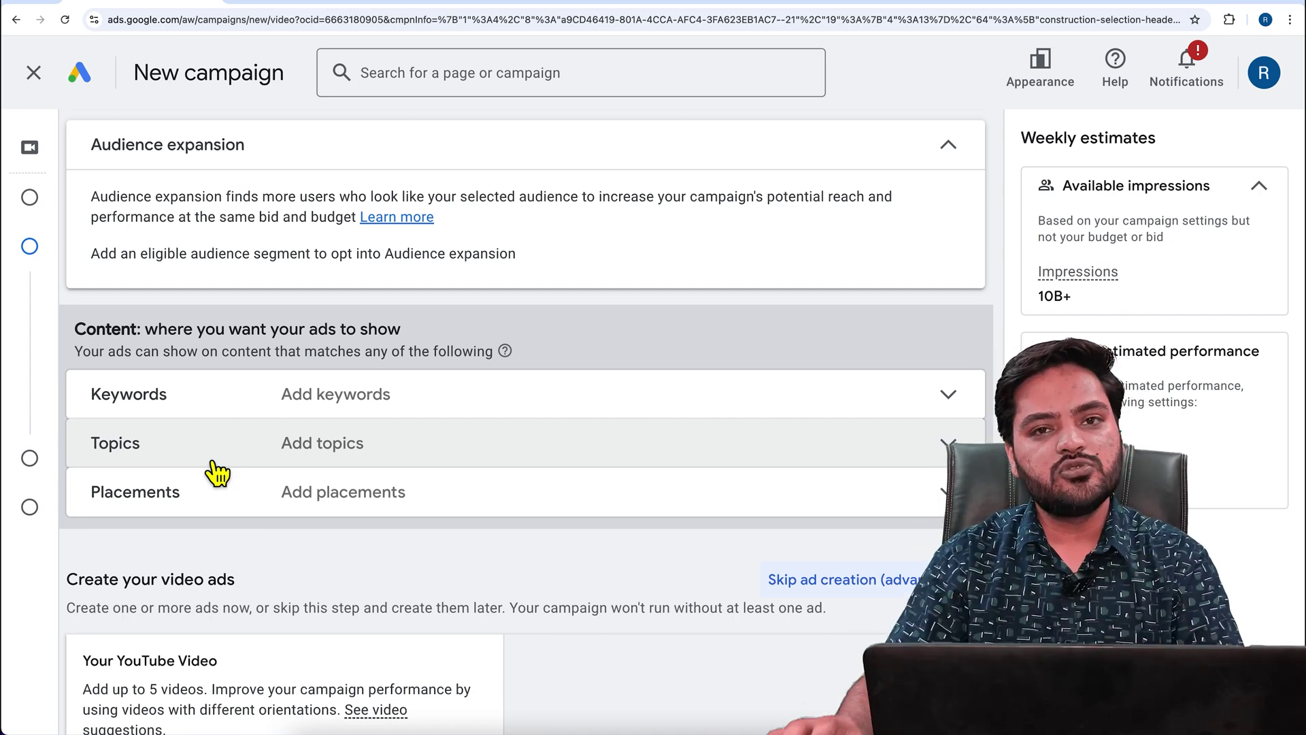
pyautogui.click(264, 504)
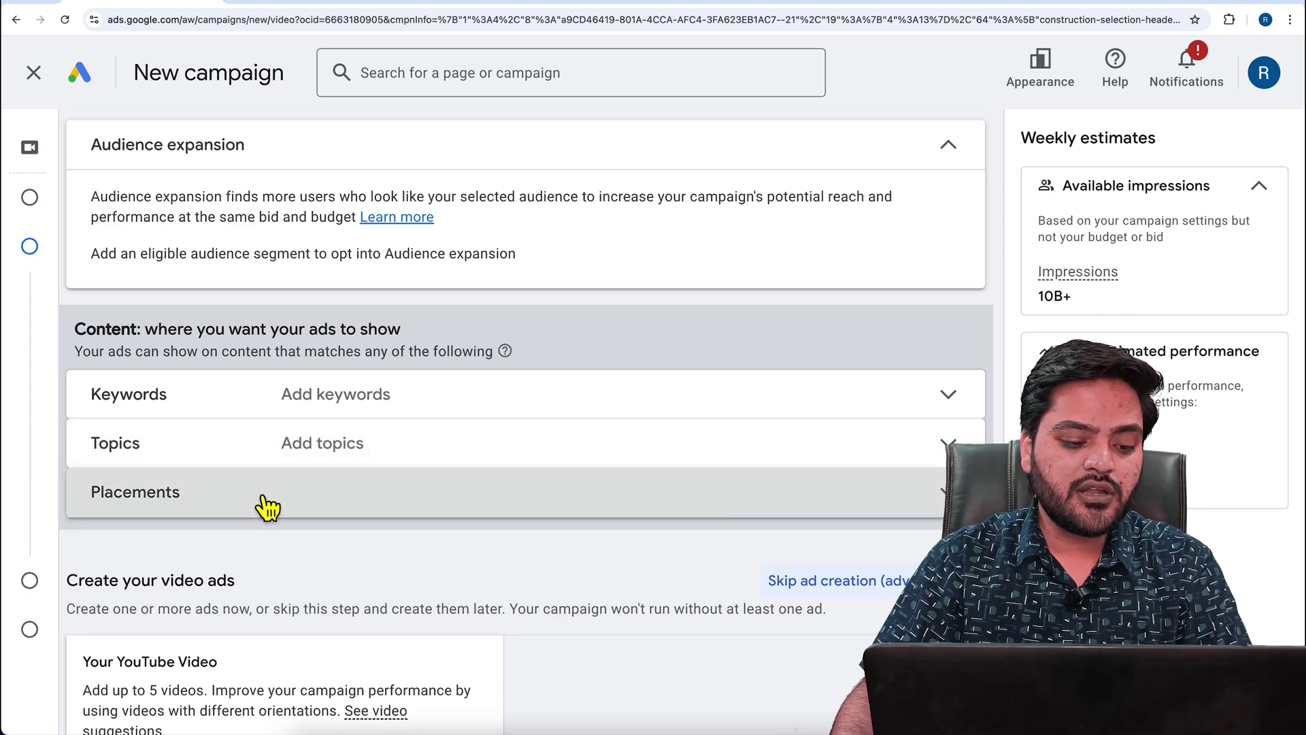
pyautogui.scroll(-2, 255, 491)
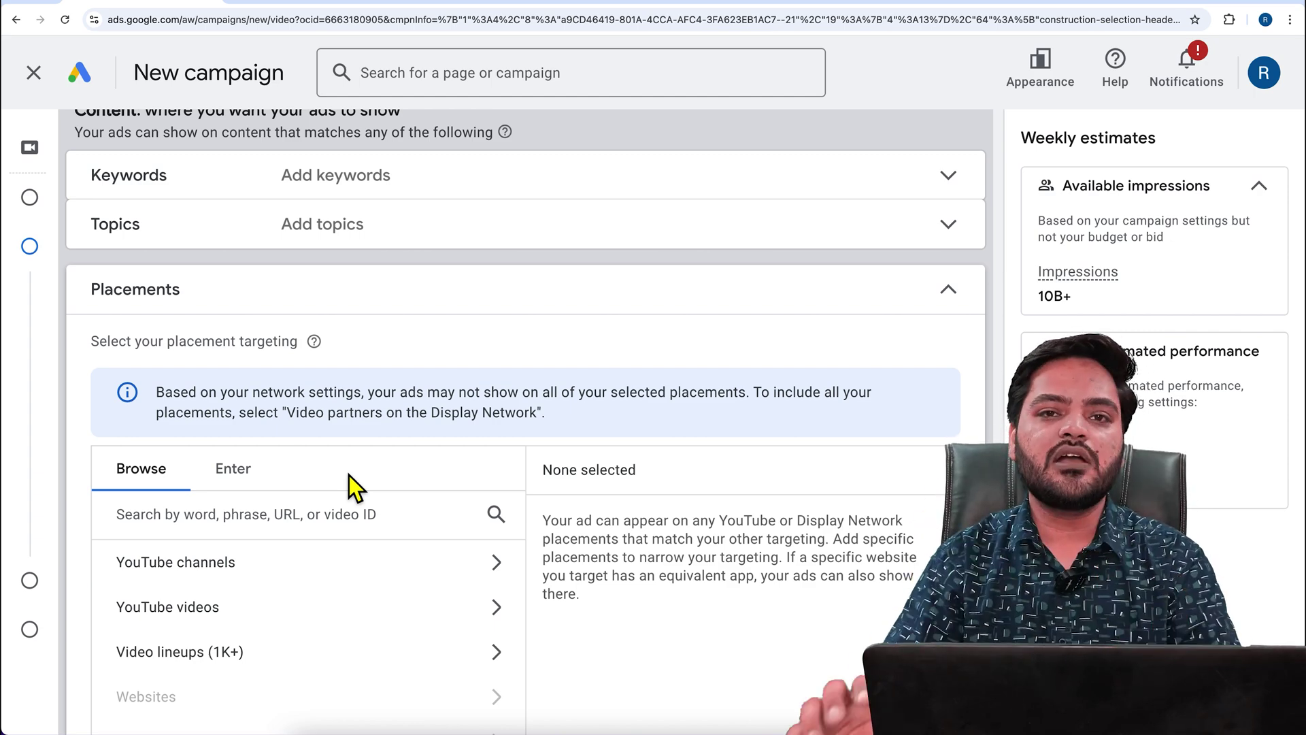
pyautogui.scroll(-2, 333, 569)
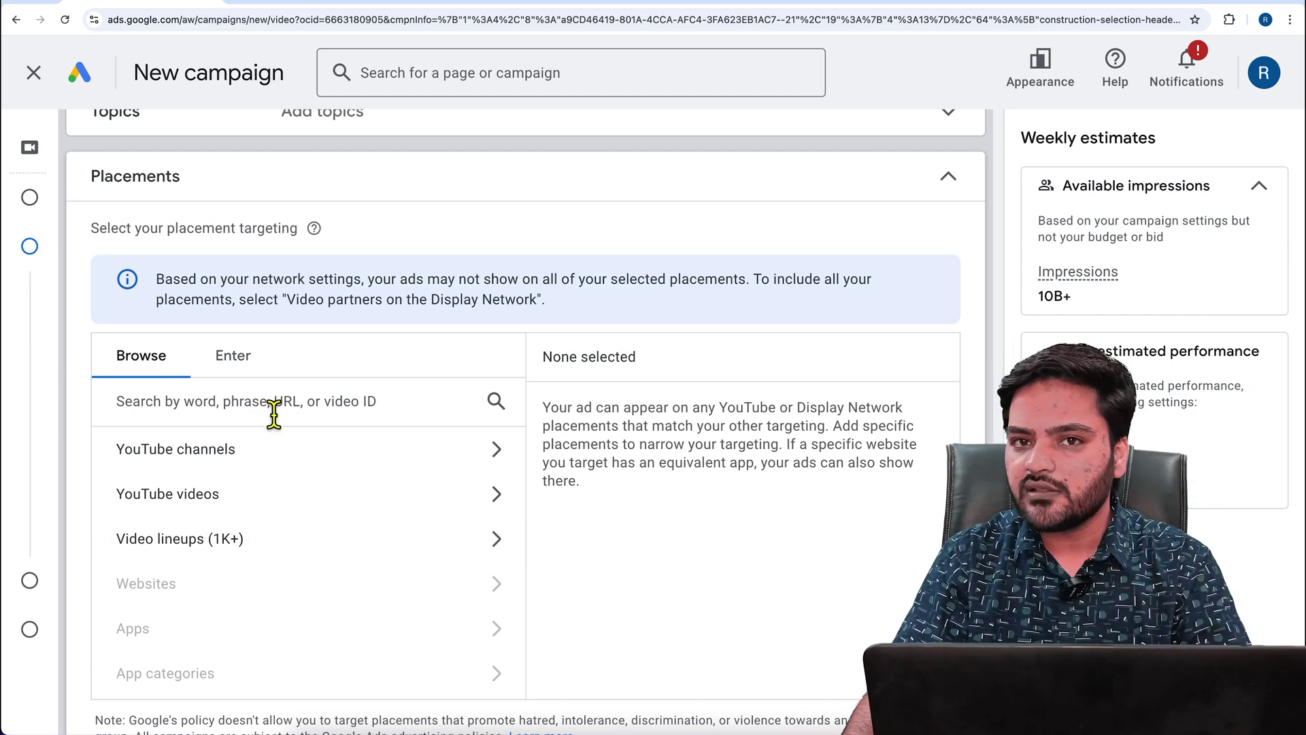
# Step: Switch to YouTube Studio and copy the shareable link of the video "my online master 1" from the channel content
pyautogui.scroll(-10, 274, 413)
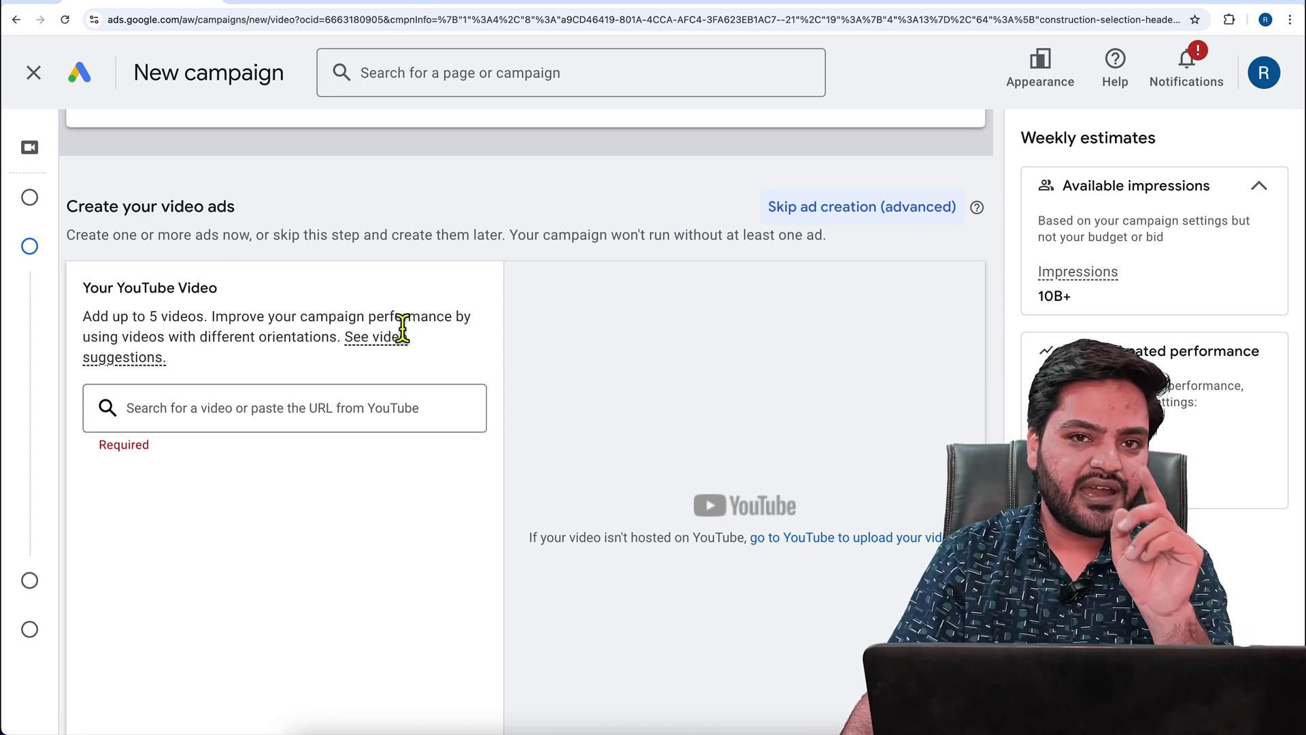
pyautogui.click(468, 6)
pyautogui.click(647, 524)
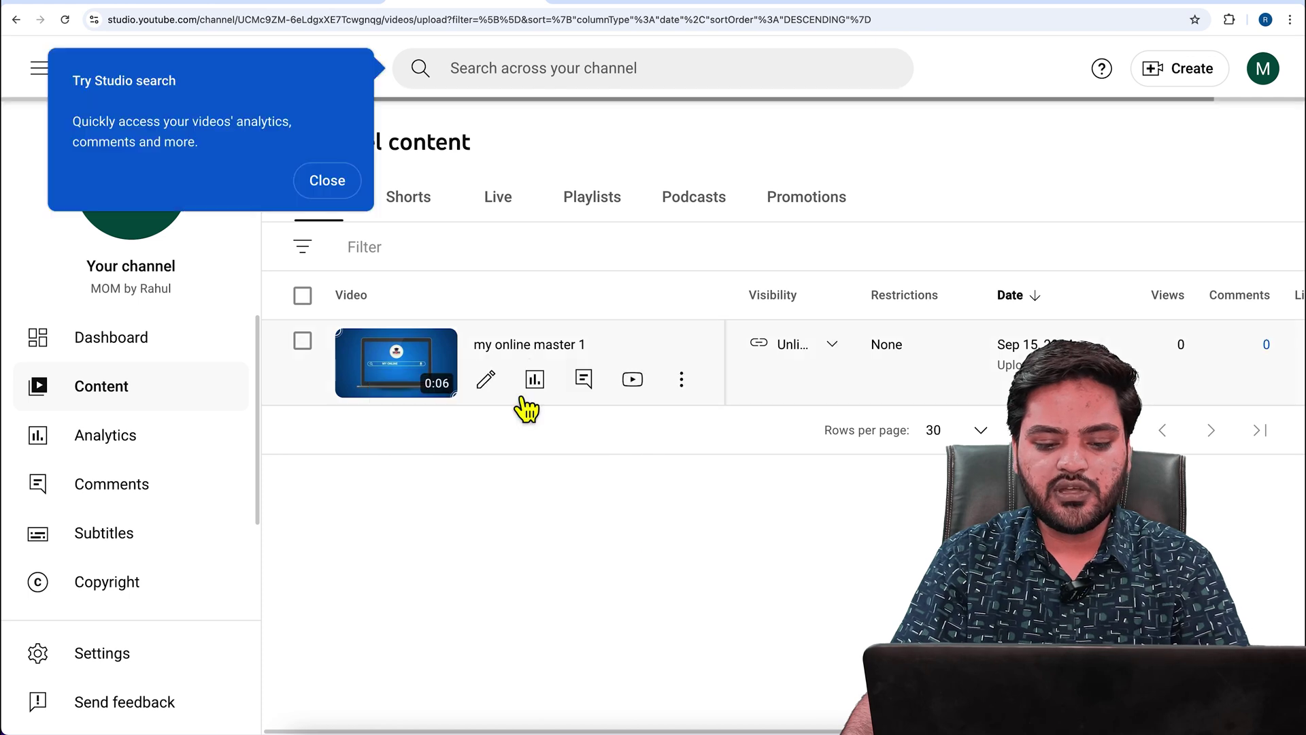
pyautogui.click(681, 379)
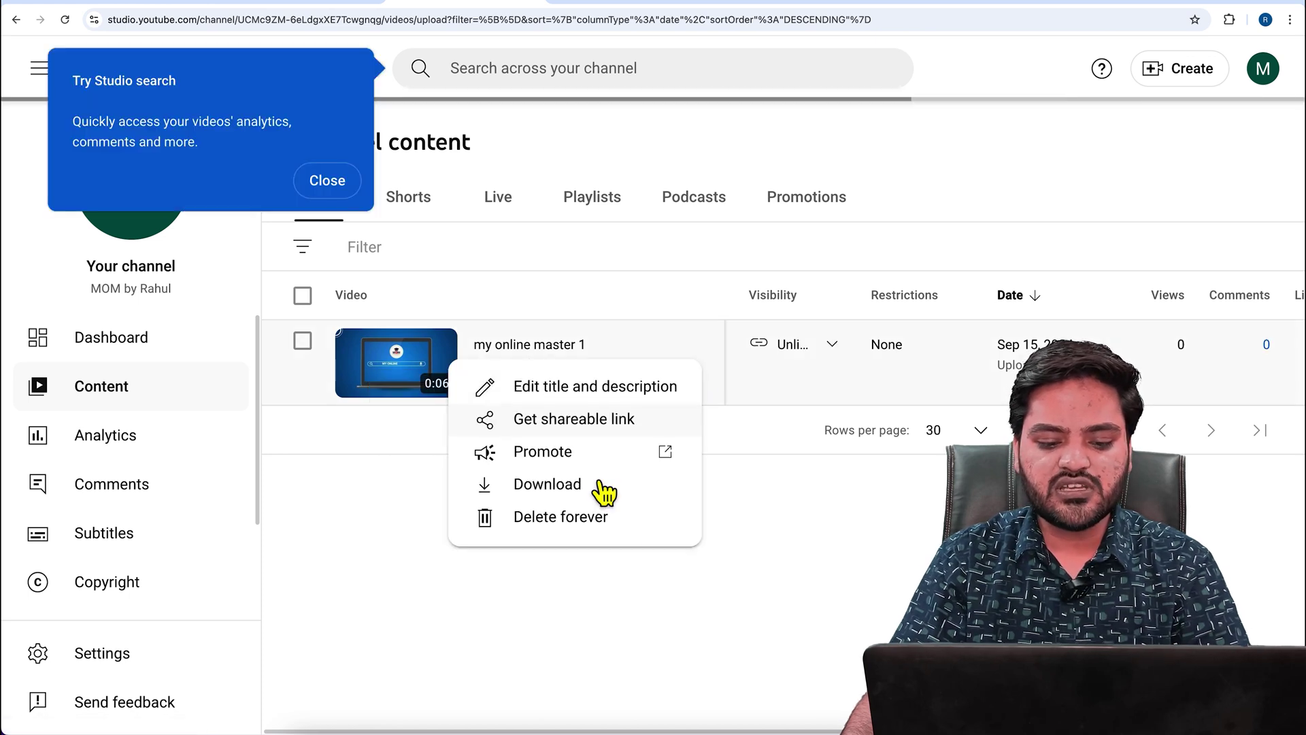
pyautogui.click(577, 419)
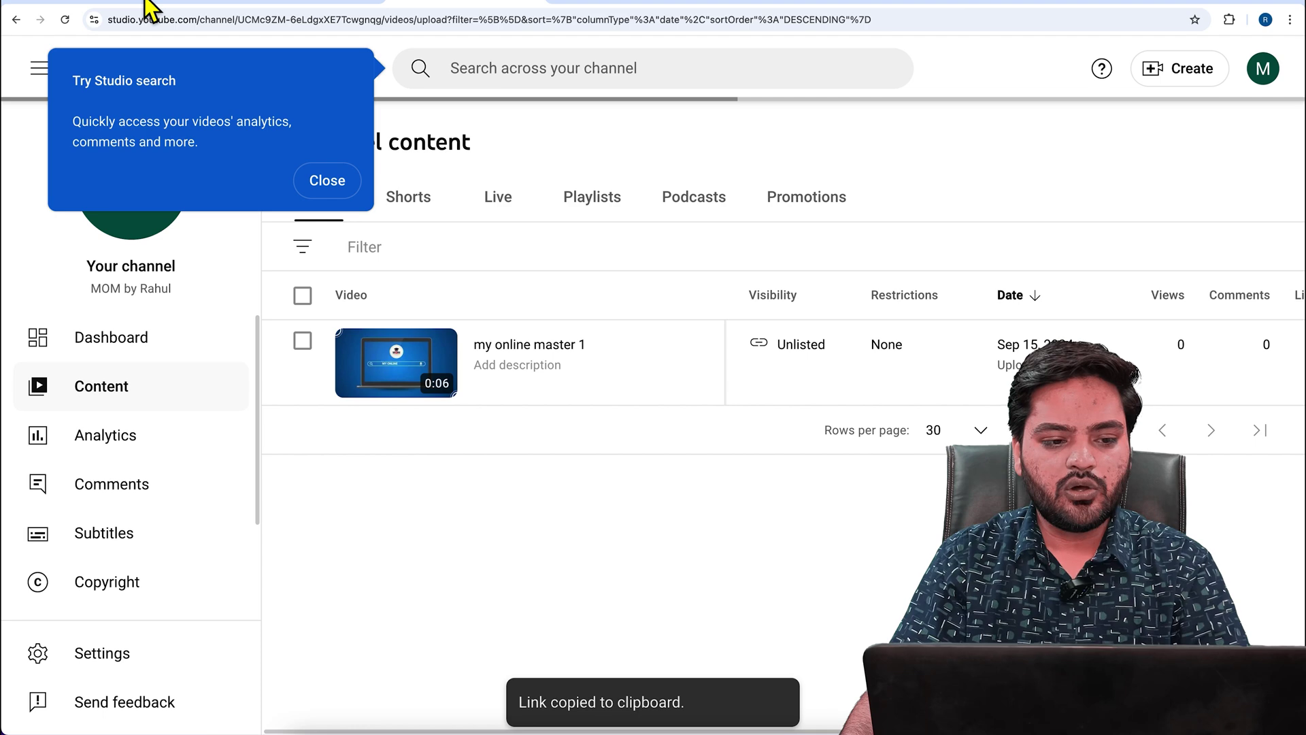
# Step: Return to Google Ads and add the video "my online master 1" to the ad using its copied link
pyautogui.click(153, 7)
pyautogui.click(284, 405)
pyautogui.hotkey('ctrl', 'v')
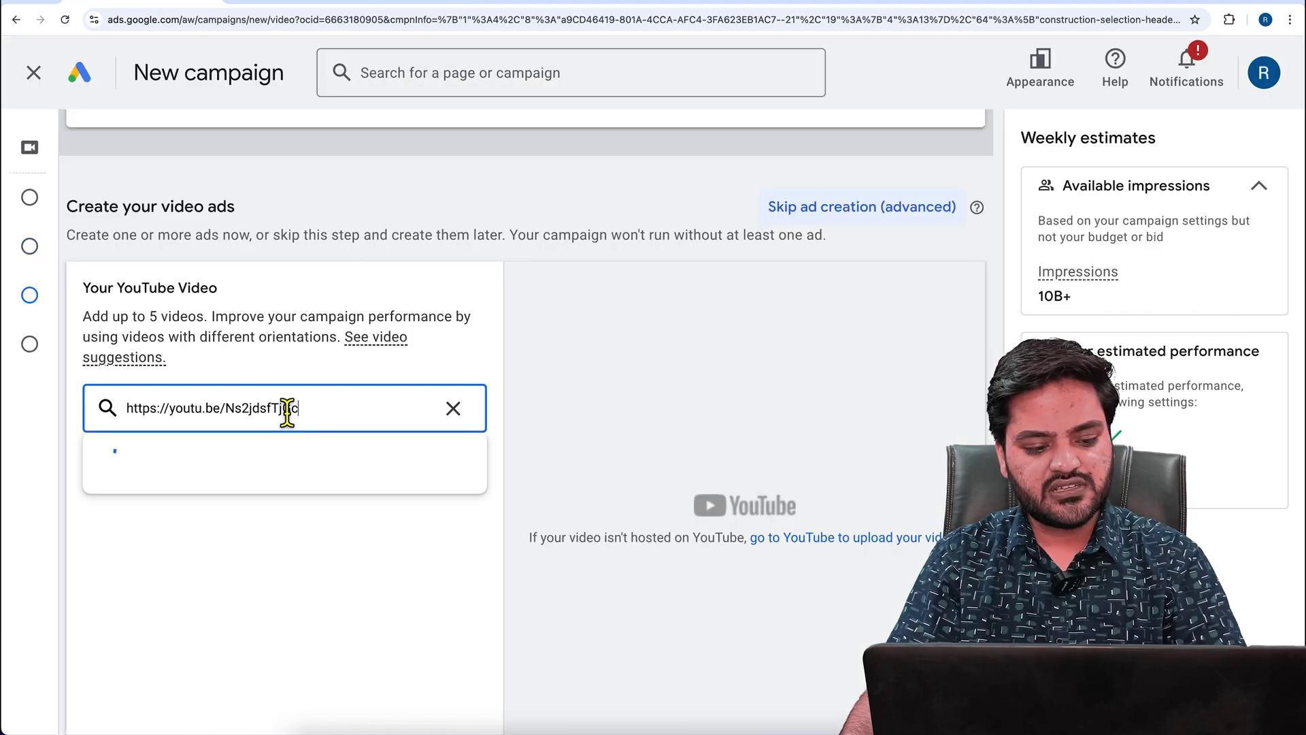
pyautogui.scroll(-2, 275, 379)
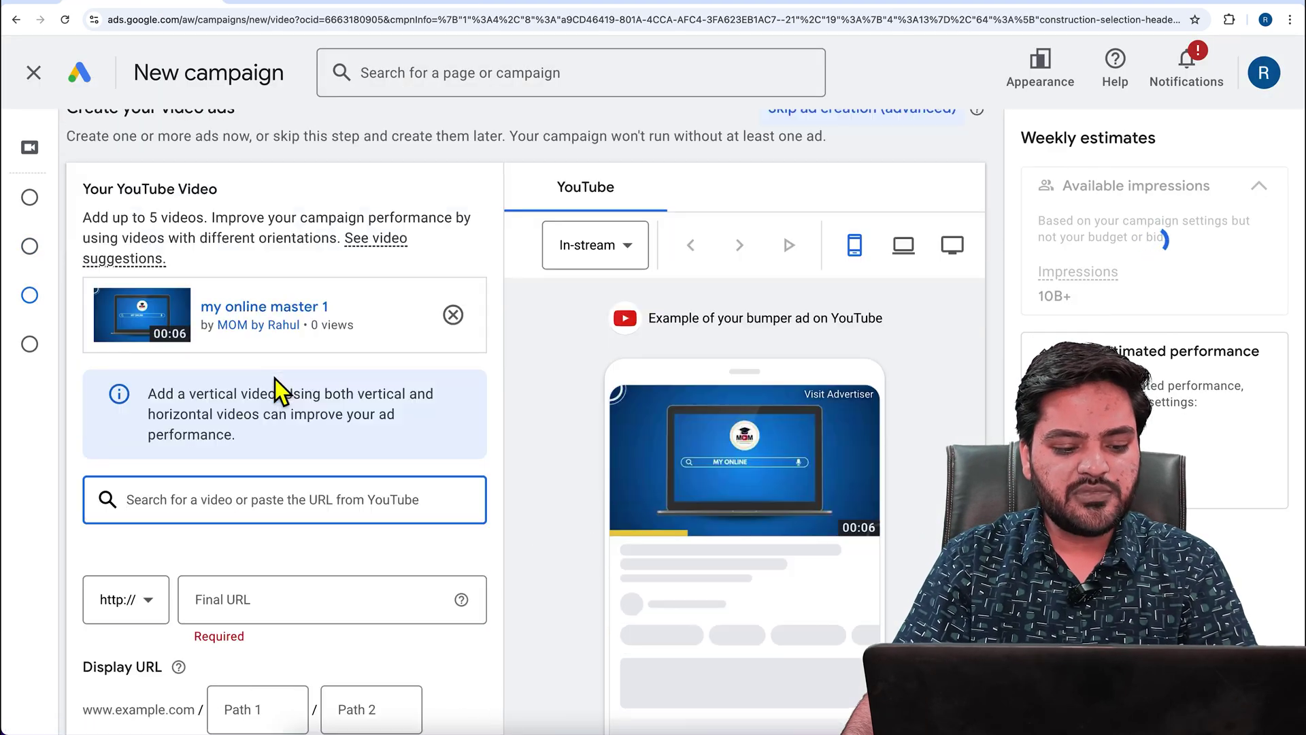
# Step: Check the preview format options and view the bumper ad's in-stream preview for computer, TV and mobile
pyautogui.scroll(-1, 275, 378)
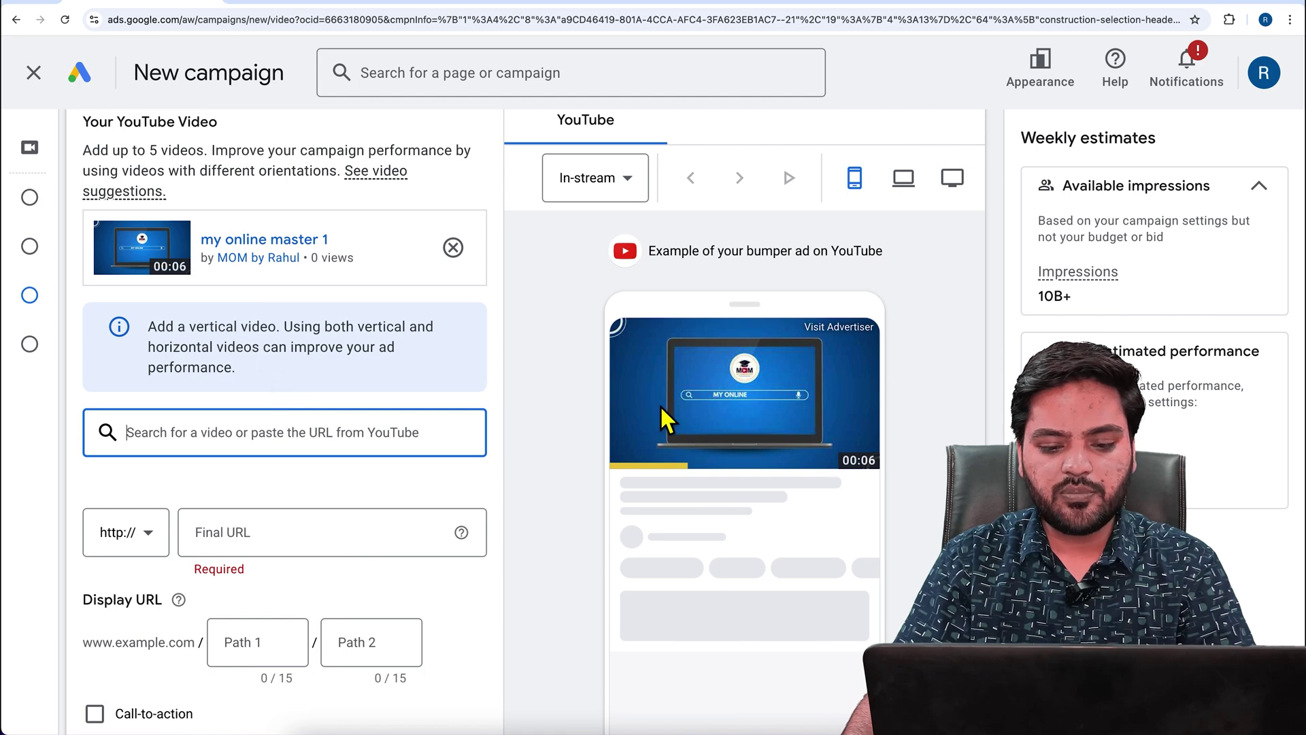
pyautogui.click(613, 180)
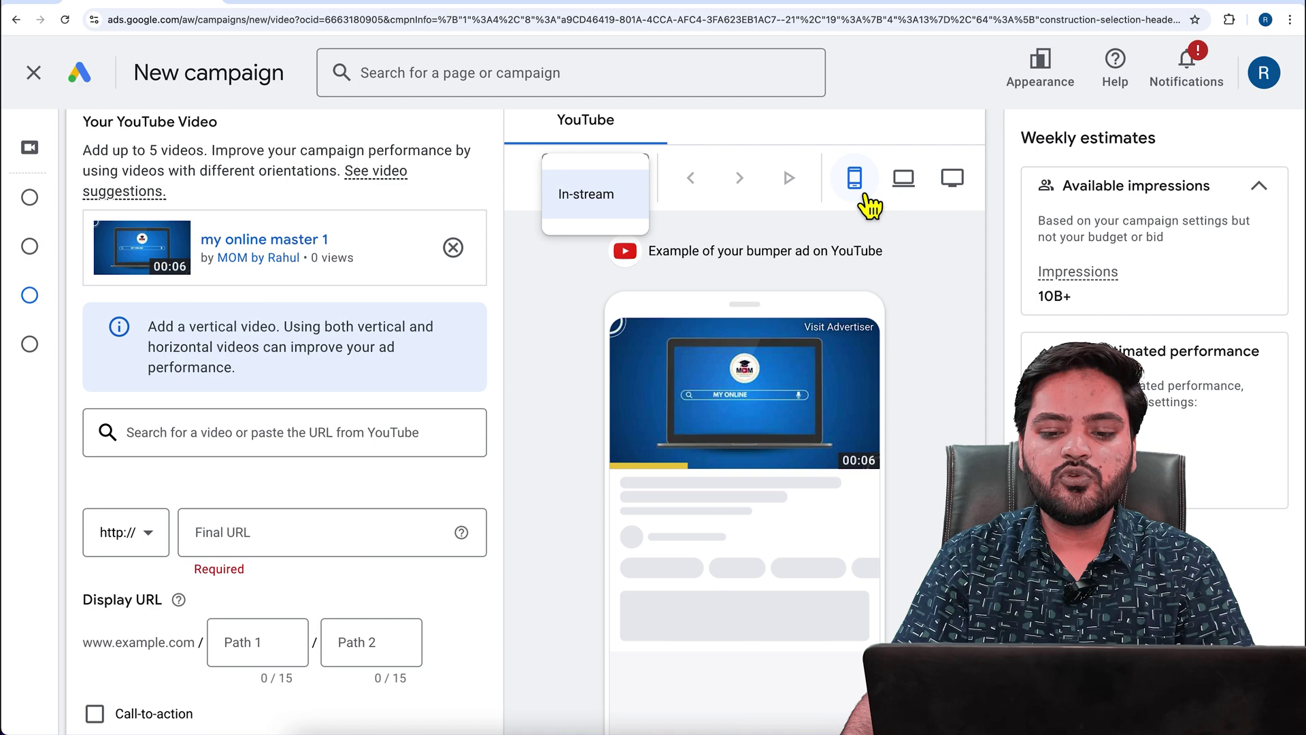
pyautogui.click(925, 199)
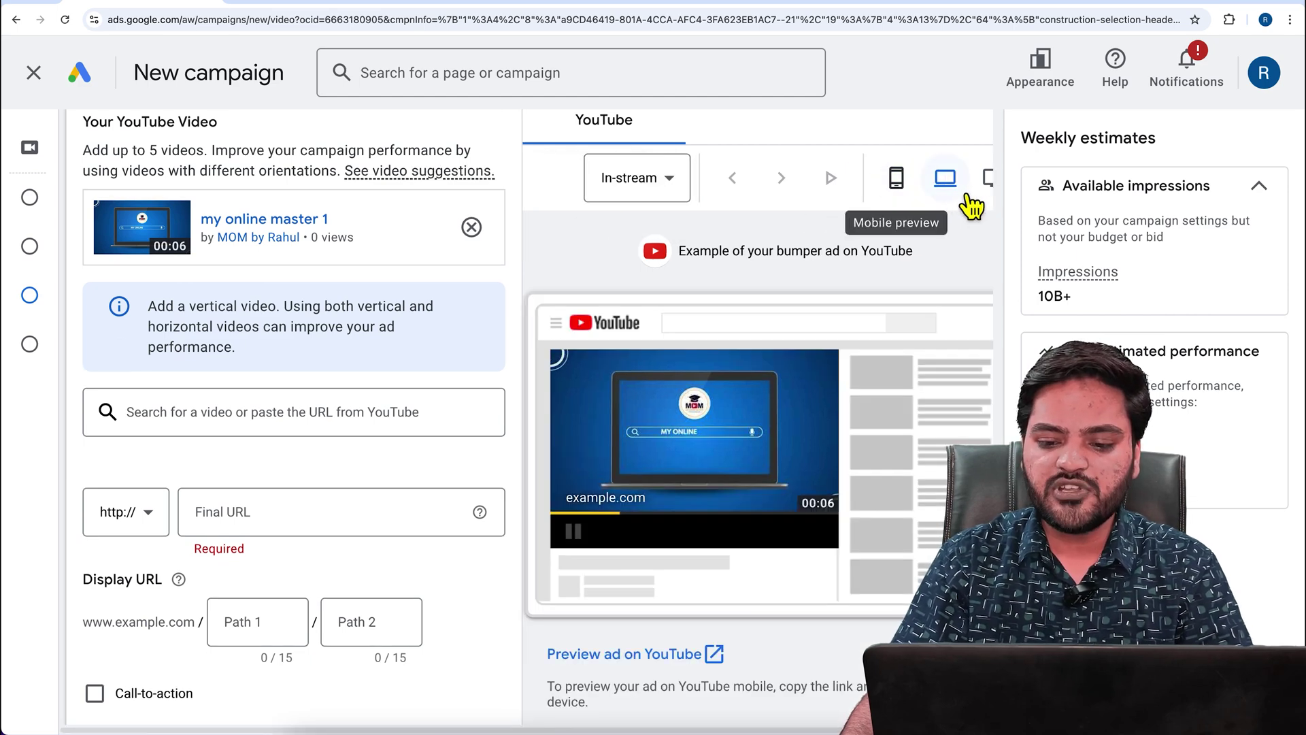
pyautogui.click(992, 178)
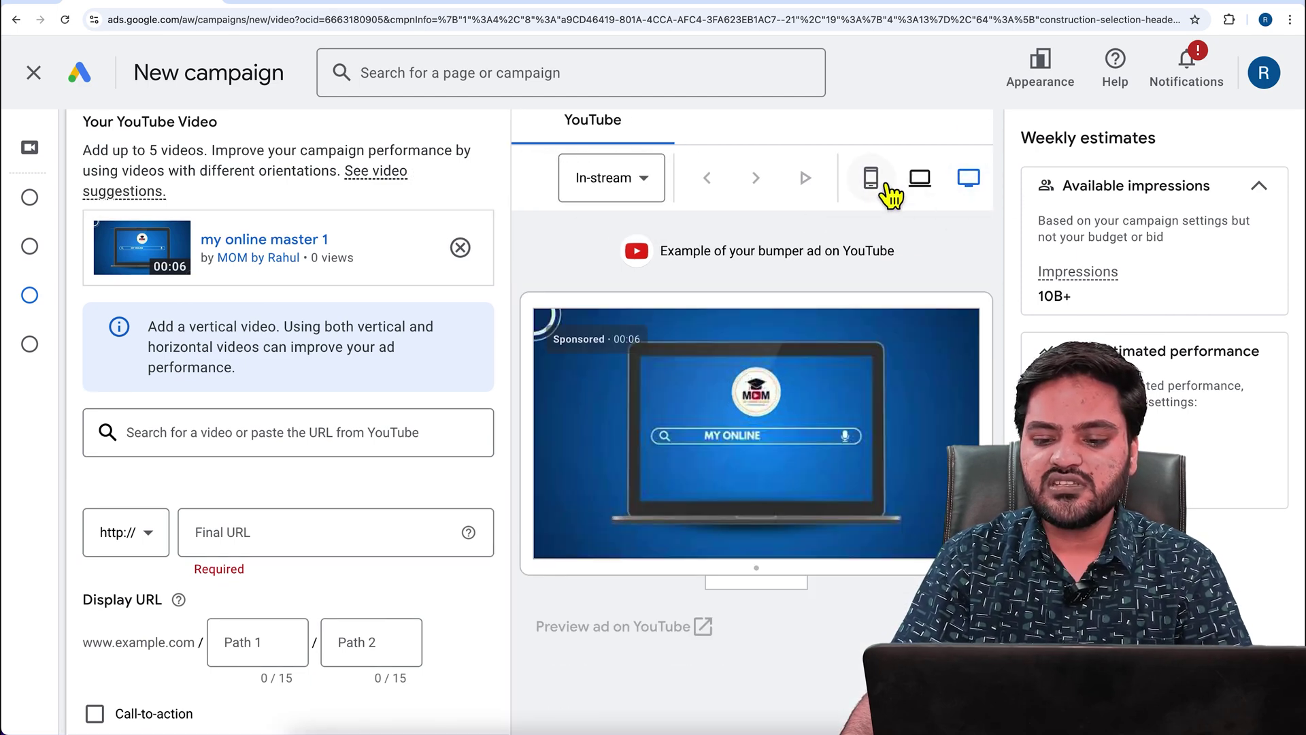
pyautogui.click(885, 189)
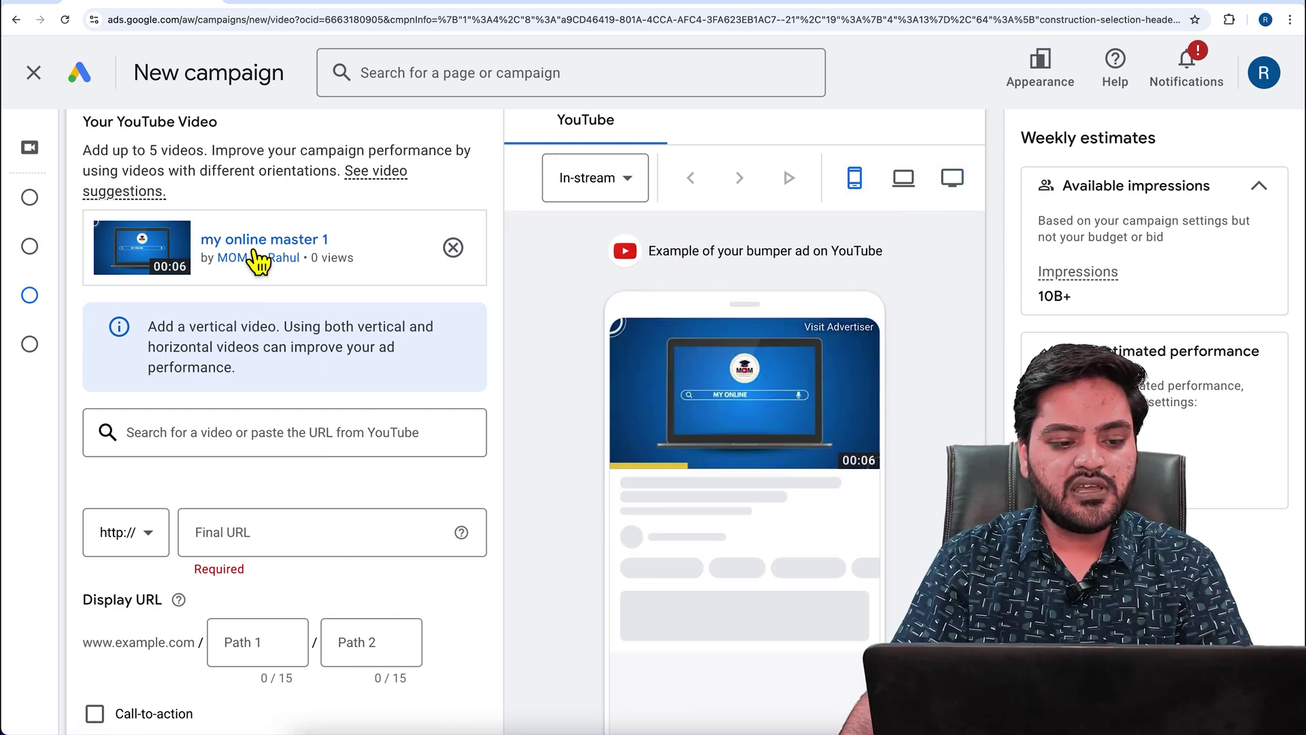
# Step: Look over the ad's URL, call-to-action, headline, description and companion banner fields, and switch the ad preview to computer
pyautogui.scroll(-5, 252, 340)
pyautogui.scroll(-2, 256, 367)
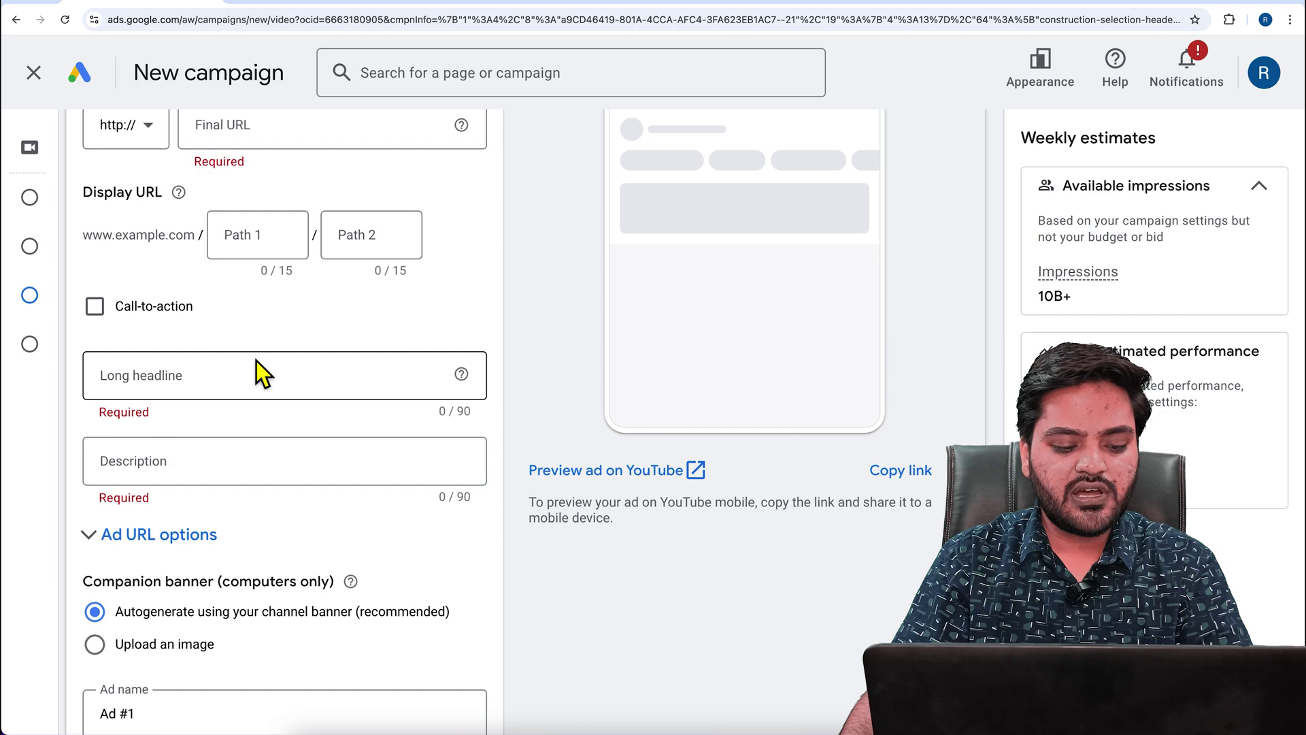
pyautogui.scroll(-3, 254, 537)
pyautogui.scroll(7, 265, 496)
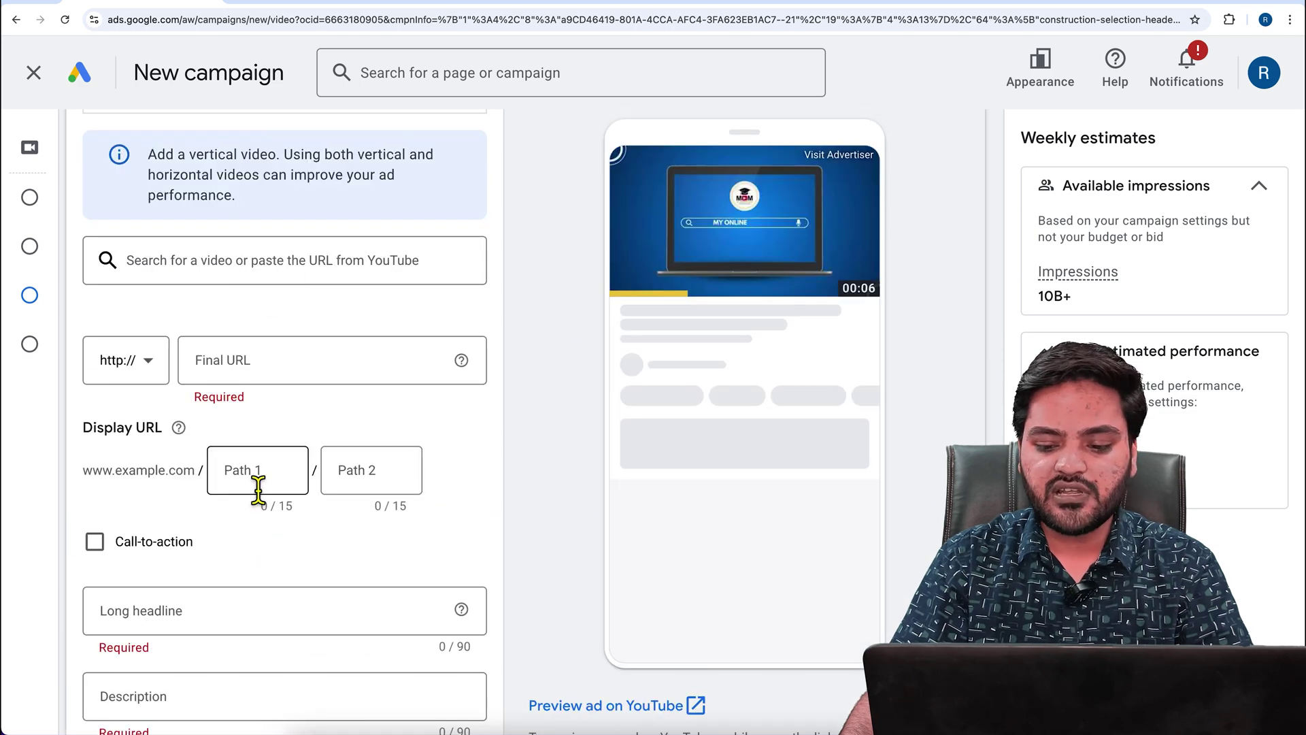
pyautogui.scroll(2, 258, 486)
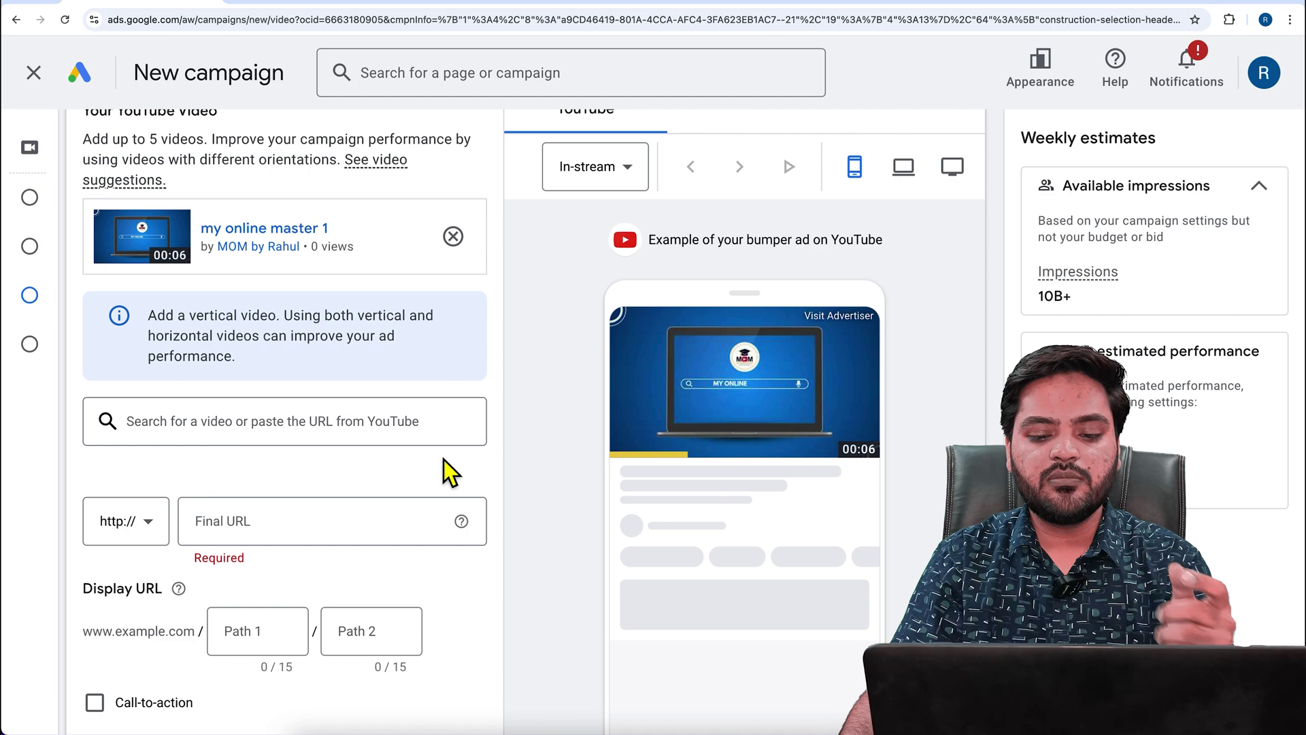
pyautogui.click(906, 174)
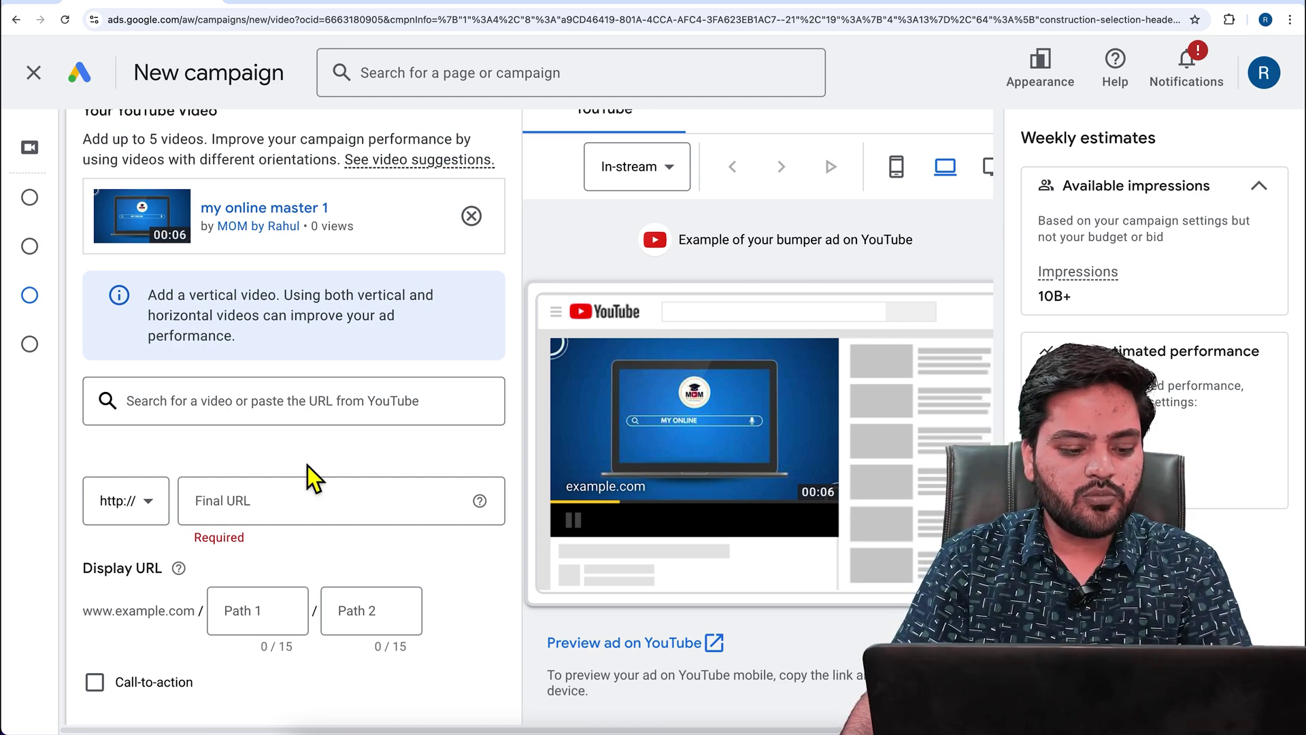
# Step: Set the ad's final URL to wpexpert.in
pyautogui.scroll(-2, 307, 465)
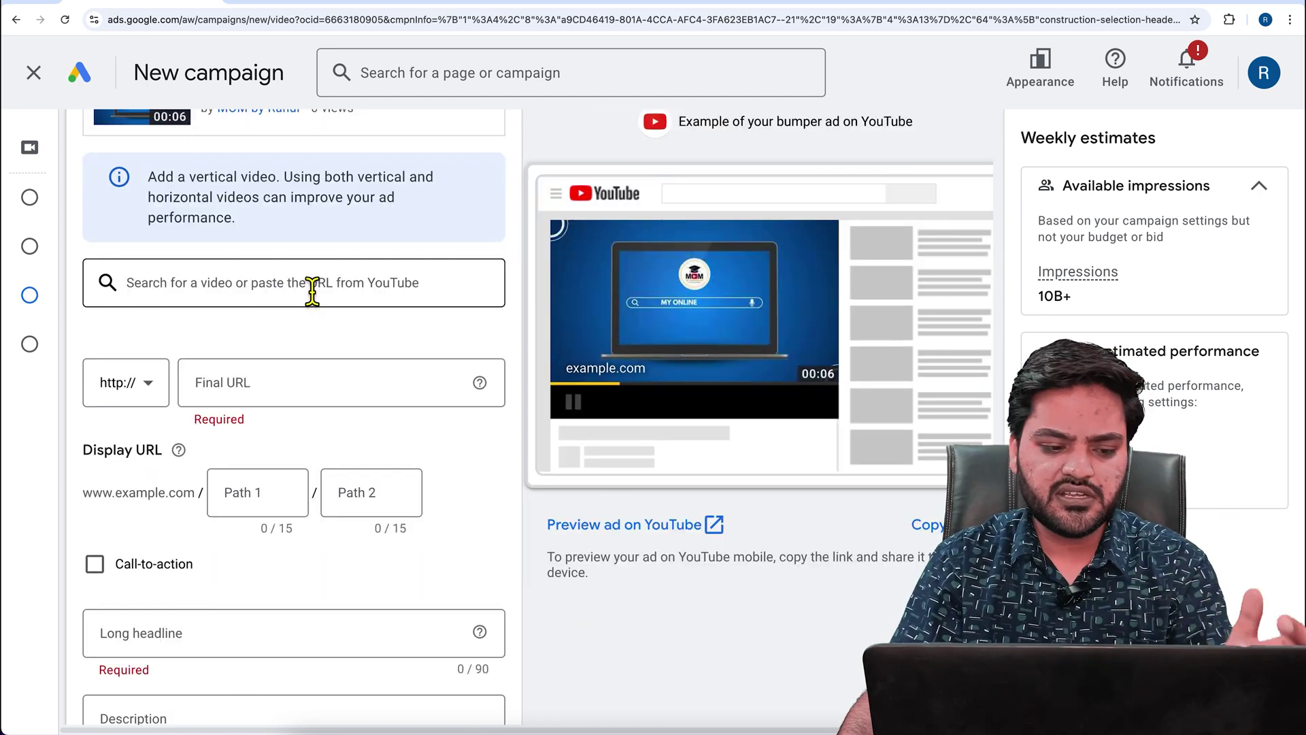
pyautogui.click(329, 386)
pyautogui.write('wpexpert.in')
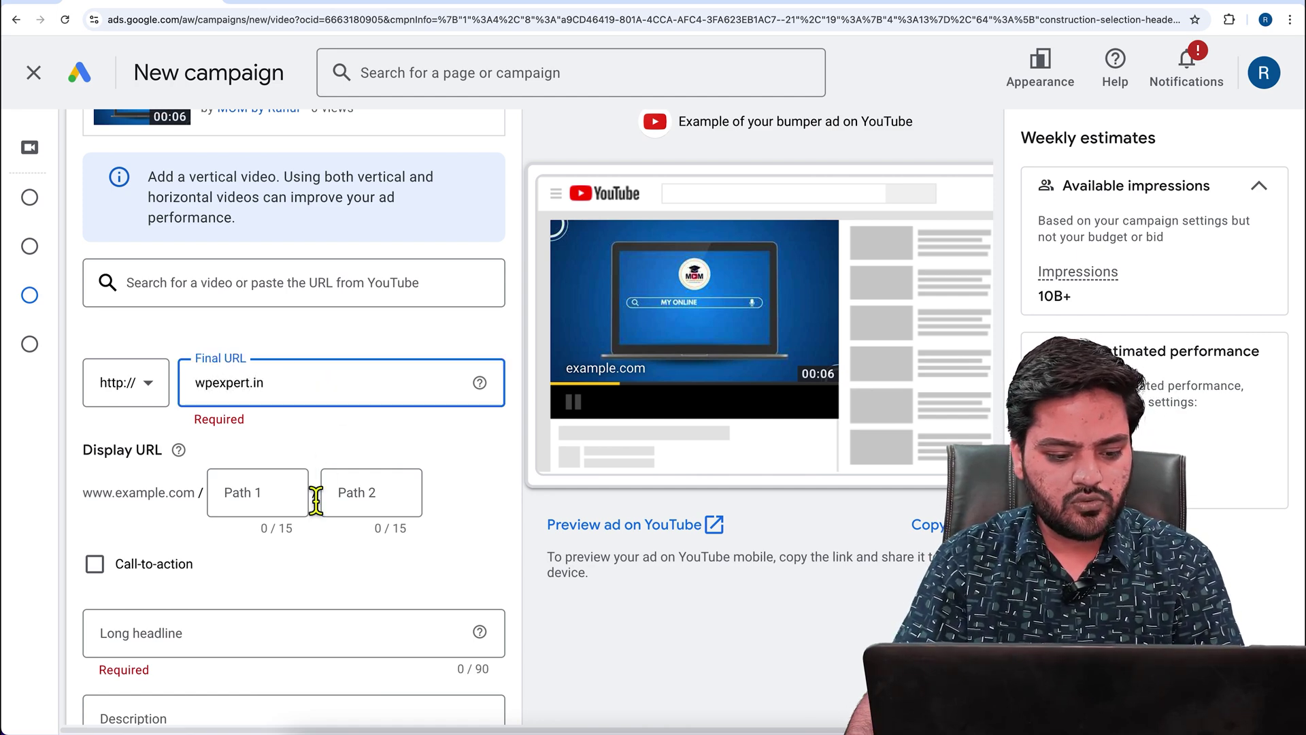
# Step: Set the display URL's first path to 2-and-3bhk and its second path to flat-delhi
pyautogui.click(252, 500)
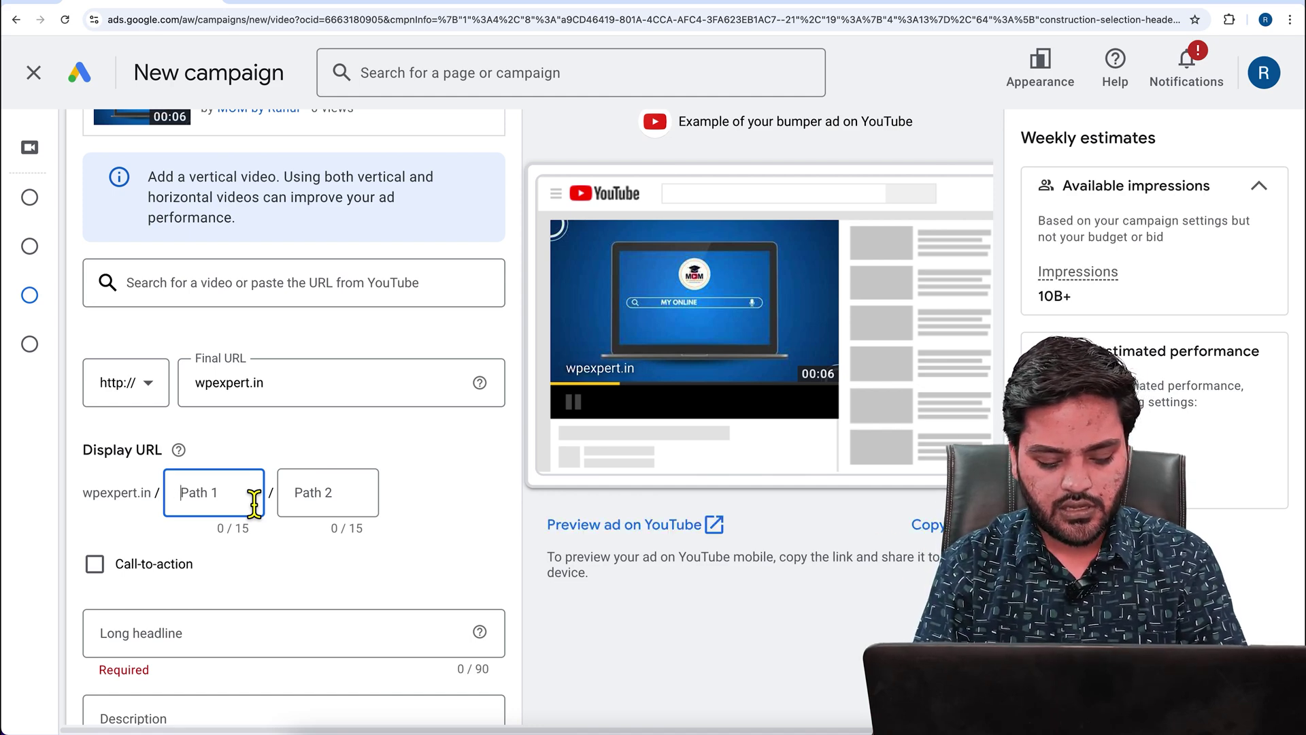
pyautogui.write('2/')
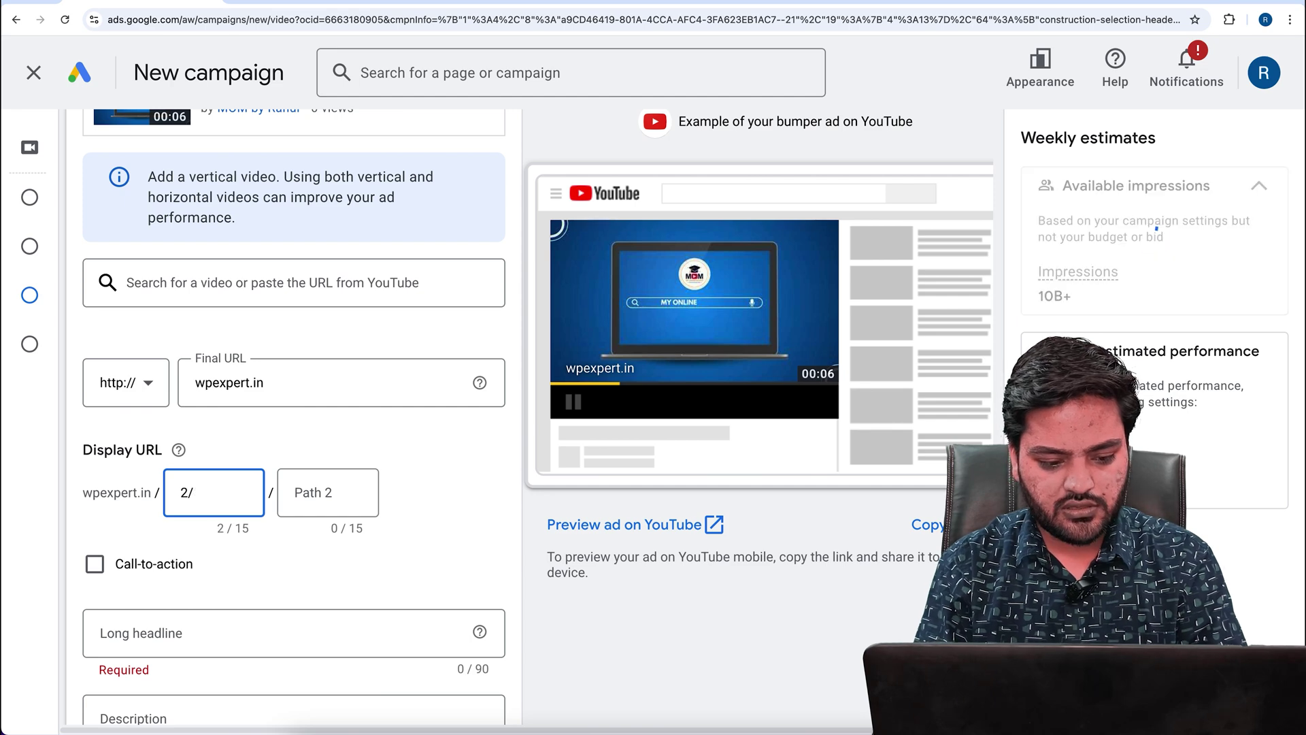
pyautogui.press('BackSpace')
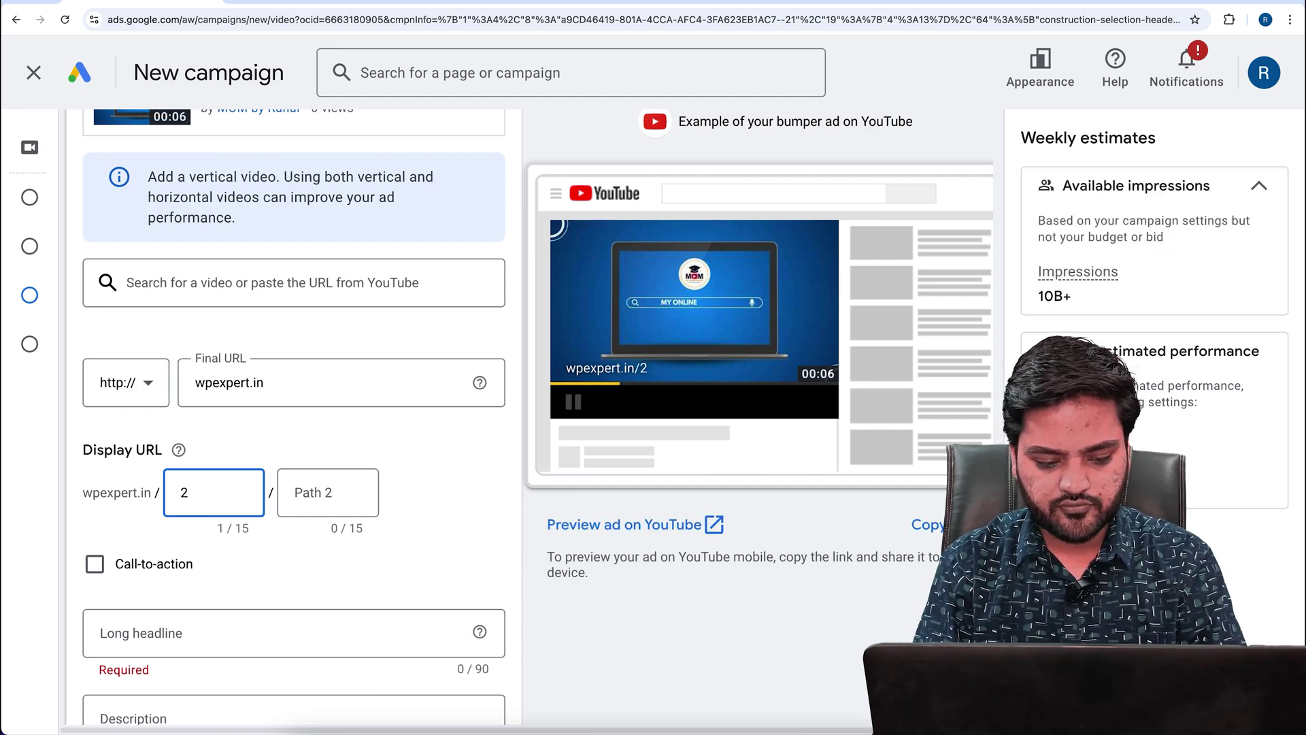
pyautogui.write('-and-3')
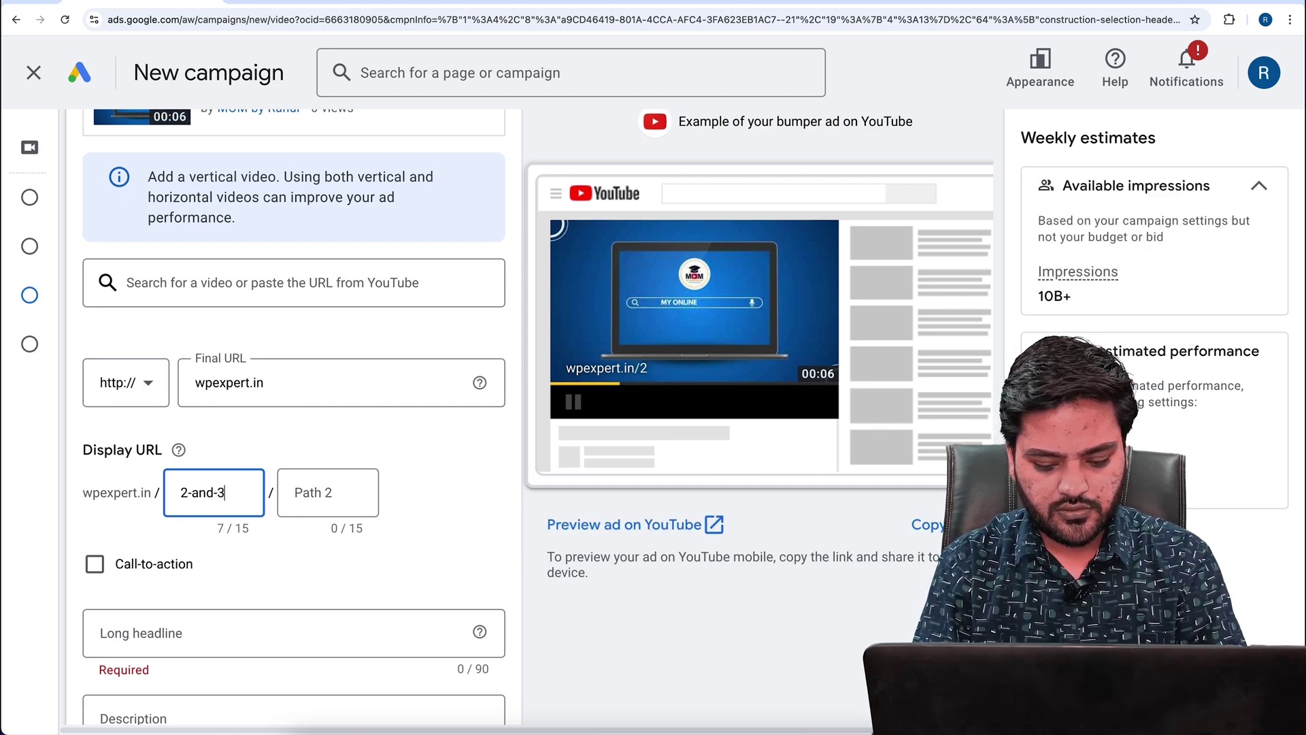
pyautogui.write('bhk')
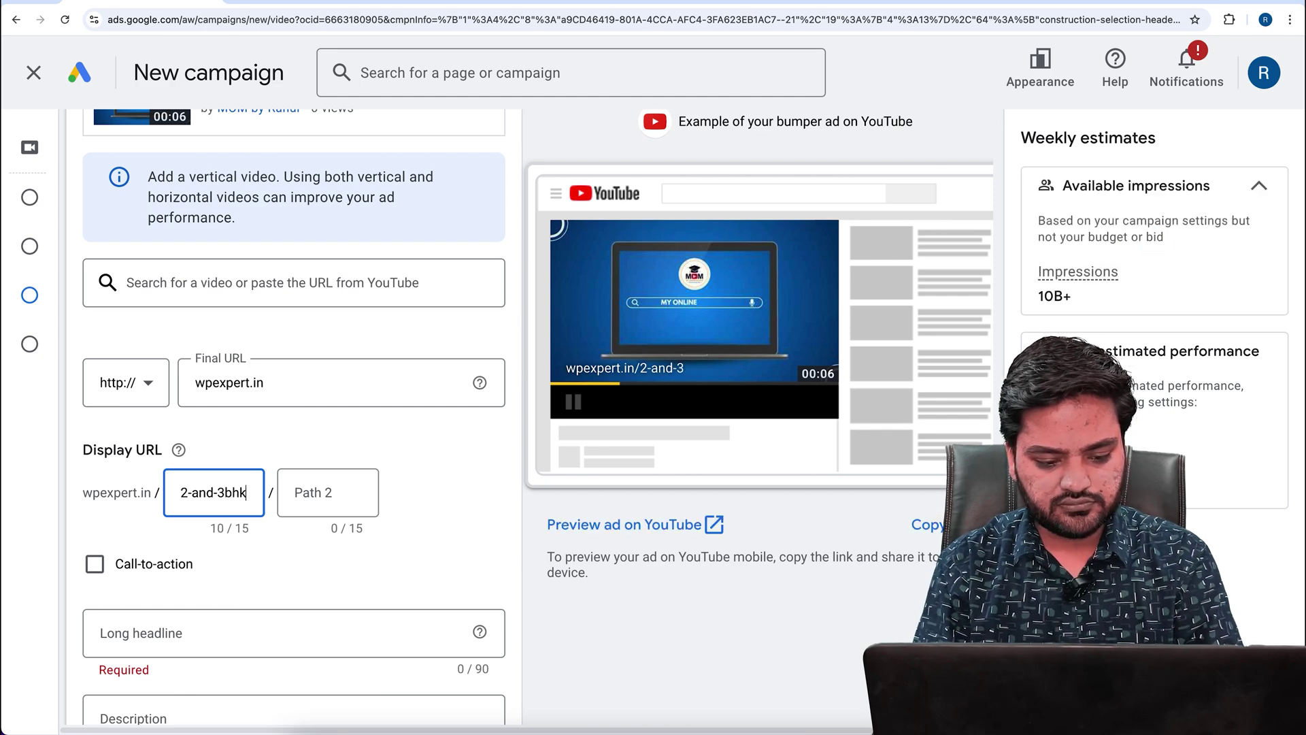
pyautogui.press('Tab')
pyautogui.click(312, 495)
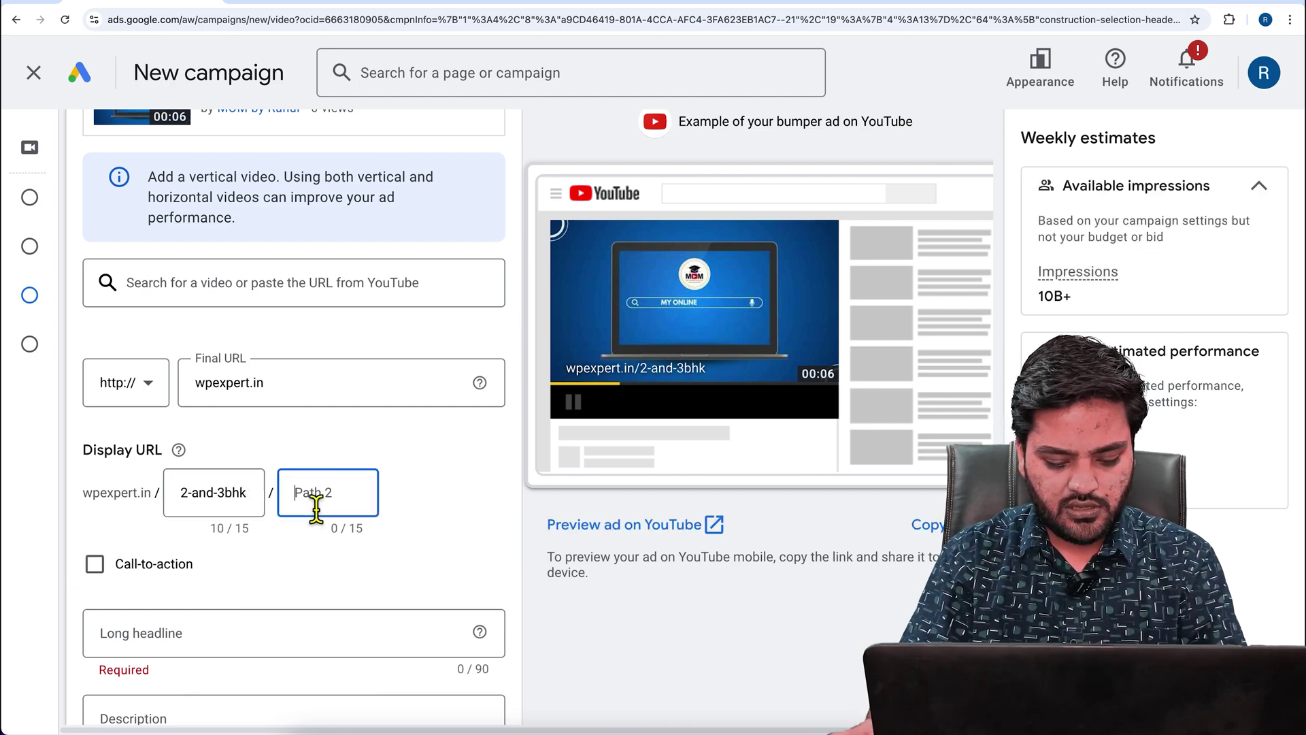
pyautogui.write('flat-')
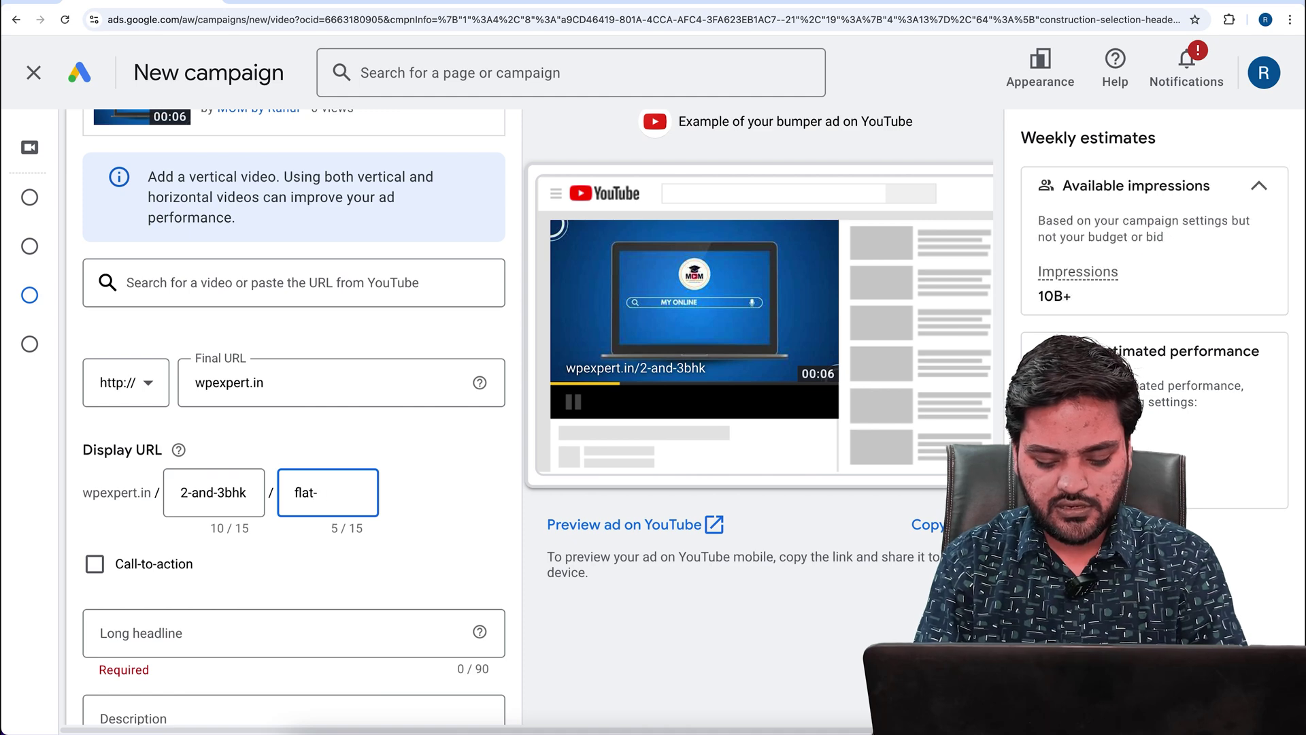
pyautogui.write('delhi')
pyautogui.click(426, 518)
# Step: Enable the ad's call-to-action and choose "Book now" as its text
pyautogui.scroll(-2, 468, 494)
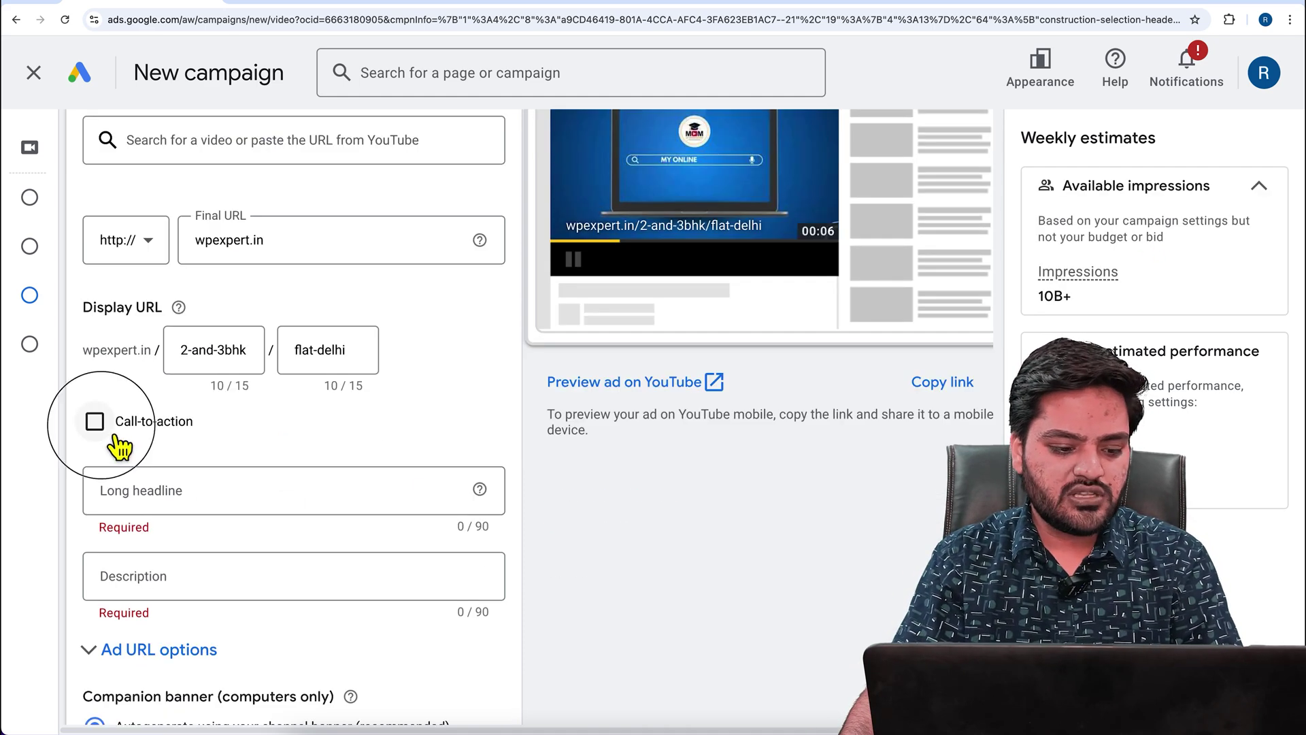
pyautogui.click(99, 427)
pyautogui.click(160, 504)
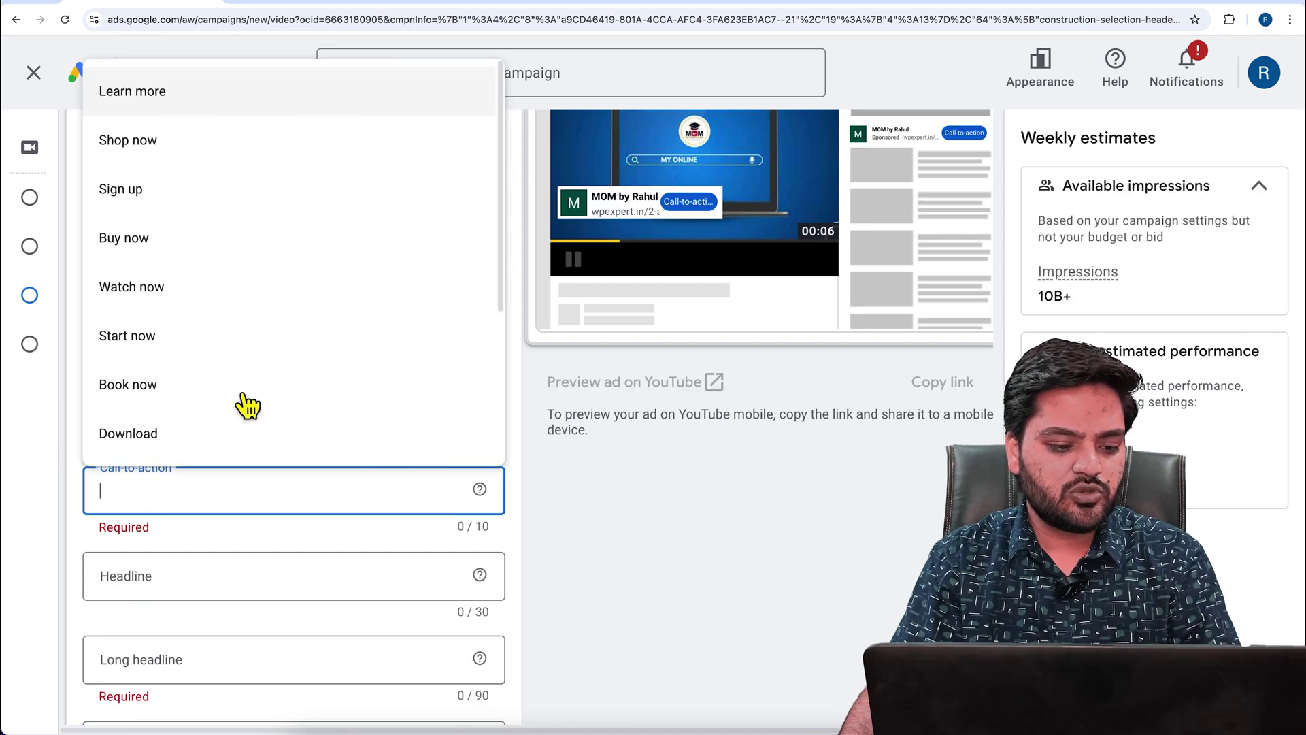
pyautogui.scroll(-4, 248, 312)
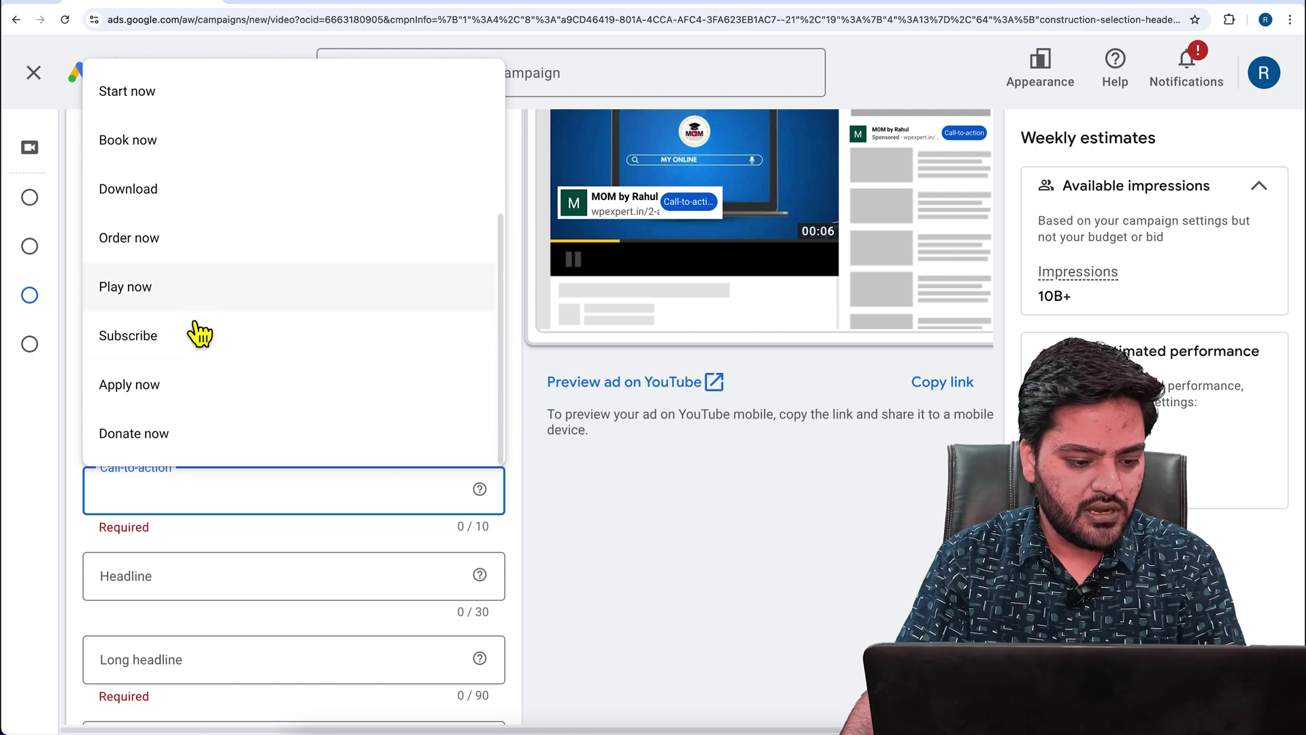
pyautogui.scroll(3, 199, 401)
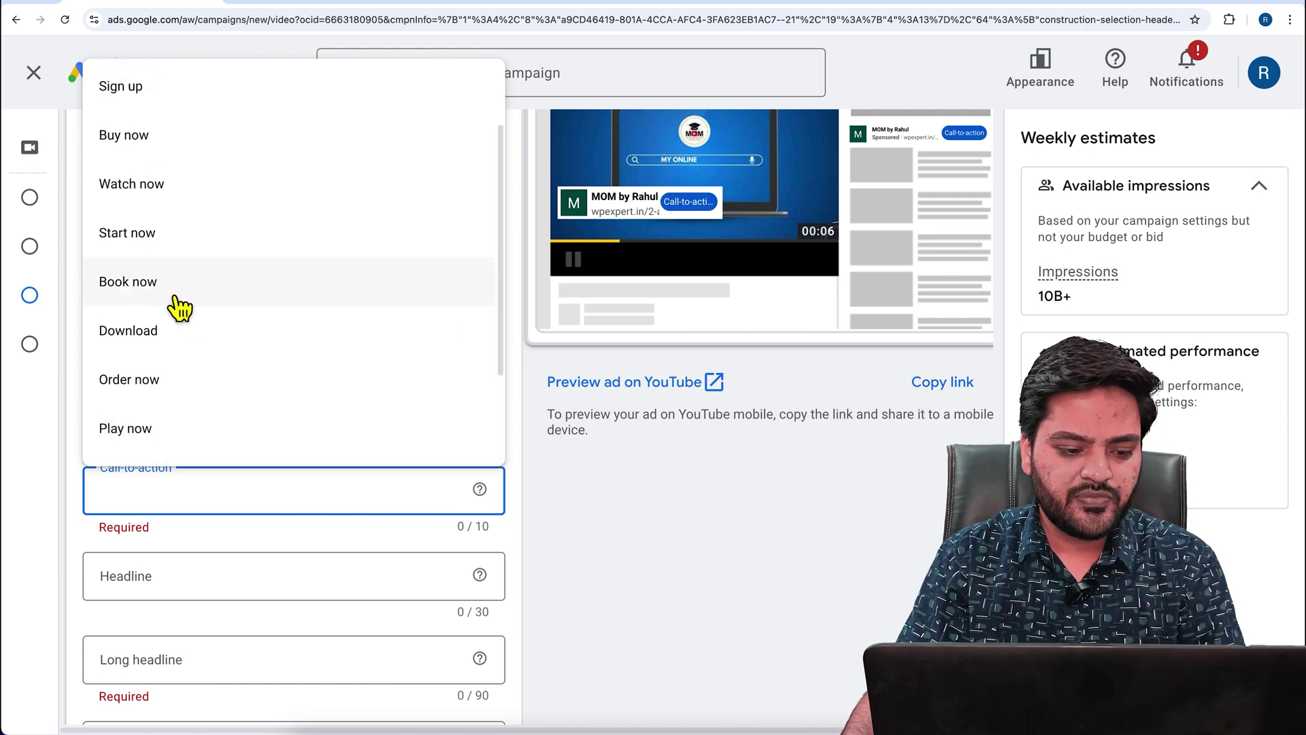
pyautogui.click(156, 300)
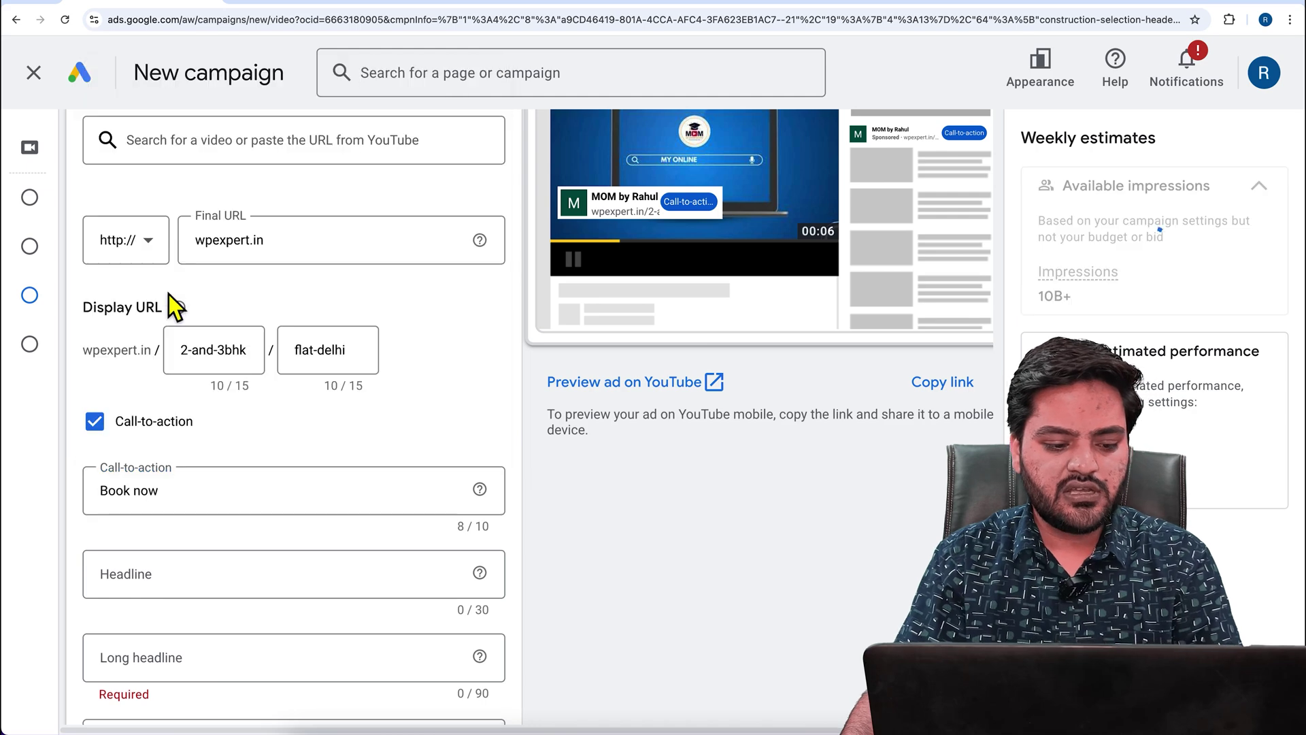
# Step: Enter "2&3 BHK Flats in Delhi" as the ad's headline
pyautogui.click(182, 580)
pyautogui.write('2')
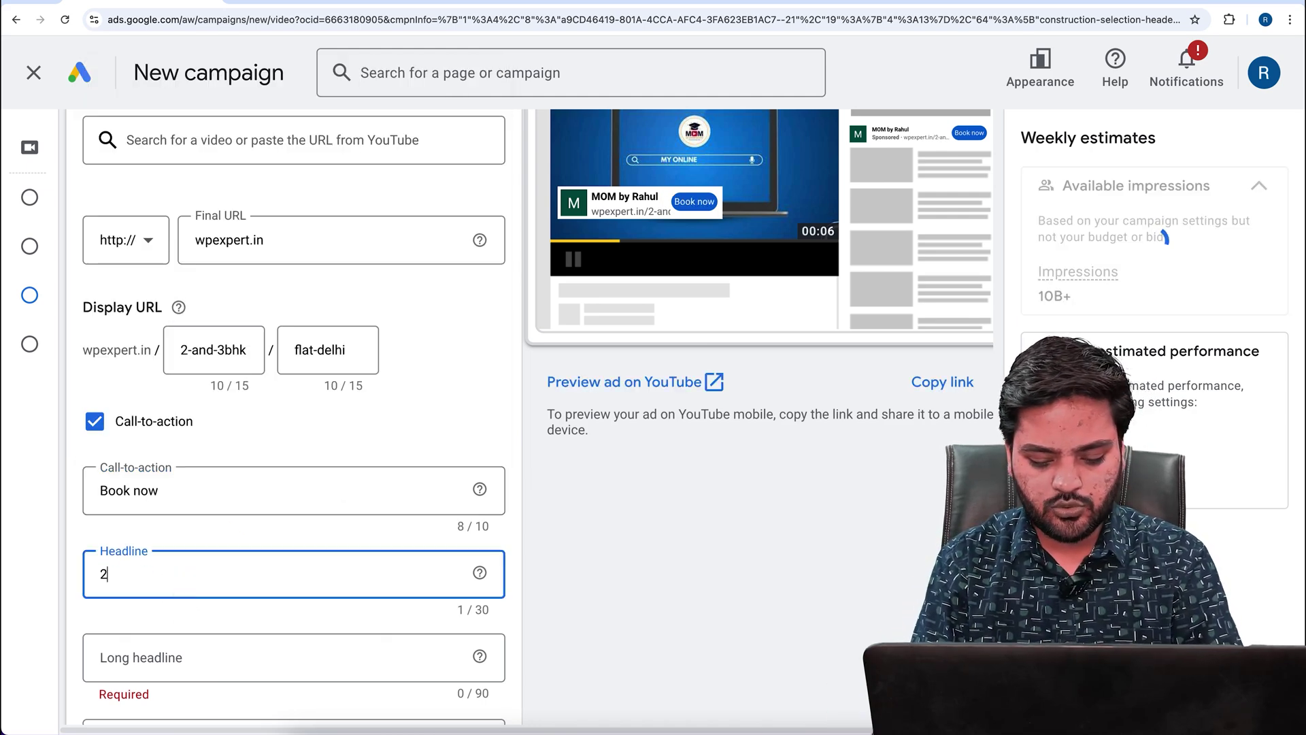
pyautogui.write('&3')
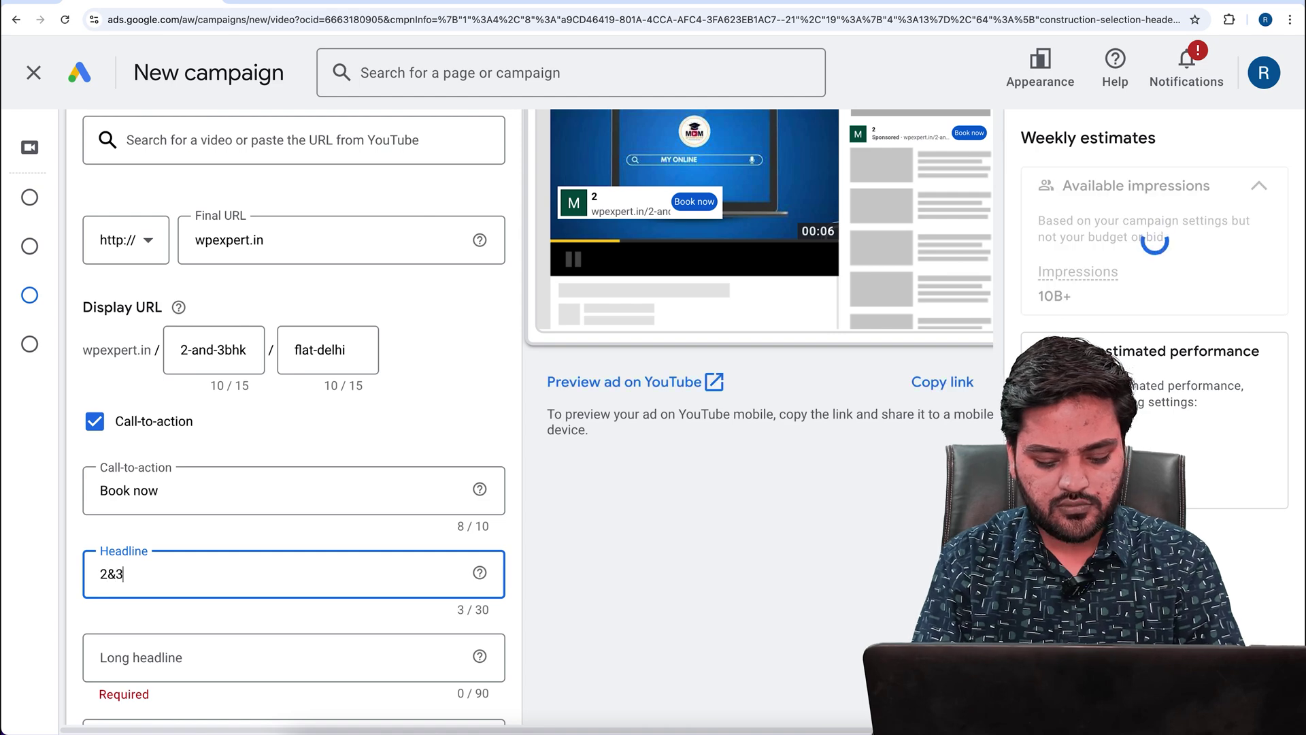
pyautogui.write(' BHk Fl')
pyautogui.press('BackSpace')
pyautogui.press('BackSpace')
pyautogui.press('BackSpace')
pyautogui.press('BackSpace')
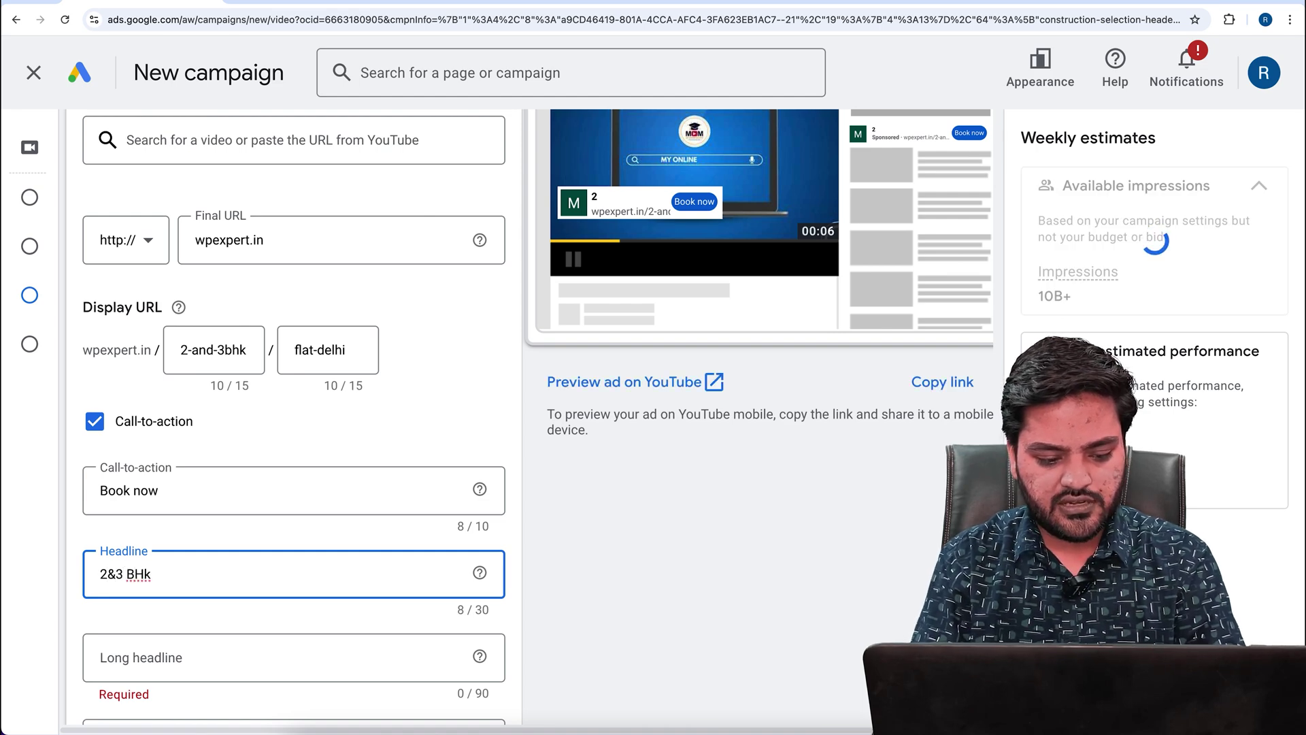
pyautogui.write('Fla')
pyautogui.press('BackSpace')
pyautogui.press('BackSpace')
pyautogui.press('BackSpace')
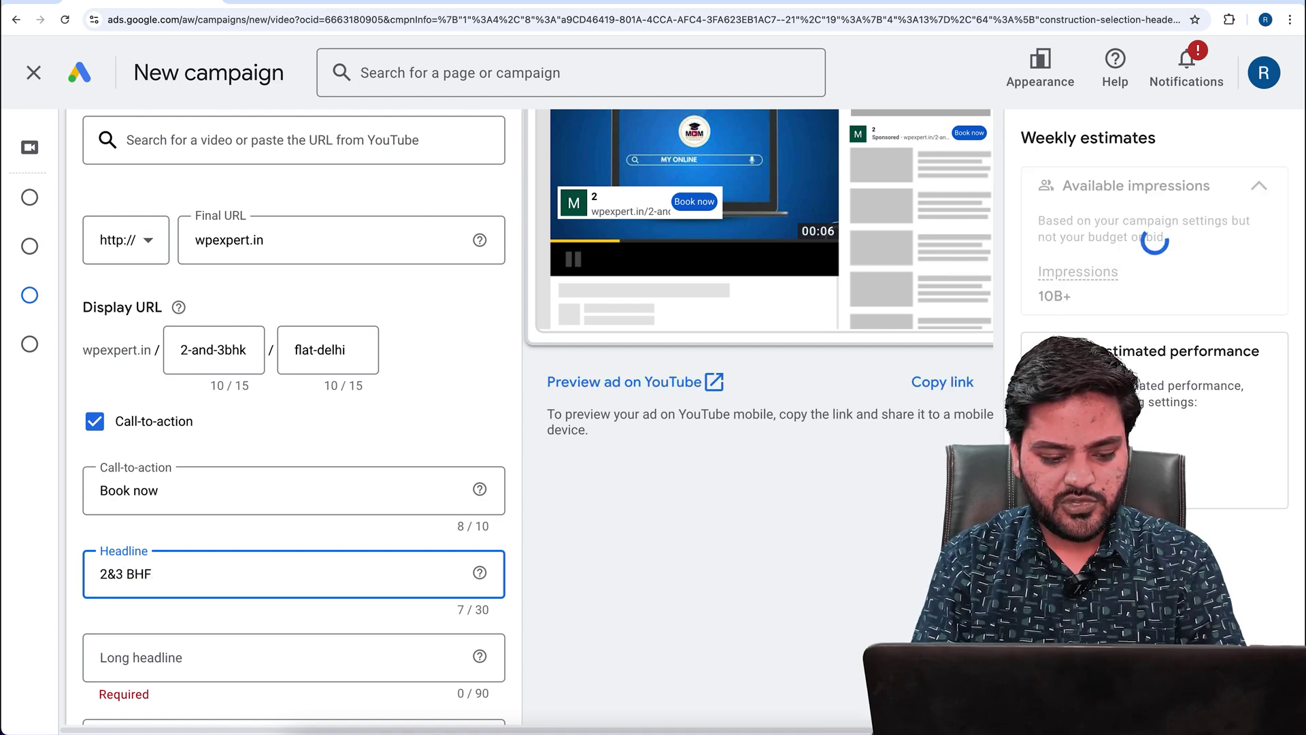
pyautogui.write('K Flats in Deklhi')
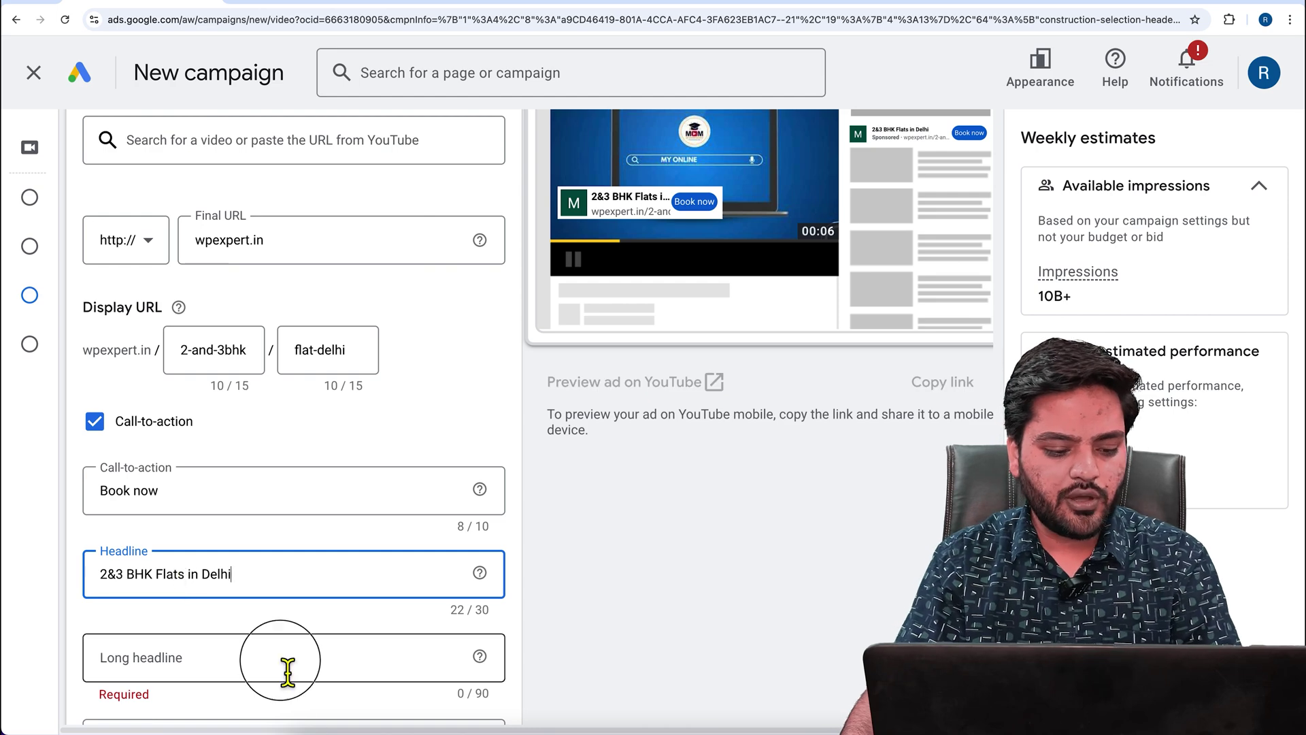
# Step: Enter "100+ Amenities and Big Size Flats in Delhi" as the ad's long headline
pyautogui.click(287, 670)
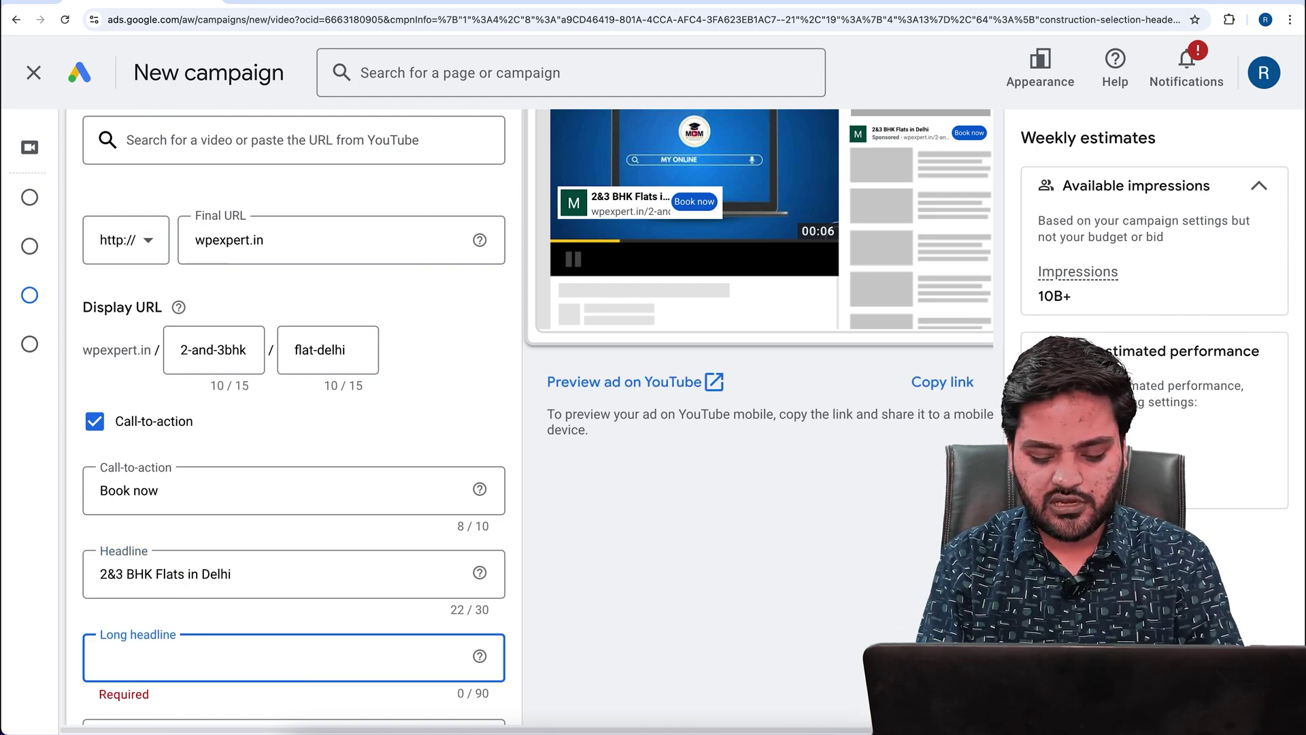
pyautogui.write('100')
pyautogui.write('+ Amenit')
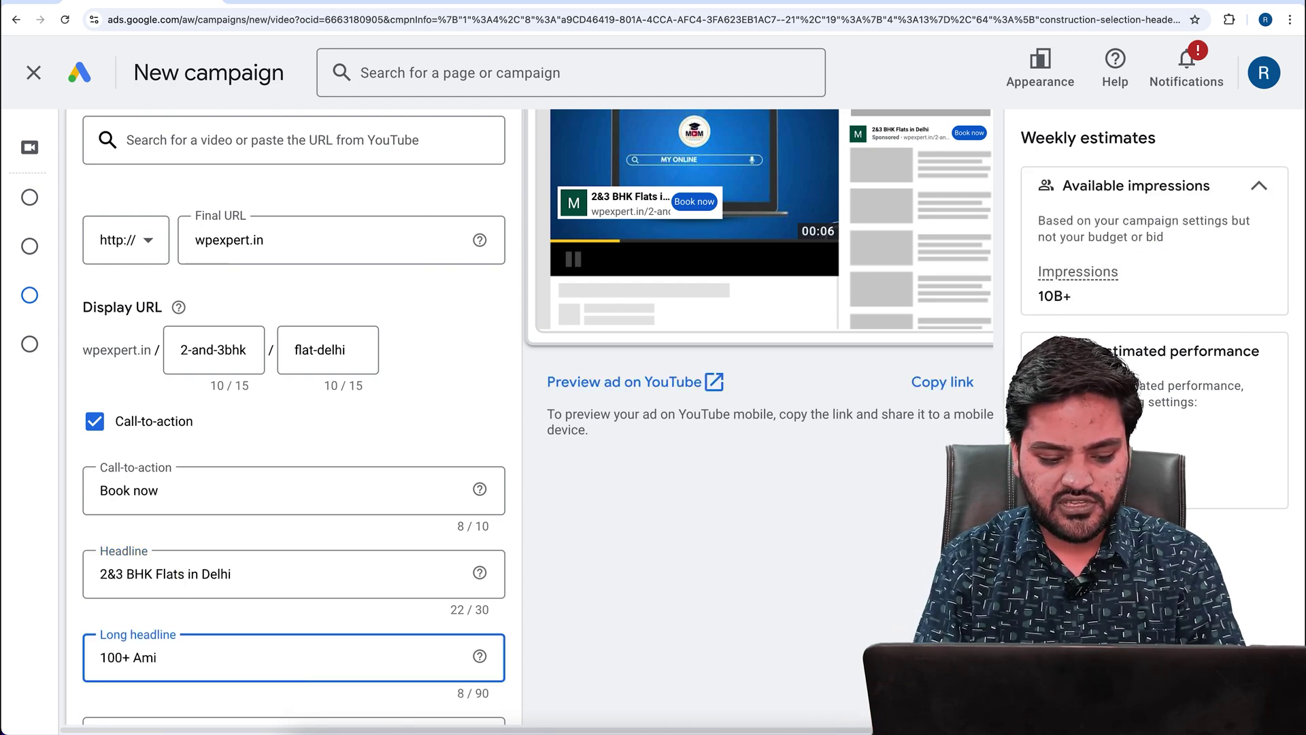
pyautogui.write('ie')
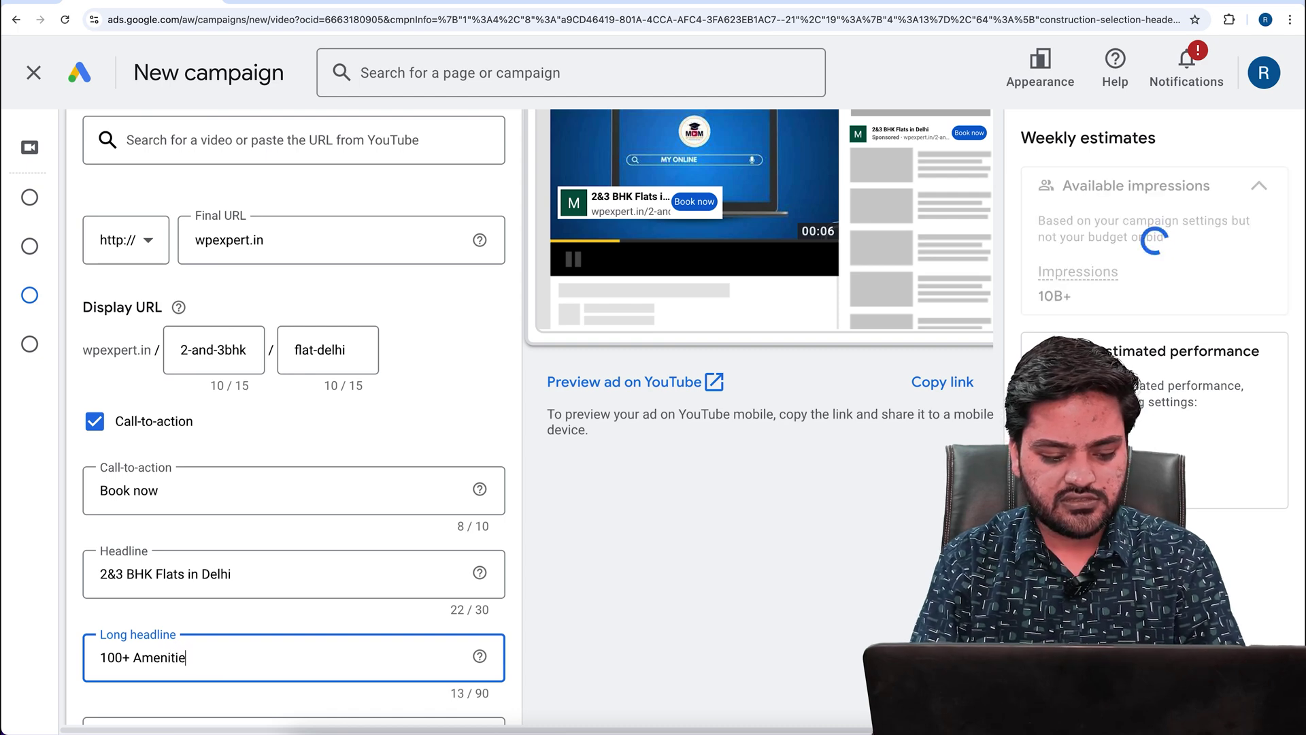
pyautogui.write('s ')
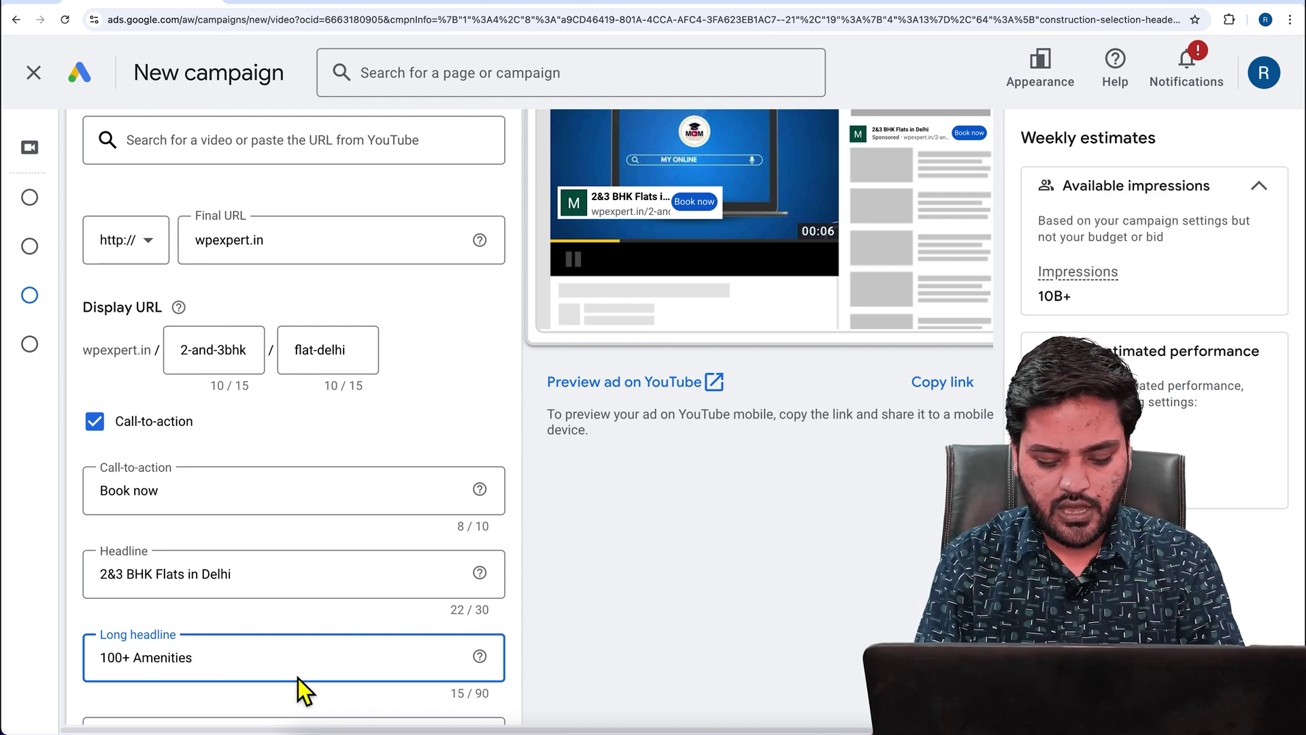
pyautogui.write('and Bigge')
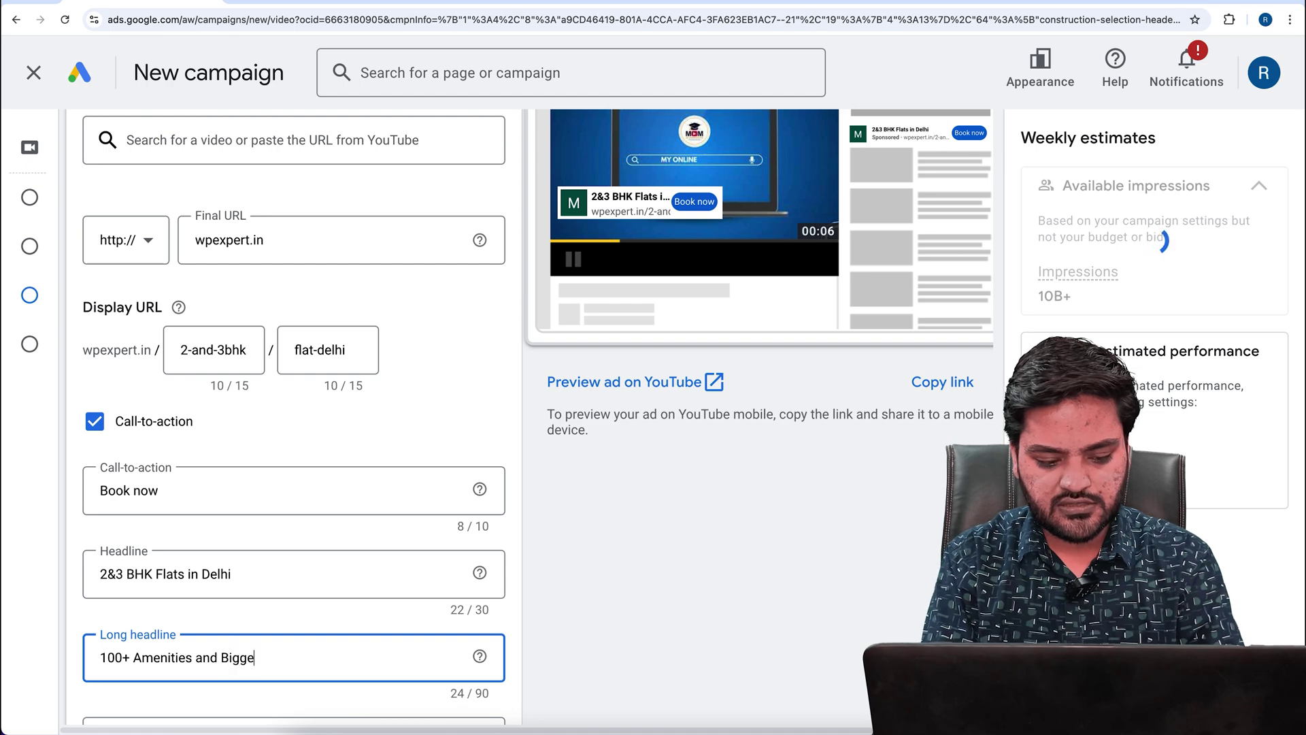
pyautogui.press('BackSpace')
pyautogui.press('BackSpace')
pyautogui.press('BackSpace')
pyautogui.write('g Size Flats in Delhi')
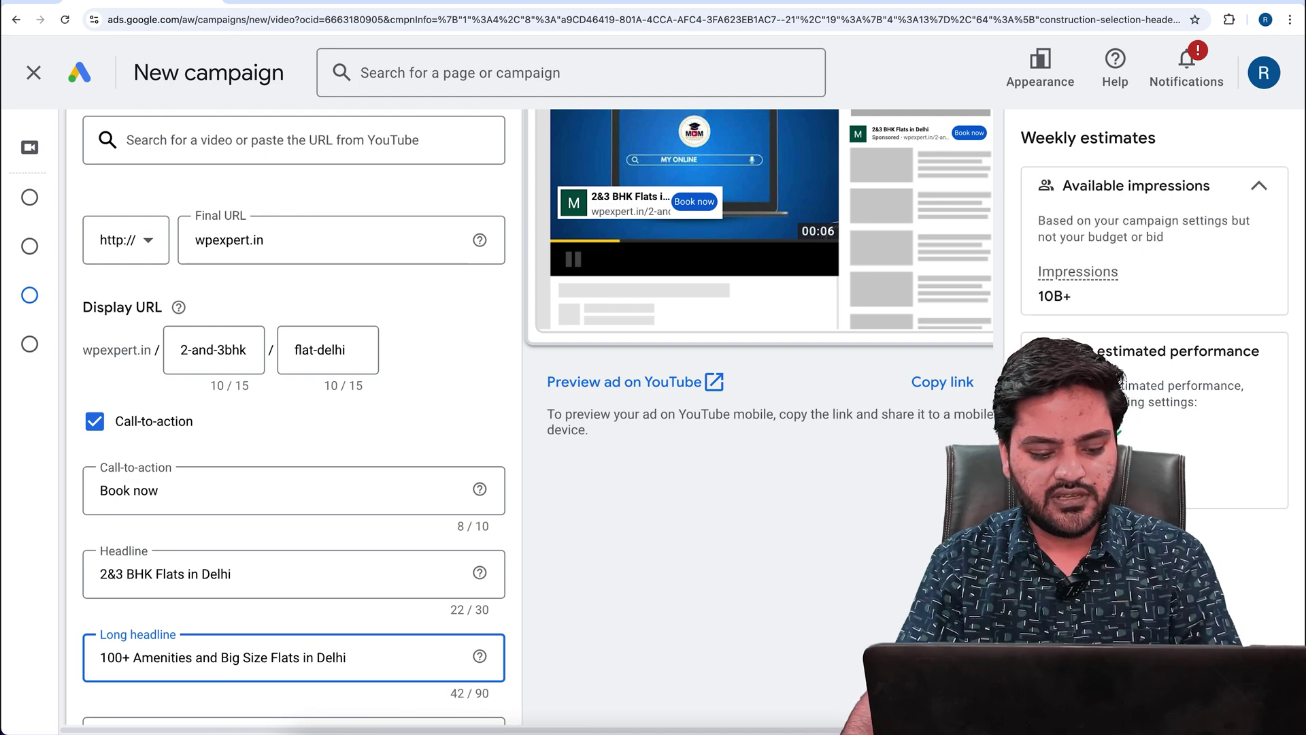
# Step: Look over the description and companion banner fields and check the headline and call-to-action in the desktop ad preview
pyautogui.scroll(-2, 325, 666)
pyautogui.click(322, 641)
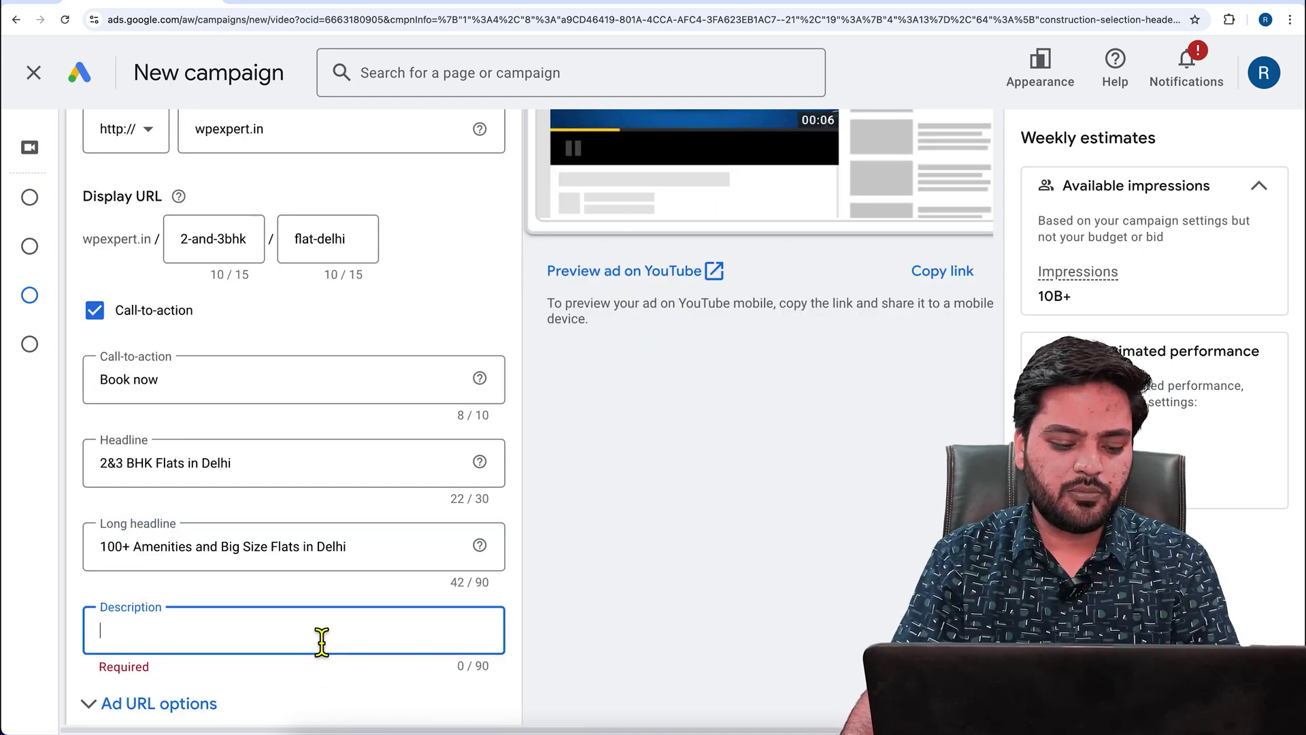
pyautogui.scroll(-3, 322, 641)
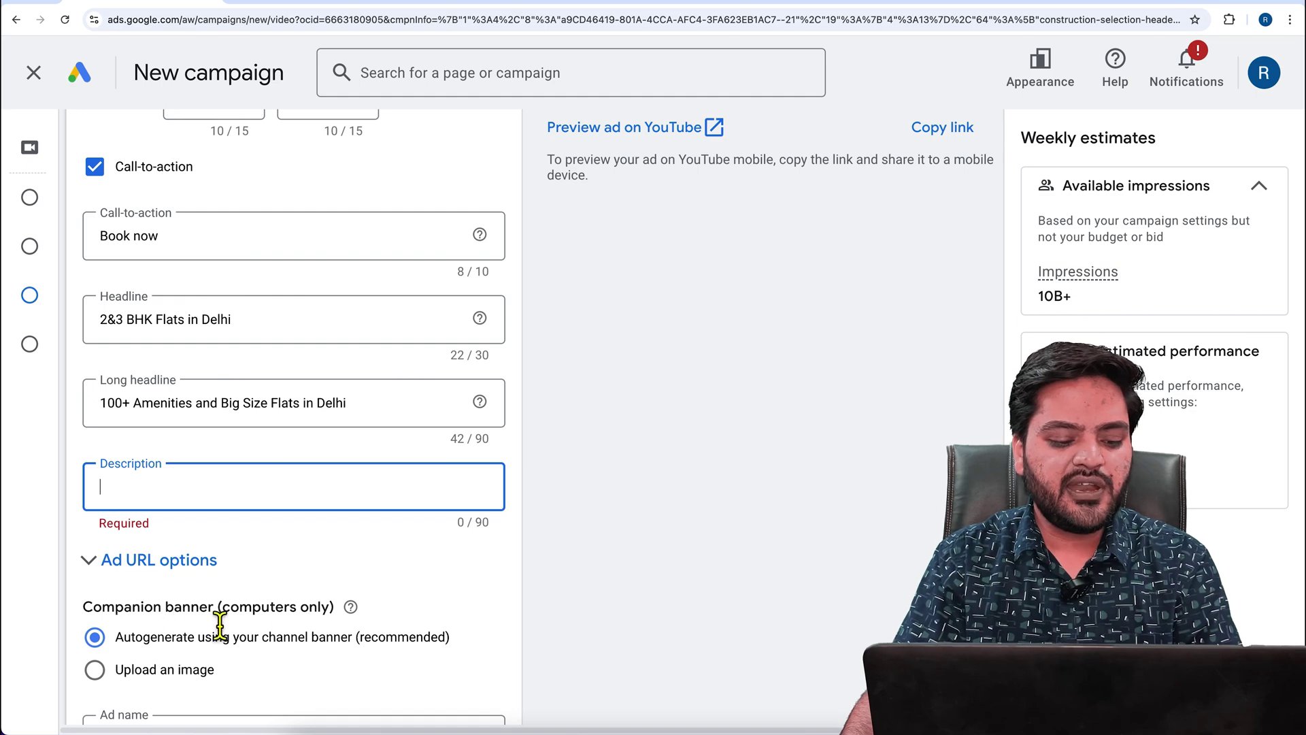
pyautogui.scroll(10, 315, 627)
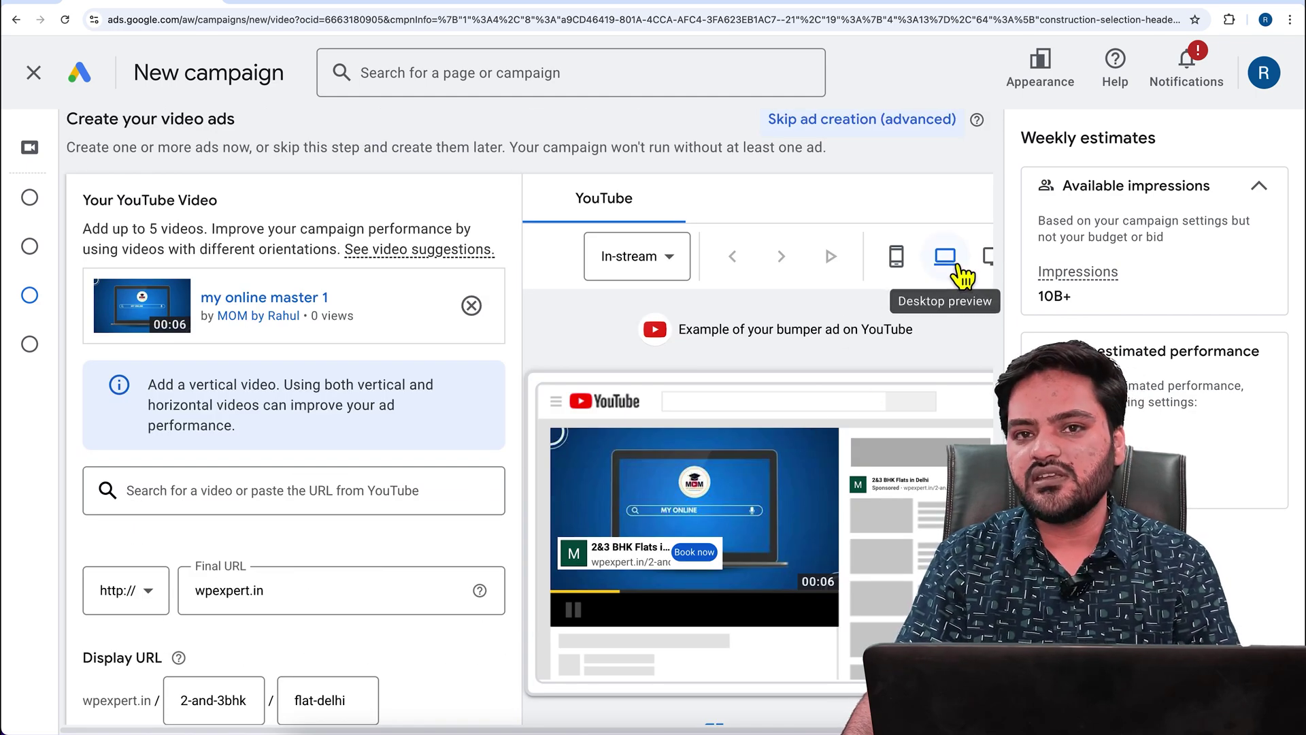
pyautogui.scroll(-1, 680, 490)
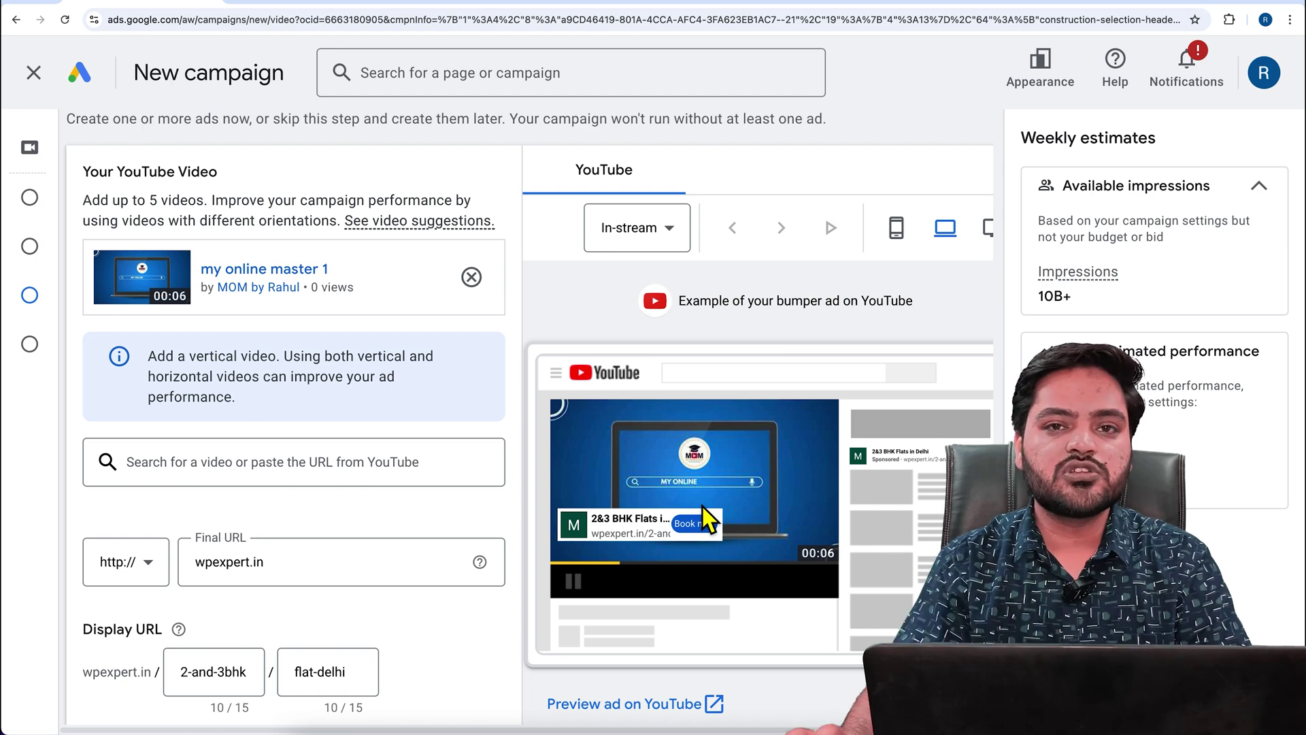
# Step: Set the companion banner to use an uploaded image and check its required dimensions and maximum file size
pyautogui.scroll(-10, 320, 521)
pyautogui.scroll(-3, 320, 521)
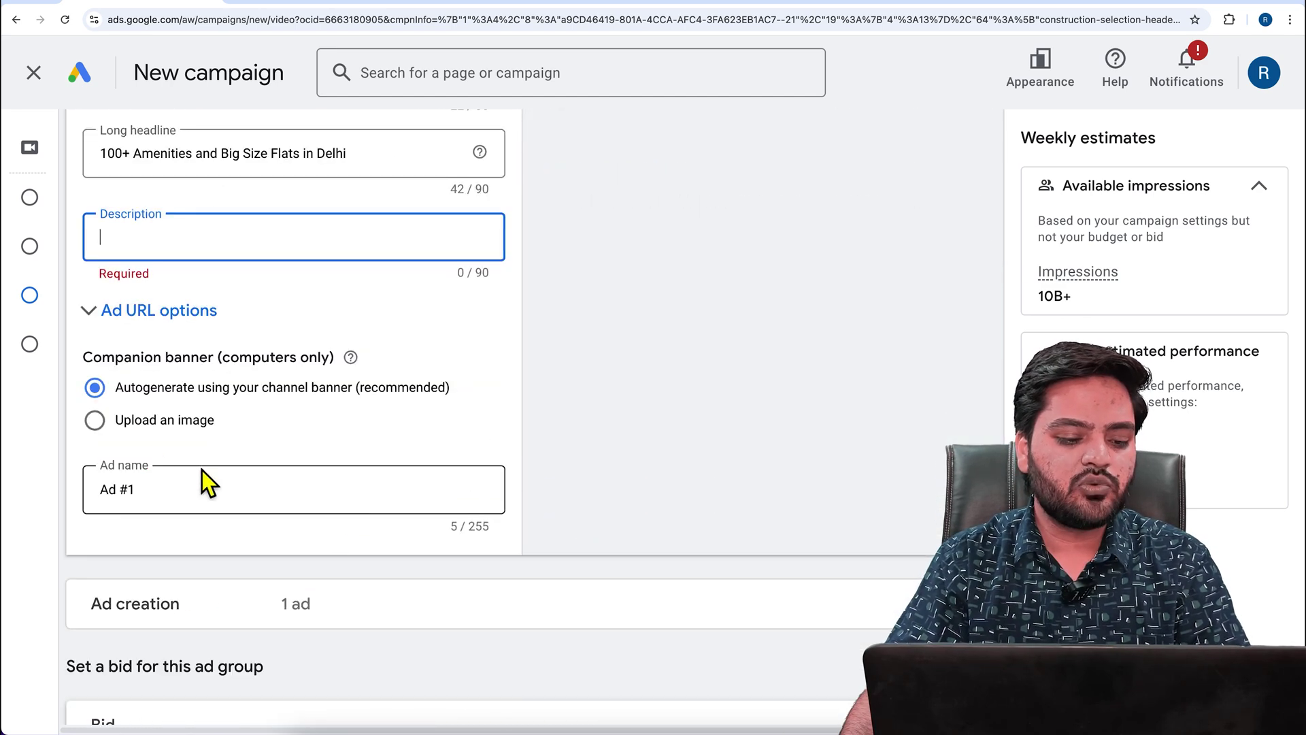
pyautogui.click(122, 429)
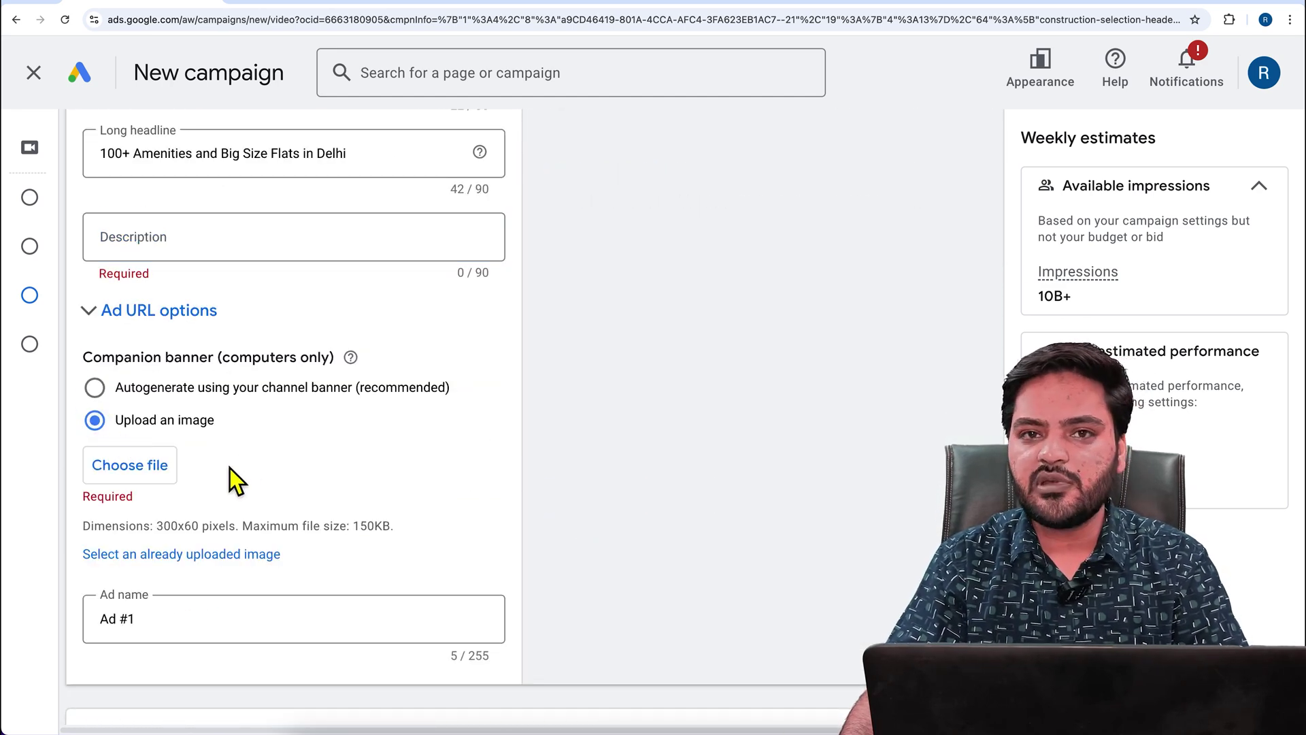
pyautogui.moveTo(157, 527); pyautogui.dragTo(244, 531)
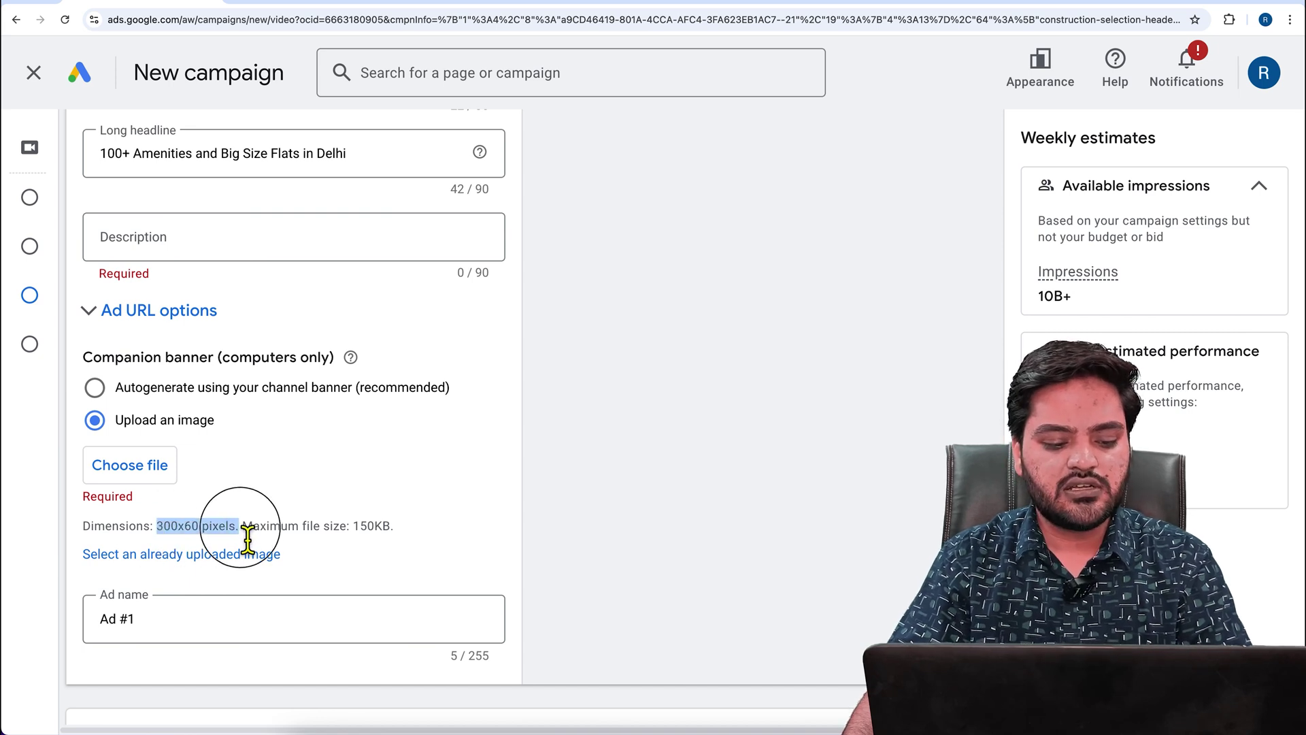
pyautogui.moveTo(353, 527); pyautogui.dragTo(395, 529)
pyautogui.click(452, 544)
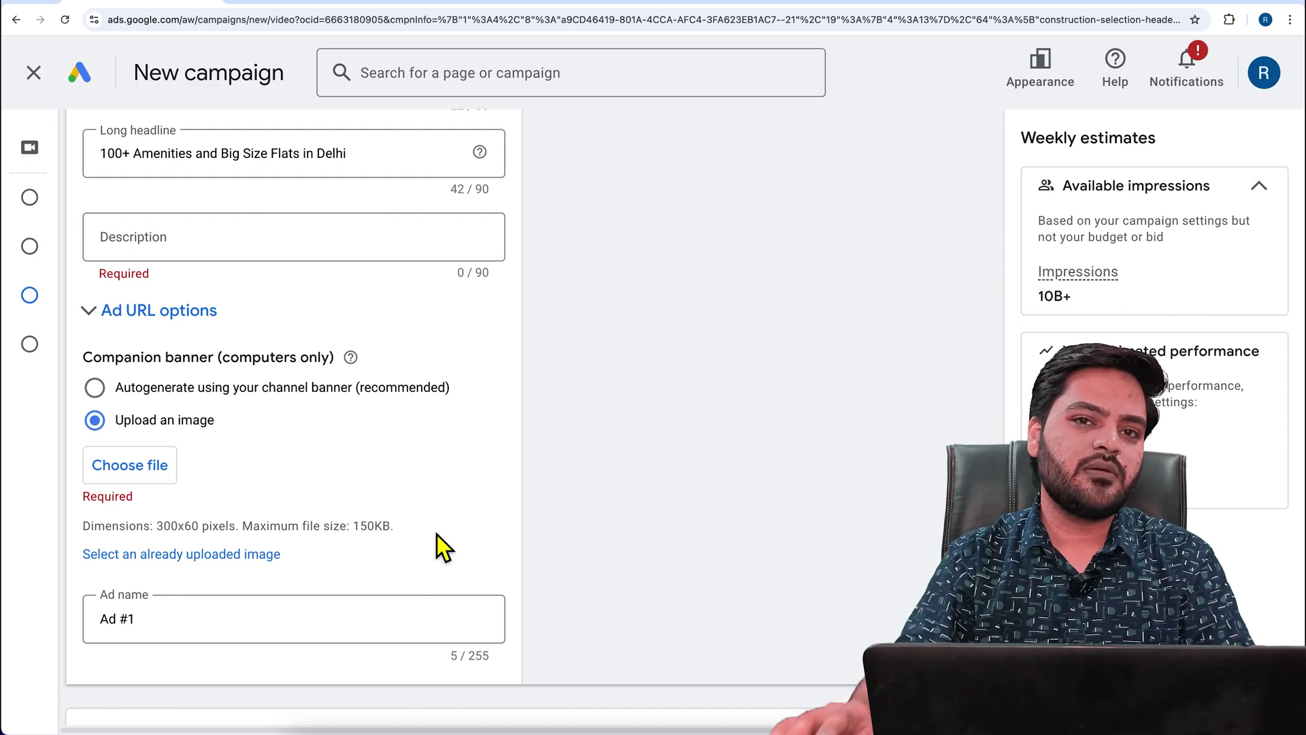
# Step: Check the suggested bid for the ad group and set the target CPM bid to ₹40
pyautogui.scroll(-7, 437, 532)
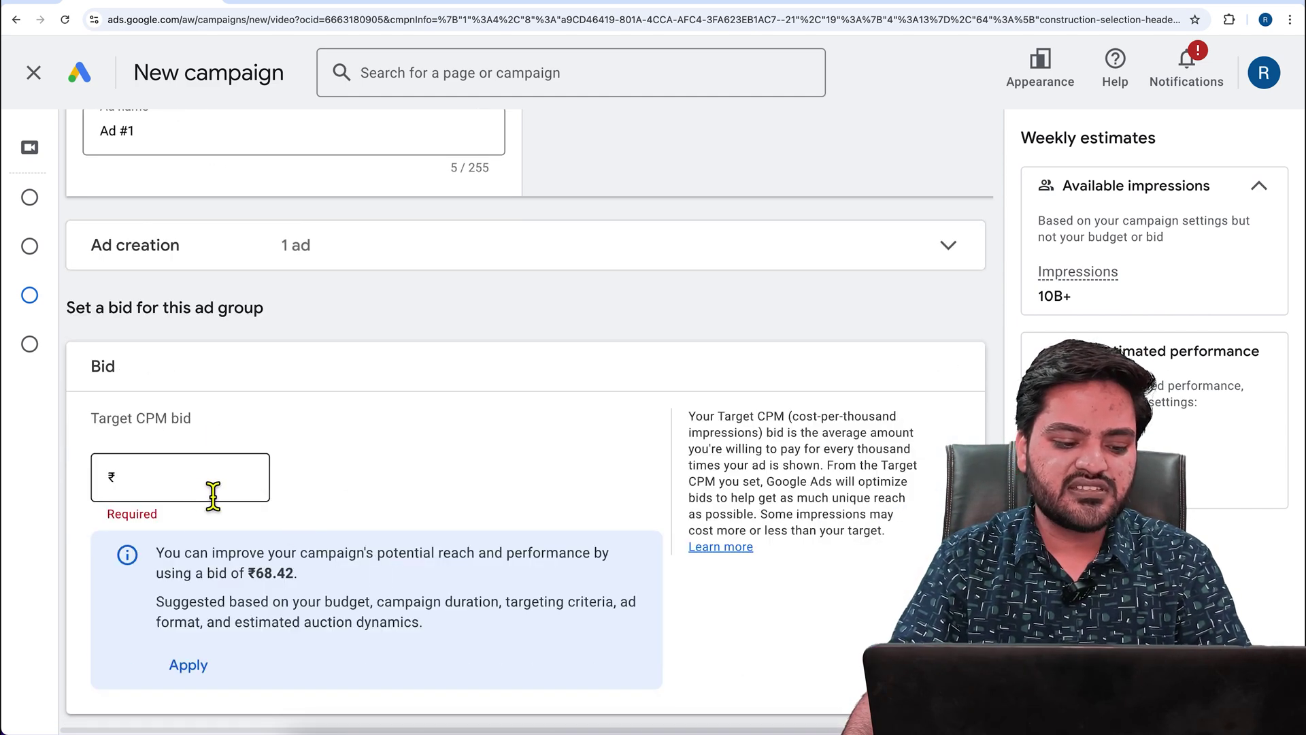
pyautogui.moveTo(256, 574); pyautogui.dragTo(304, 583)
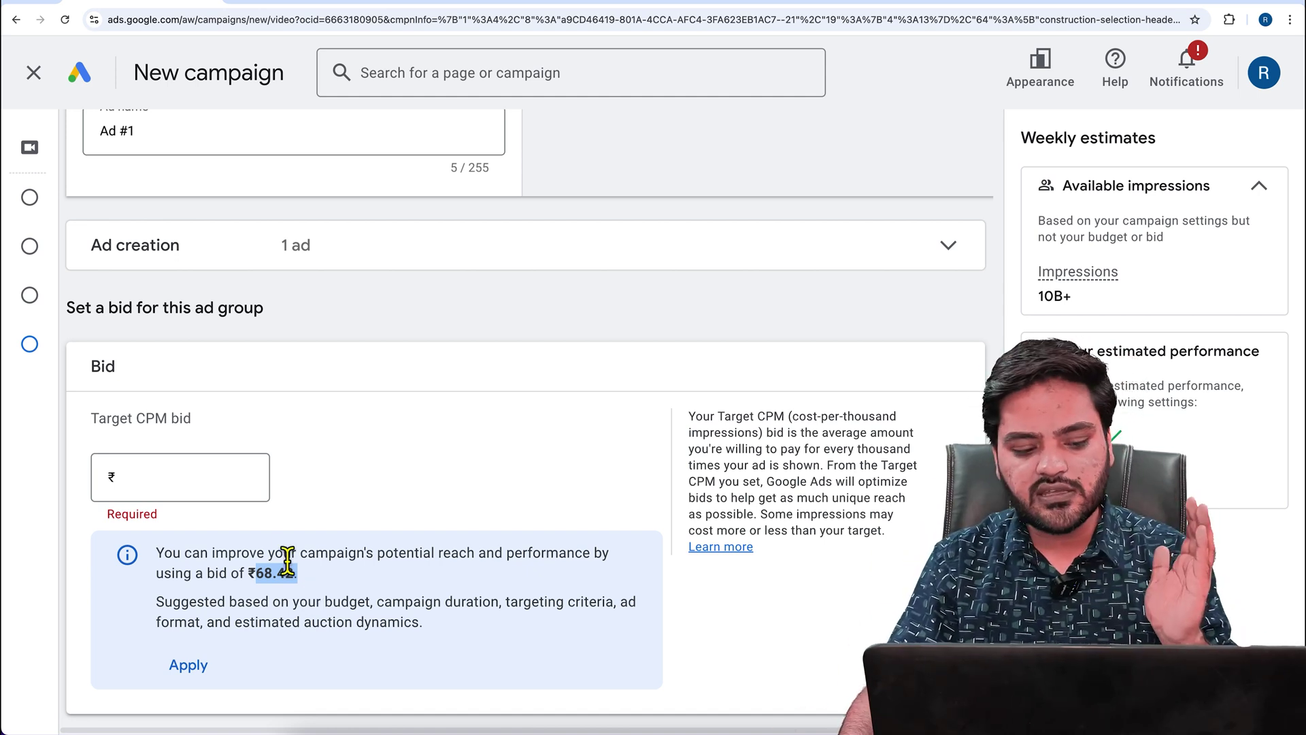
pyautogui.click(219, 483)
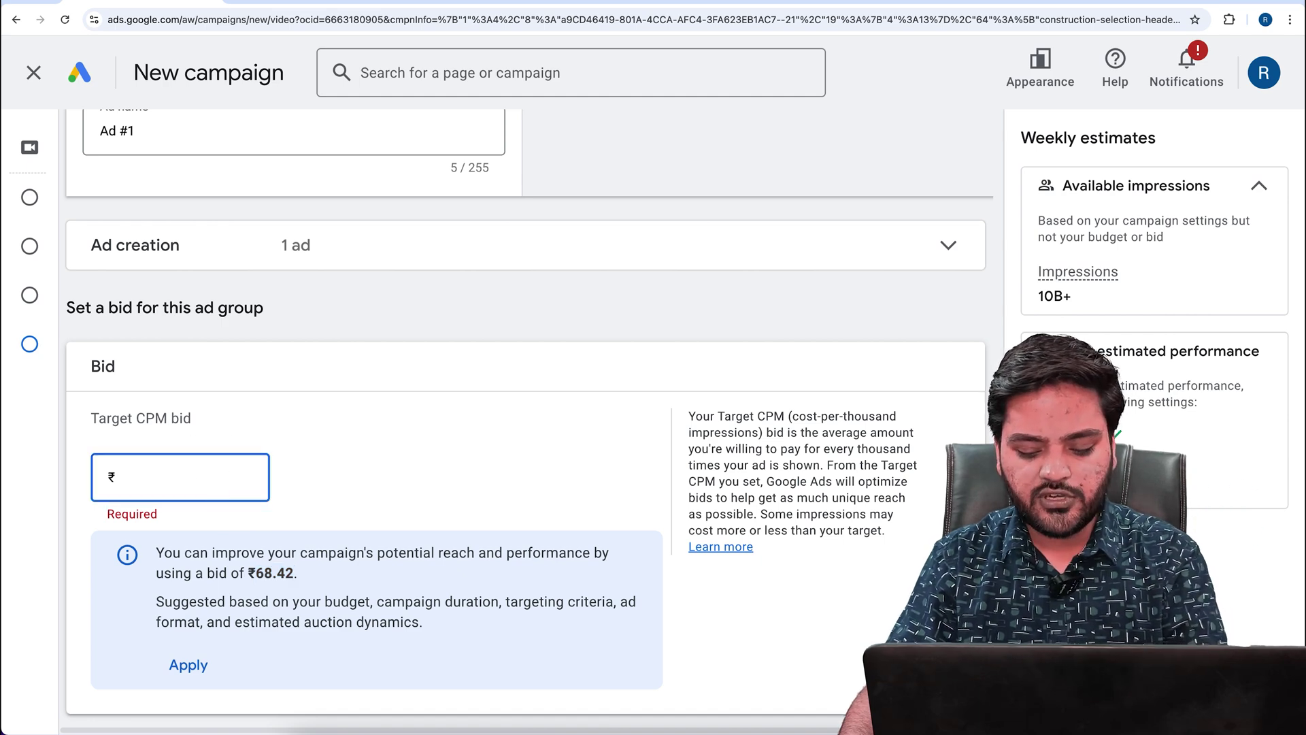
pyautogui.write('40')
pyautogui.click(383, 491)
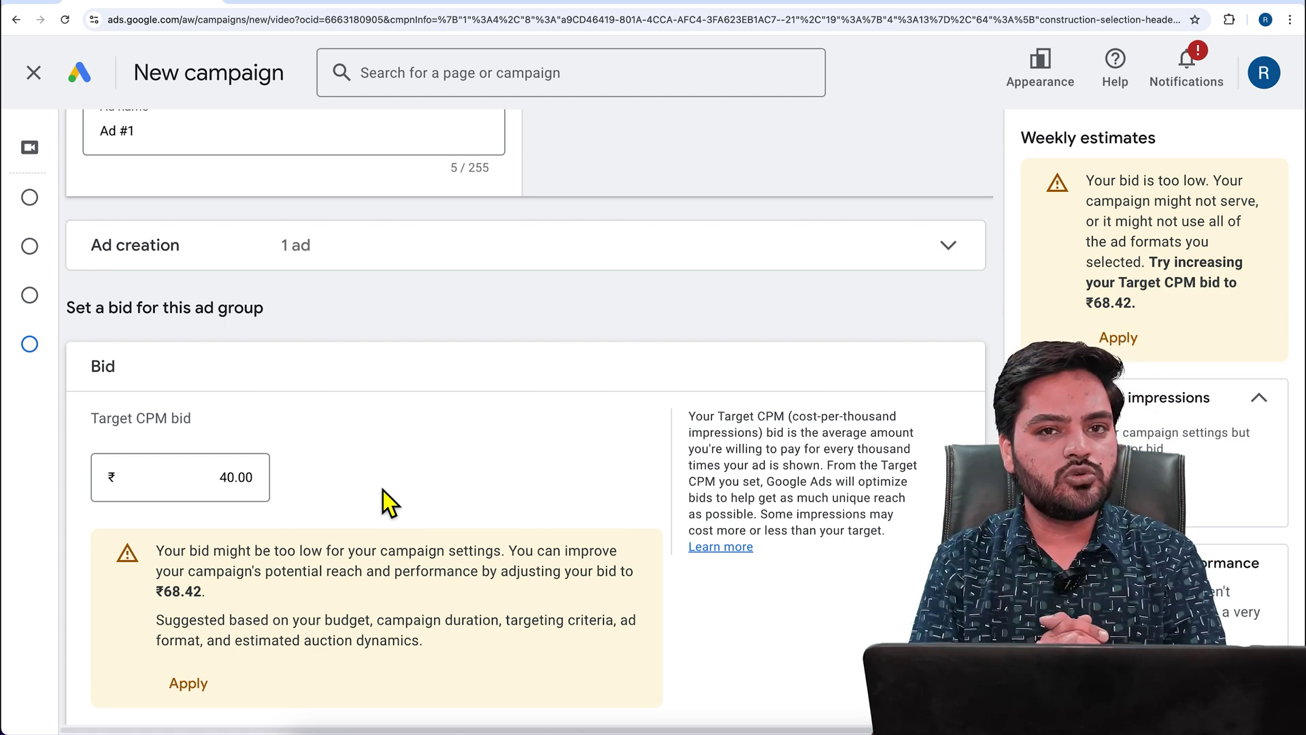
# Step: Clear the target CPM bid and apply the suggested bid of ₹68.42
pyautogui.click(249, 487)
pyautogui.hotkey('ctrl', 'a')
pyautogui.press('BackSpace')
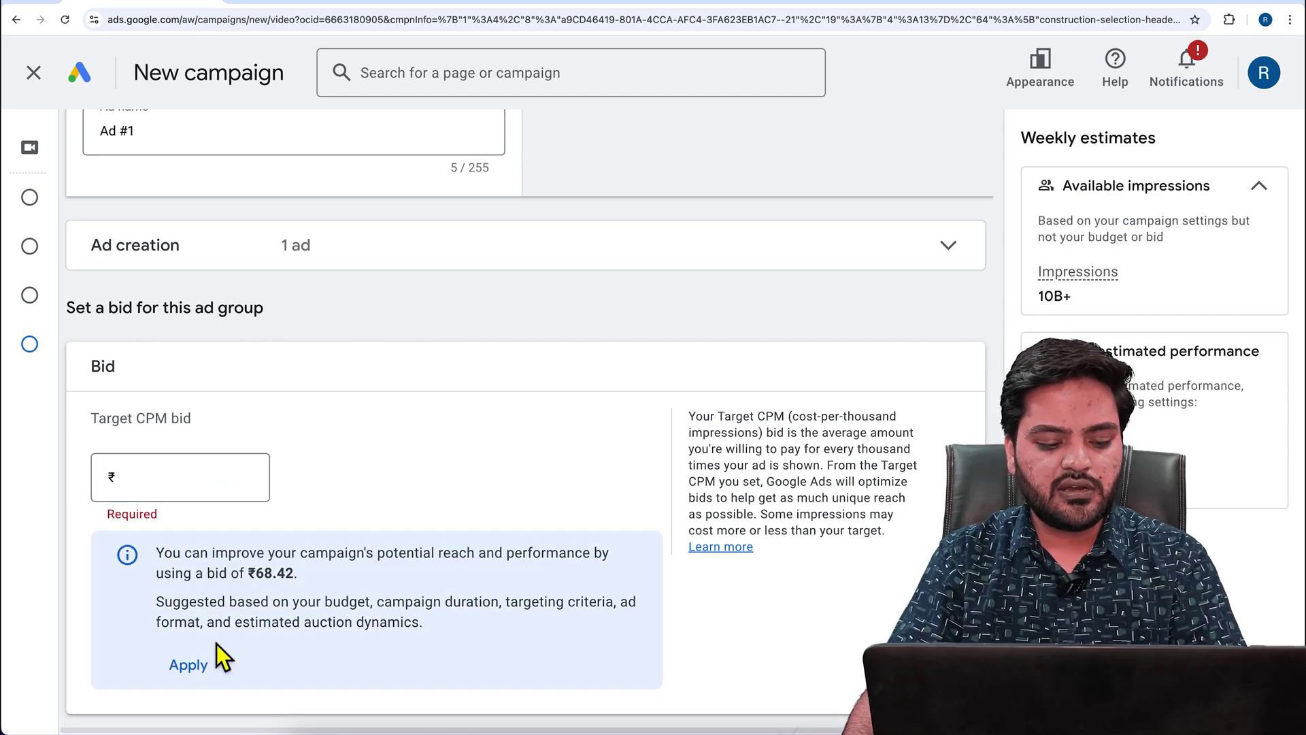
pyautogui.click(233, 672)
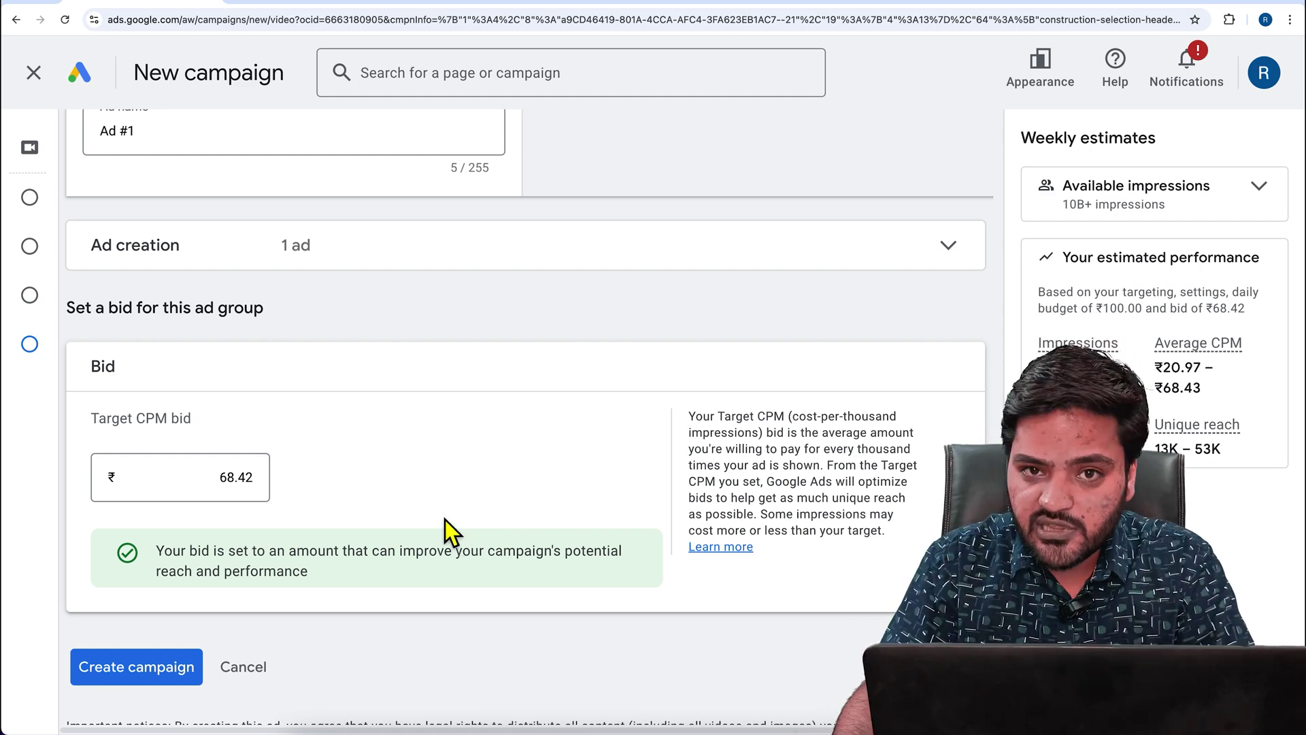
# Step: Review the ad fields and the audience targeting settings of the campaign
pyautogui.scroll(15, 443, 506)
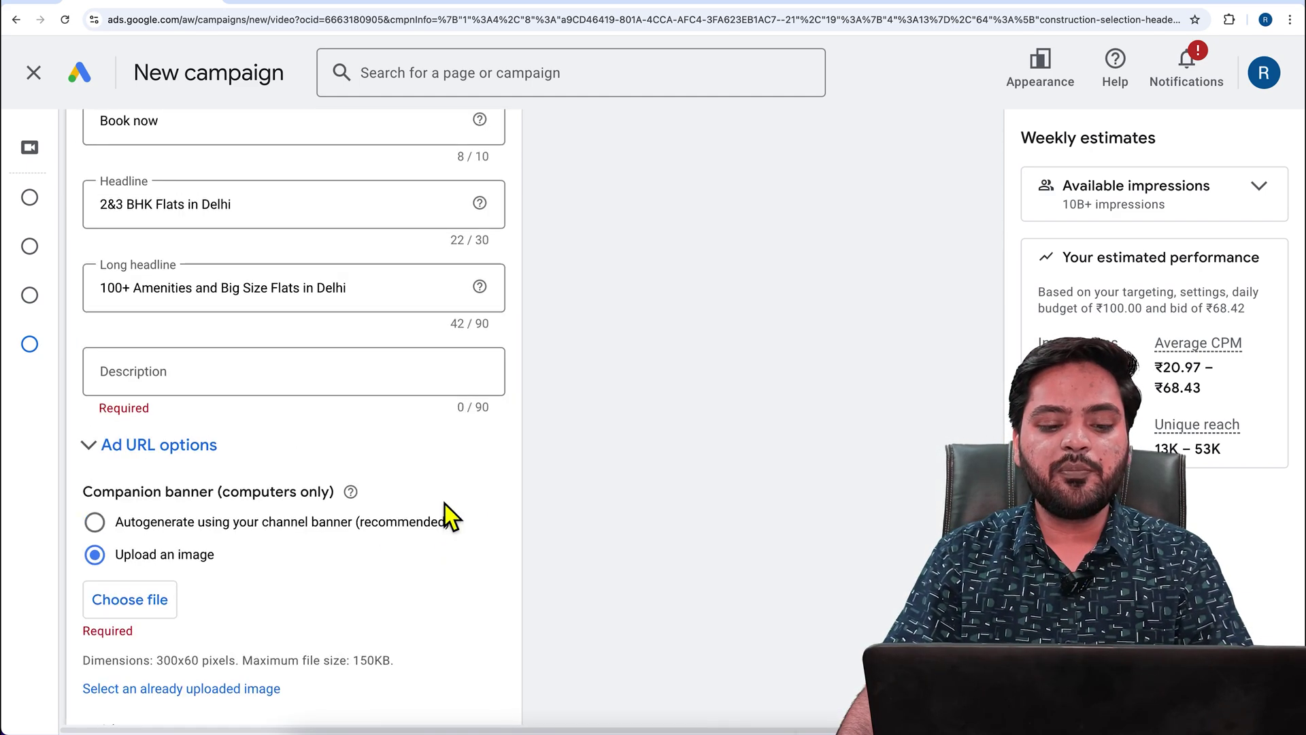
pyautogui.scroll(20, 447, 510)
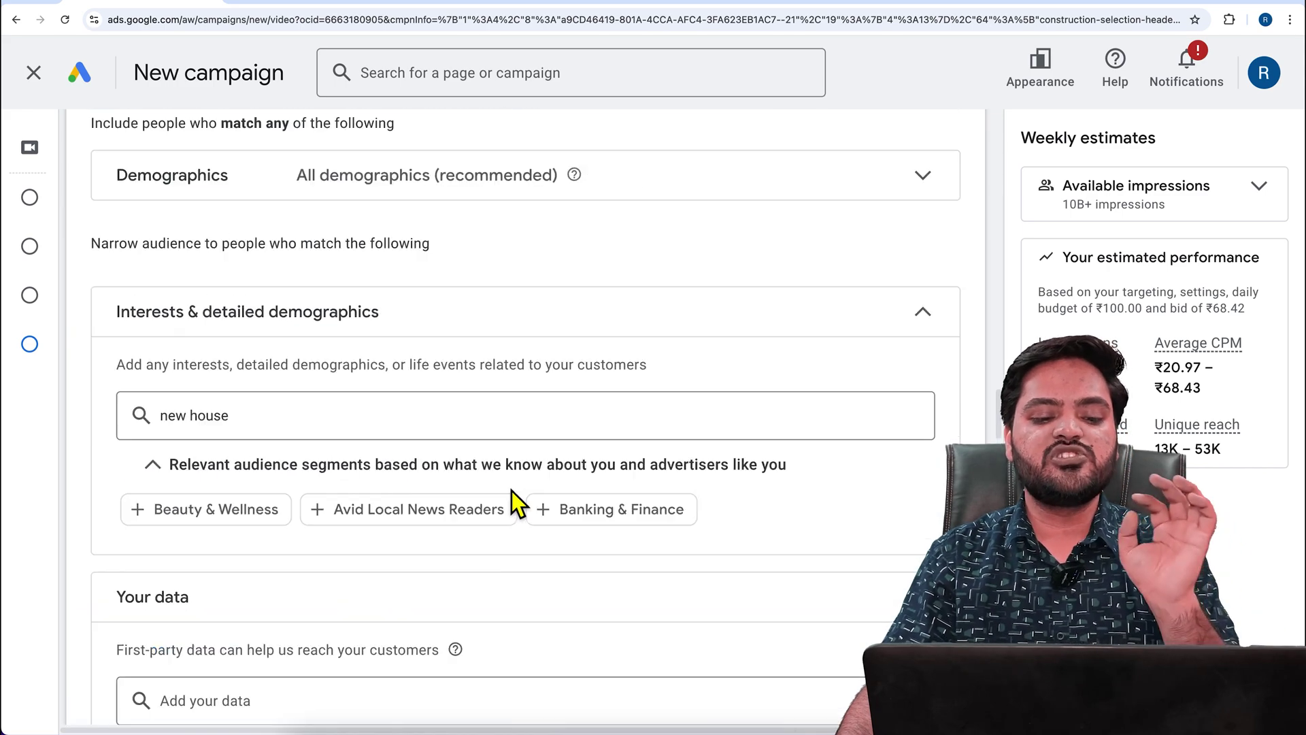